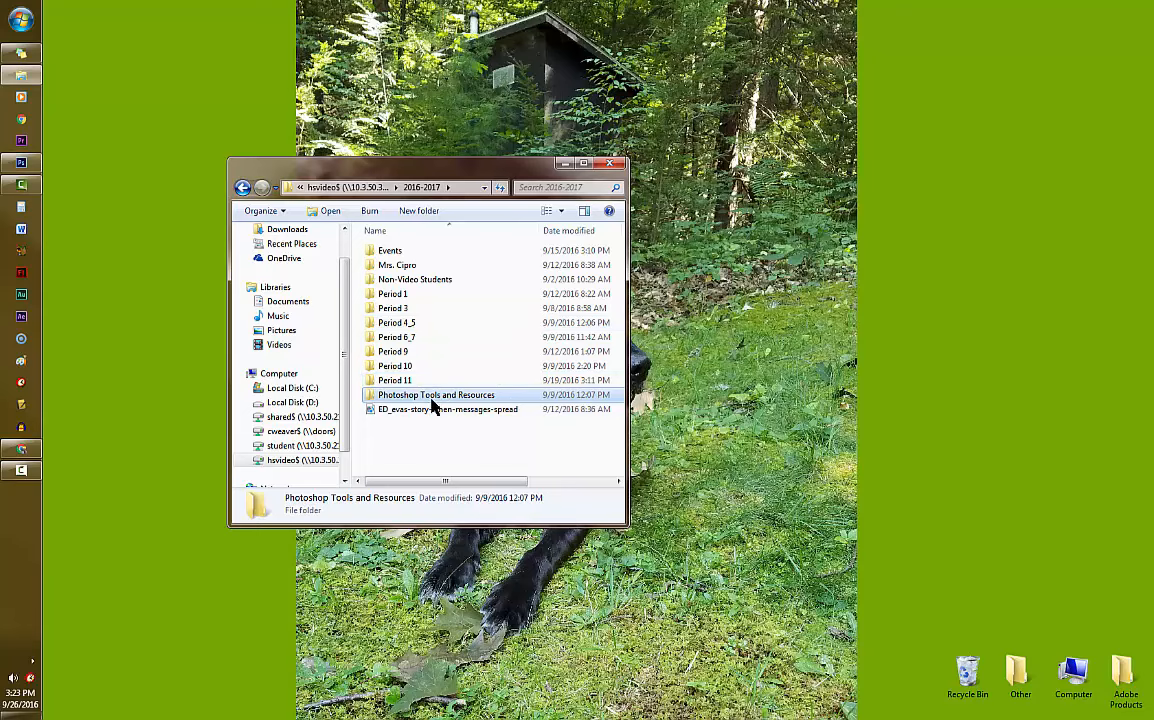
- View the Newspaper Portrait example image in the Examples folder of Photoshop Tools and Resources, and minimize the viewer
{"action": "double_click", "coordinate": [432, 398]}
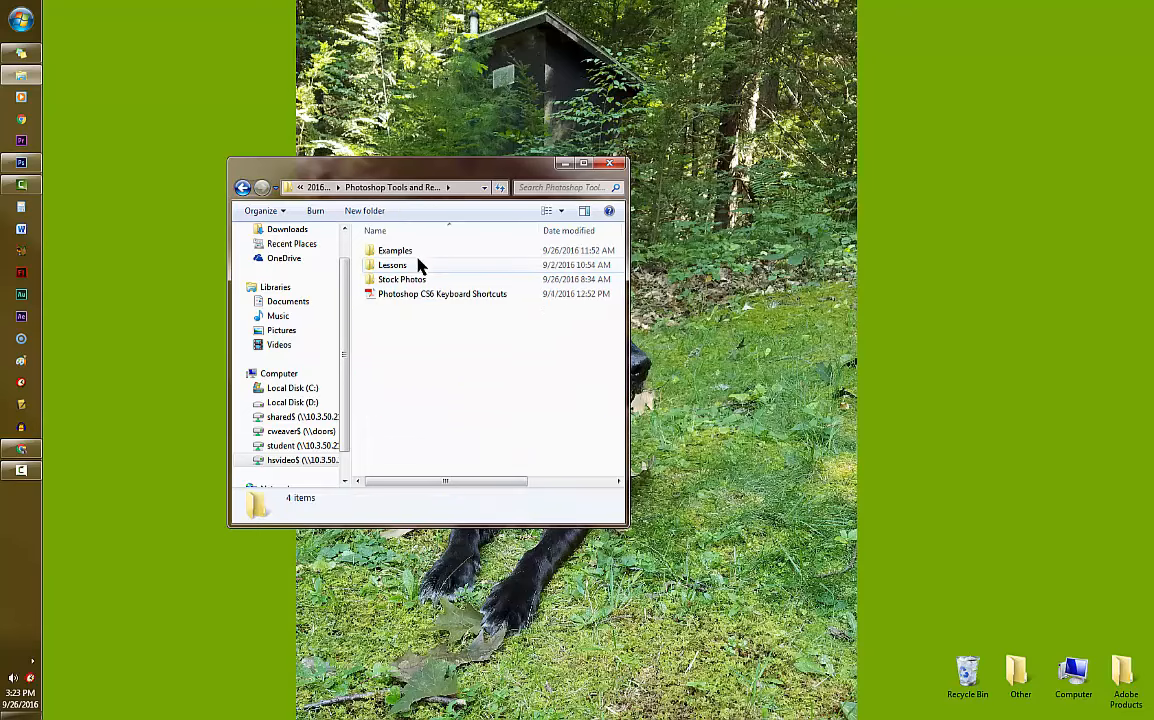
{"action": "double_click", "coordinate": [395, 251]}
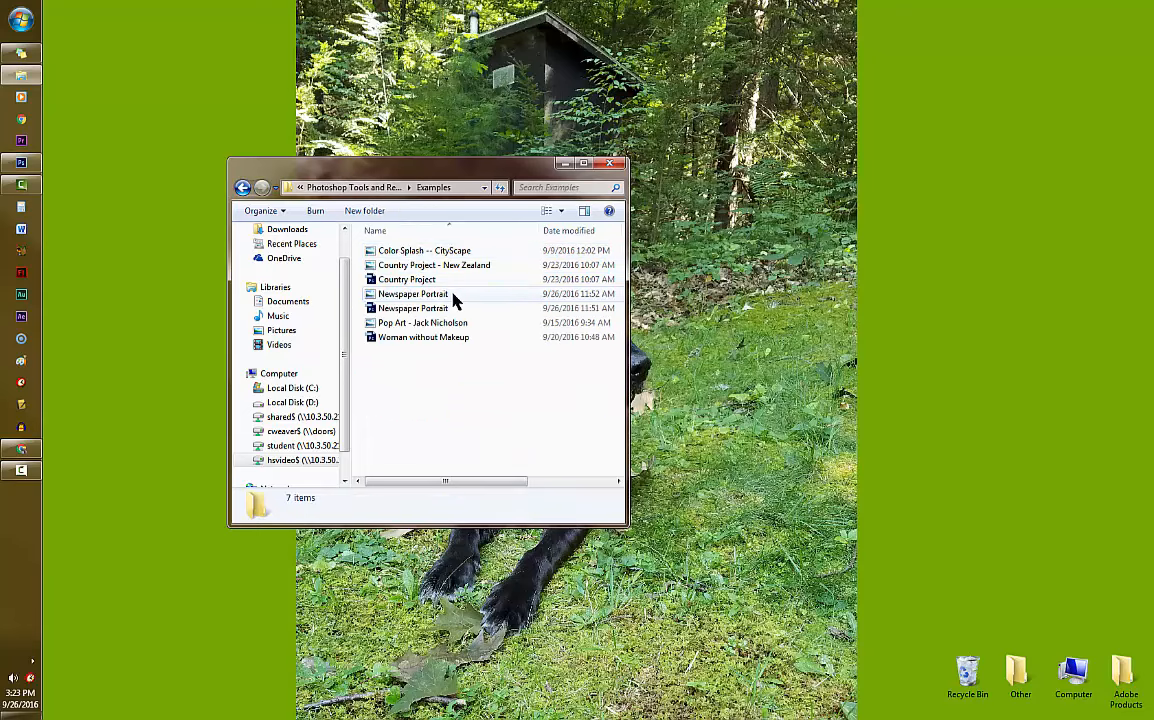
{"action": "double_click", "coordinate": [455, 300]}
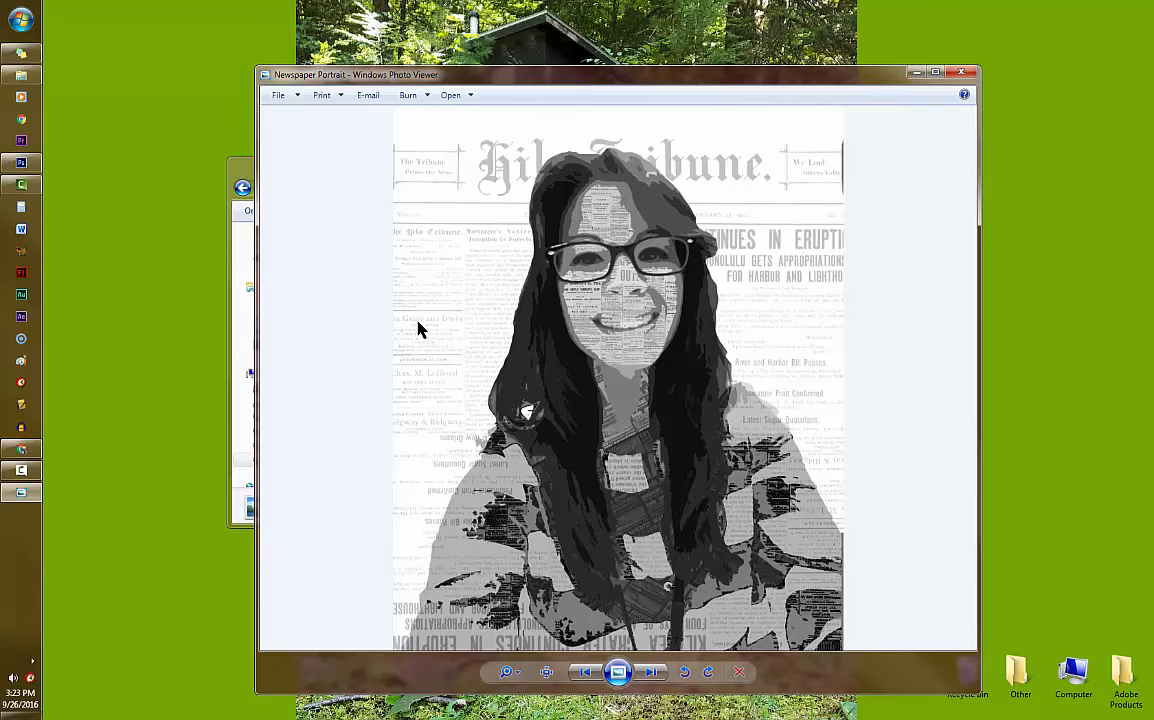
{"action": "left_click", "coordinate": [917, 74]}
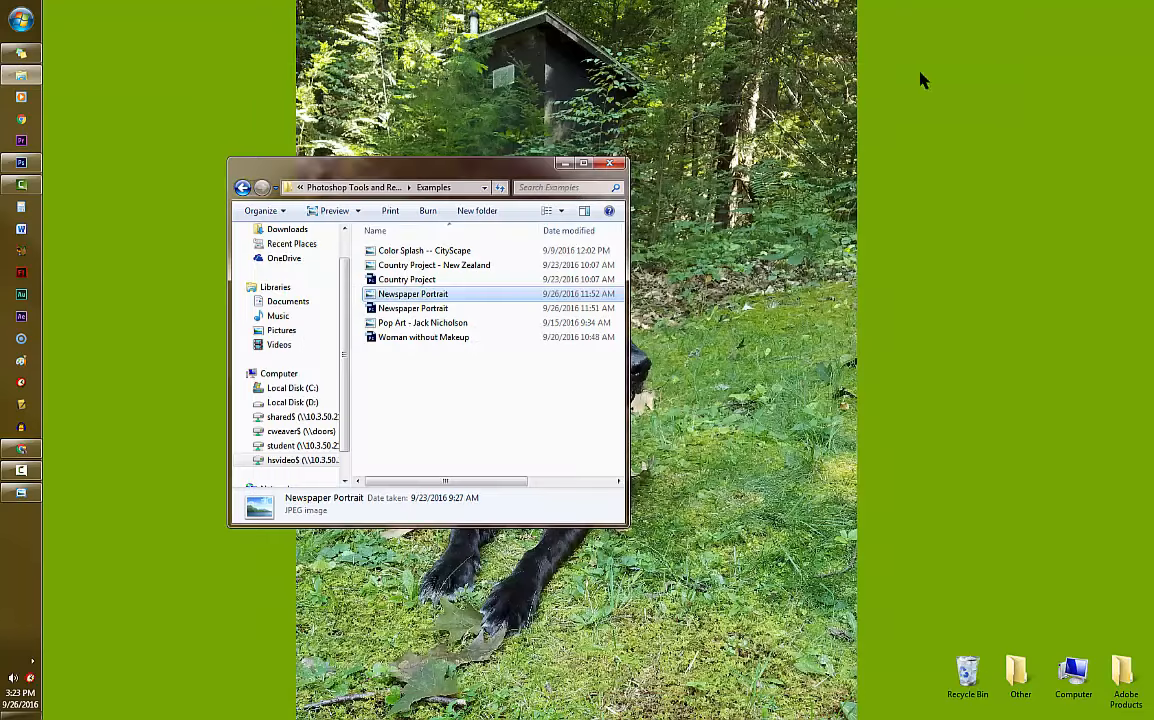
- Switch to Photoshop and open the SEPT2016 green-screen portrait photo from the U: network drive
{"action": "left_click", "coordinate": [21, 162]}
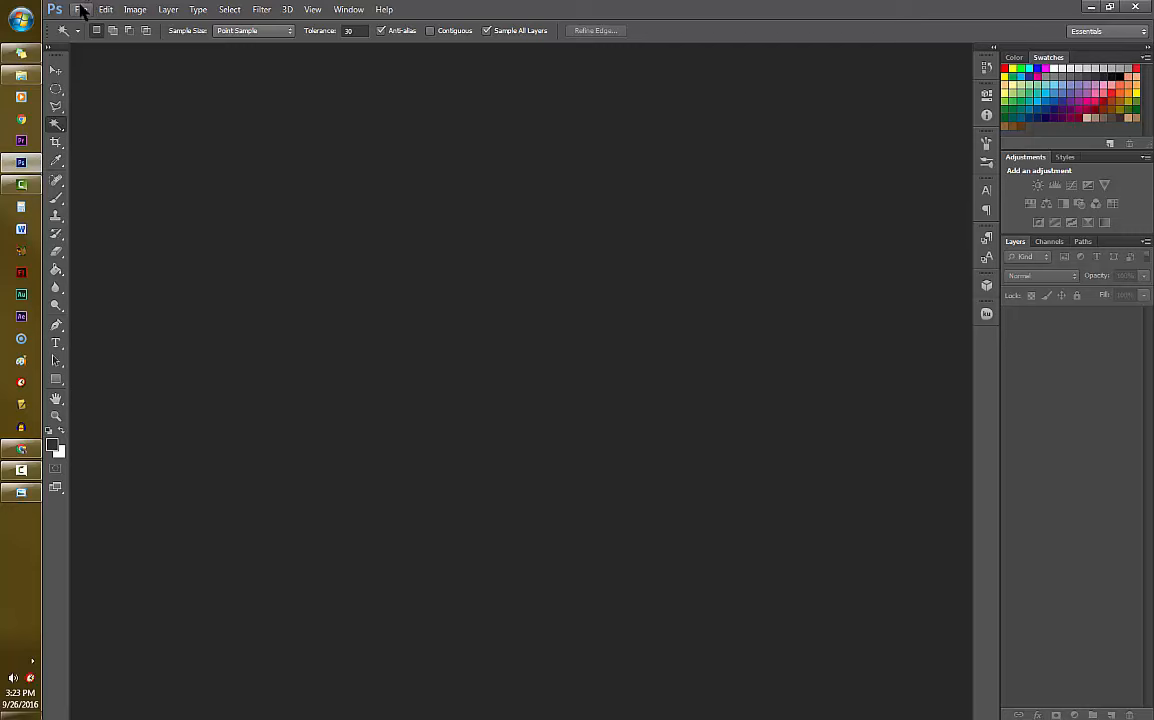
{"action": "left_click", "coordinate": [81, 9]}
{"action": "left_click", "coordinate": [78, 40]}
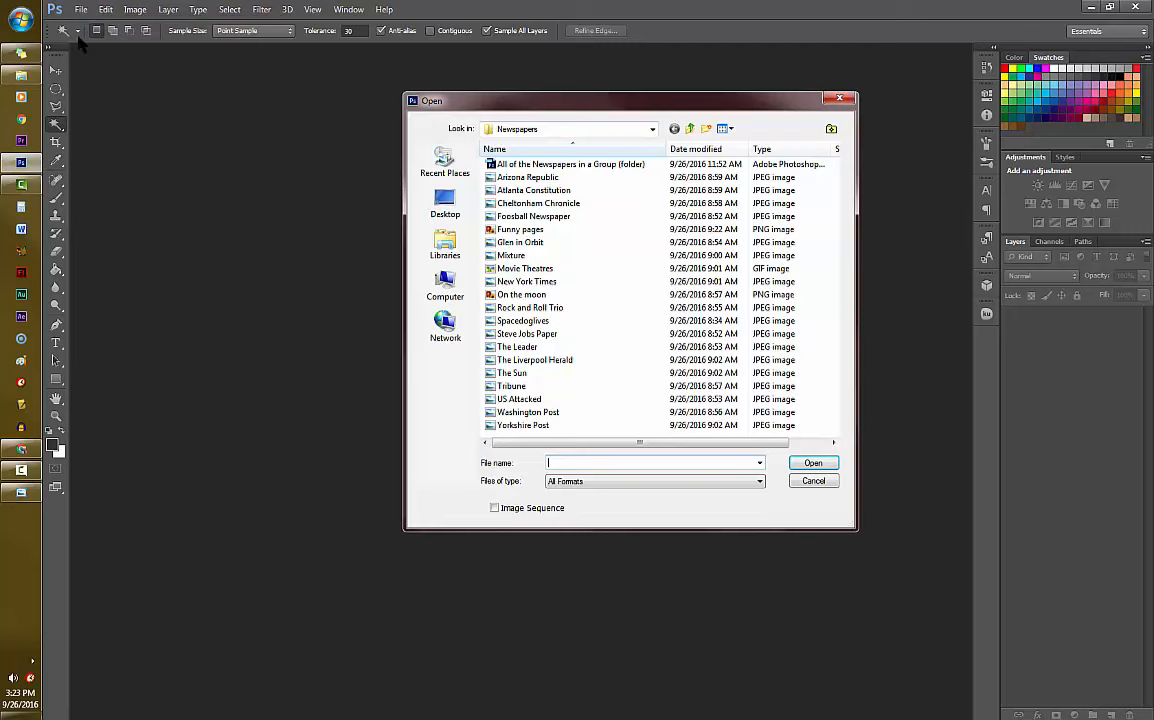
{"action": "left_click", "coordinate": [436, 287]}
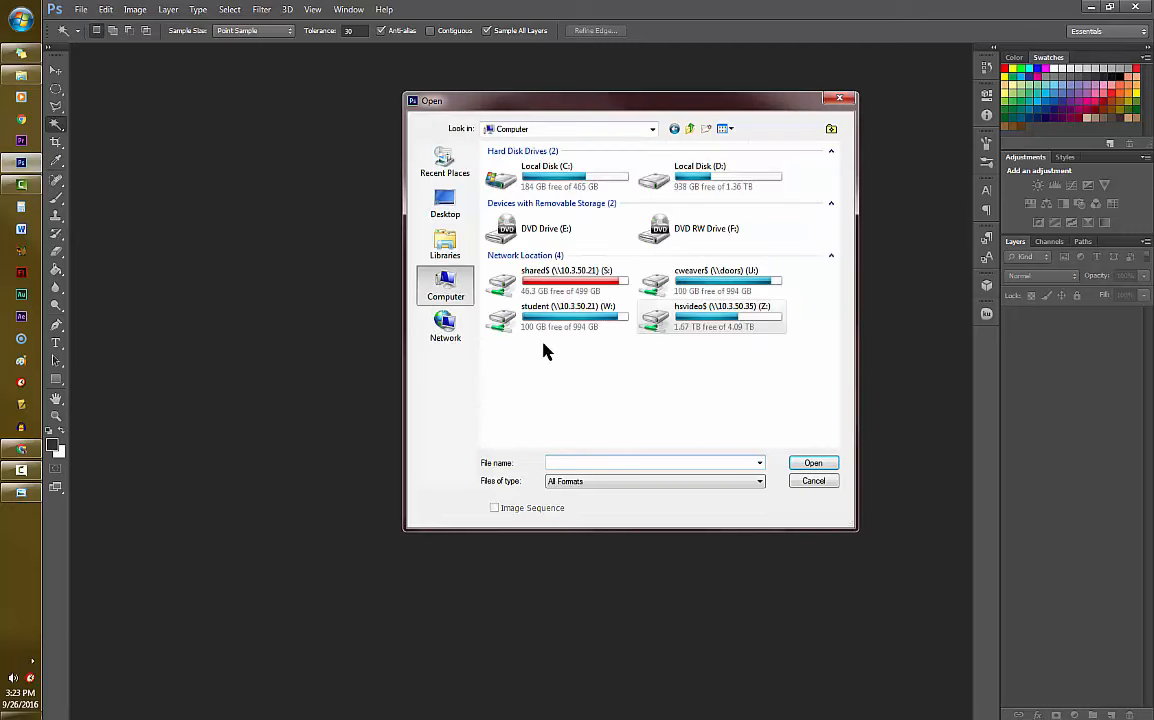
{"action": "double_click", "coordinate": [724, 290]}
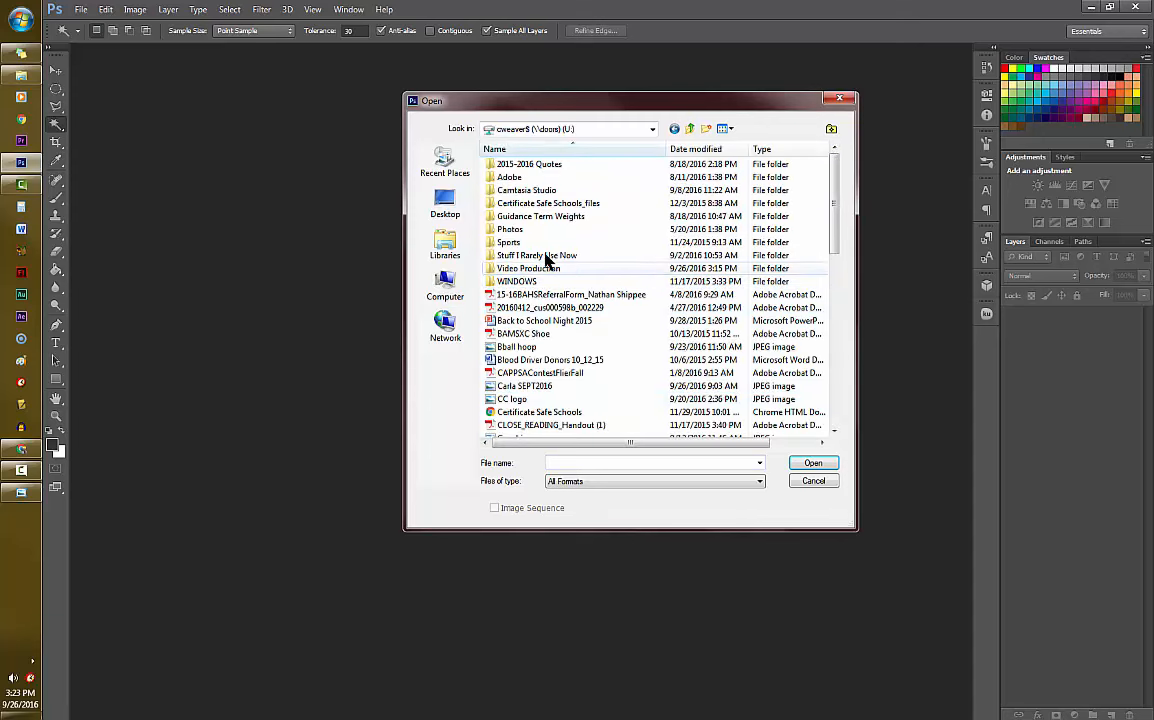
{"action": "left_click", "coordinate": [522, 386]}
{"action": "left_click", "coordinate": [814, 466]}
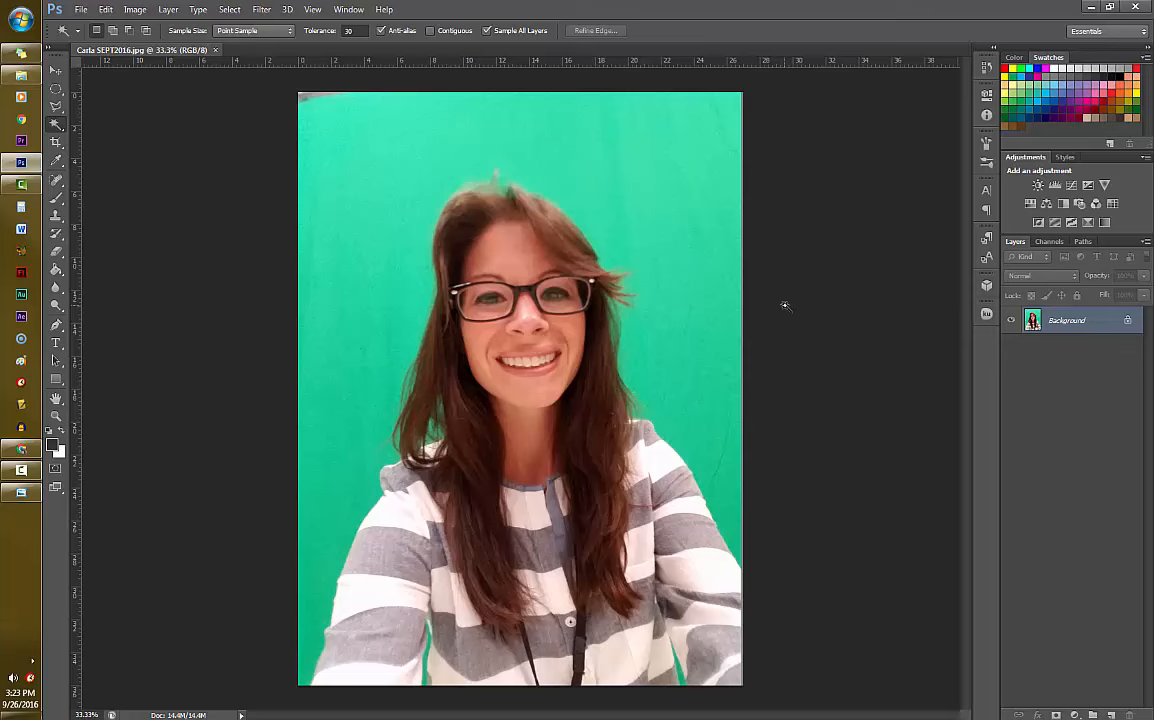
- Crop a strip of empty background off the top edge of the portrait and duplicate the Background layer
{"action": "left_click", "coordinate": [56, 142]}
{"action": "left_click_drag", "start_coordinate": [522, 92], "coordinate": [522, 121]}
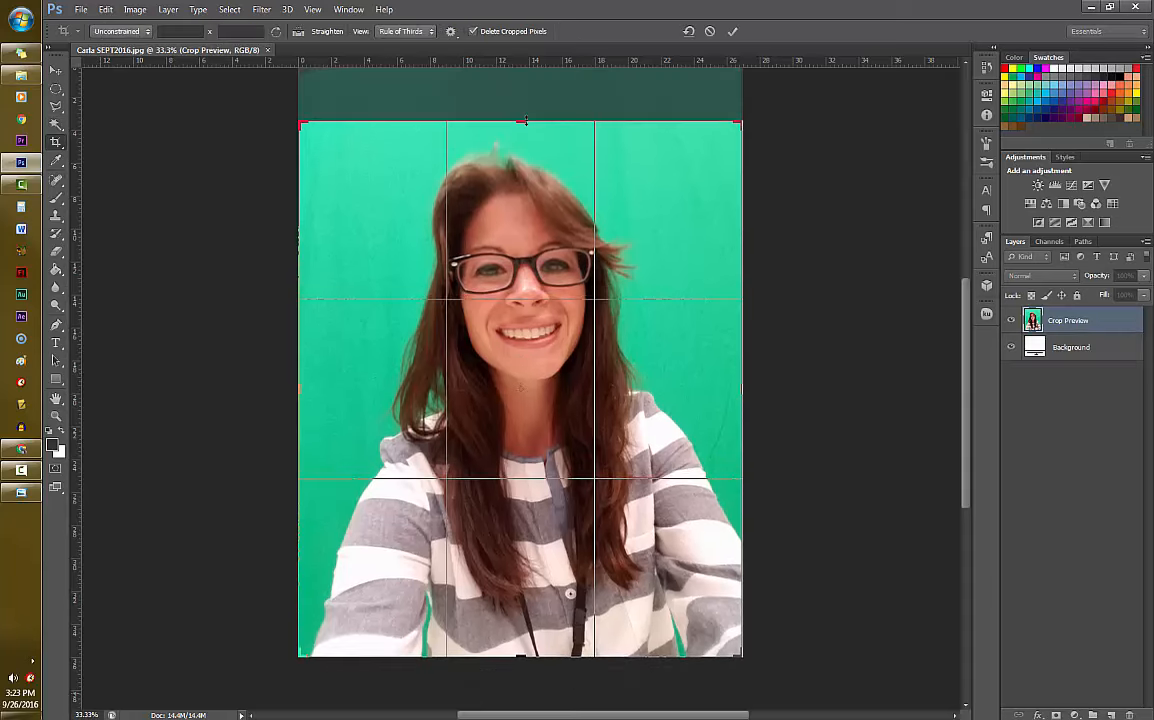
{"action": "key", "text": "Return"}
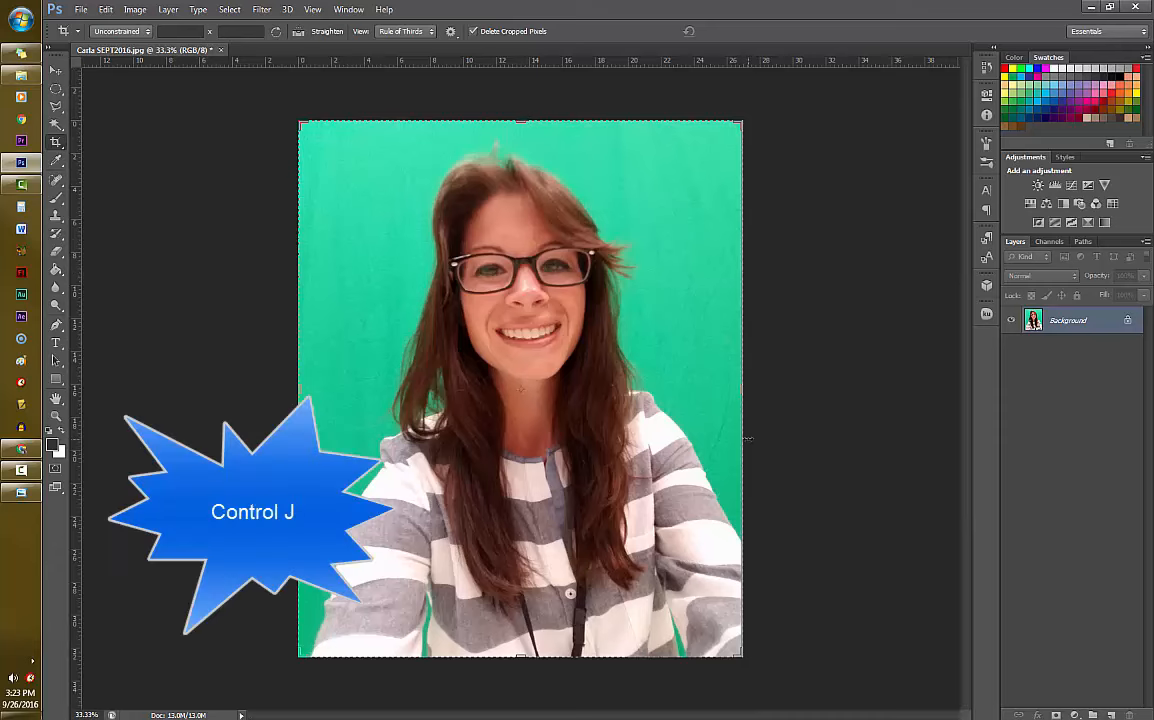
{"action": "key", "text": "ctrl+j"}
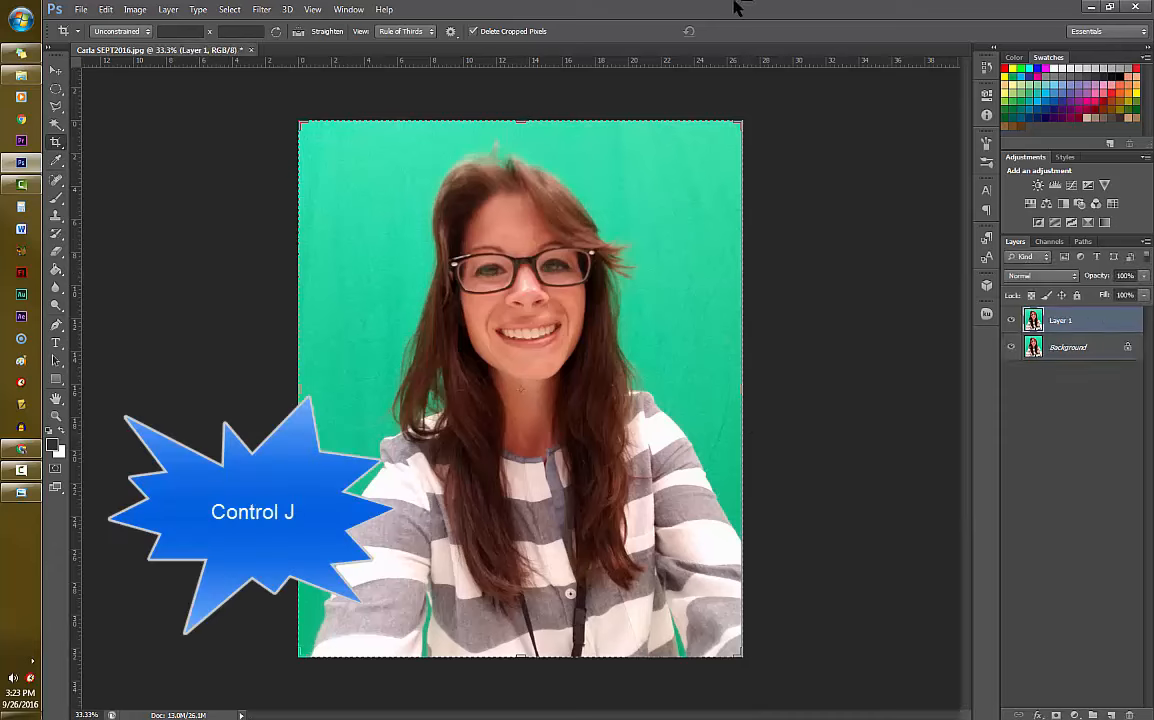
- Select the green background around the woman with the Quick Selection tool, including the gaps between her arms and torso
{"action": "left_click", "coordinate": [56, 123]}
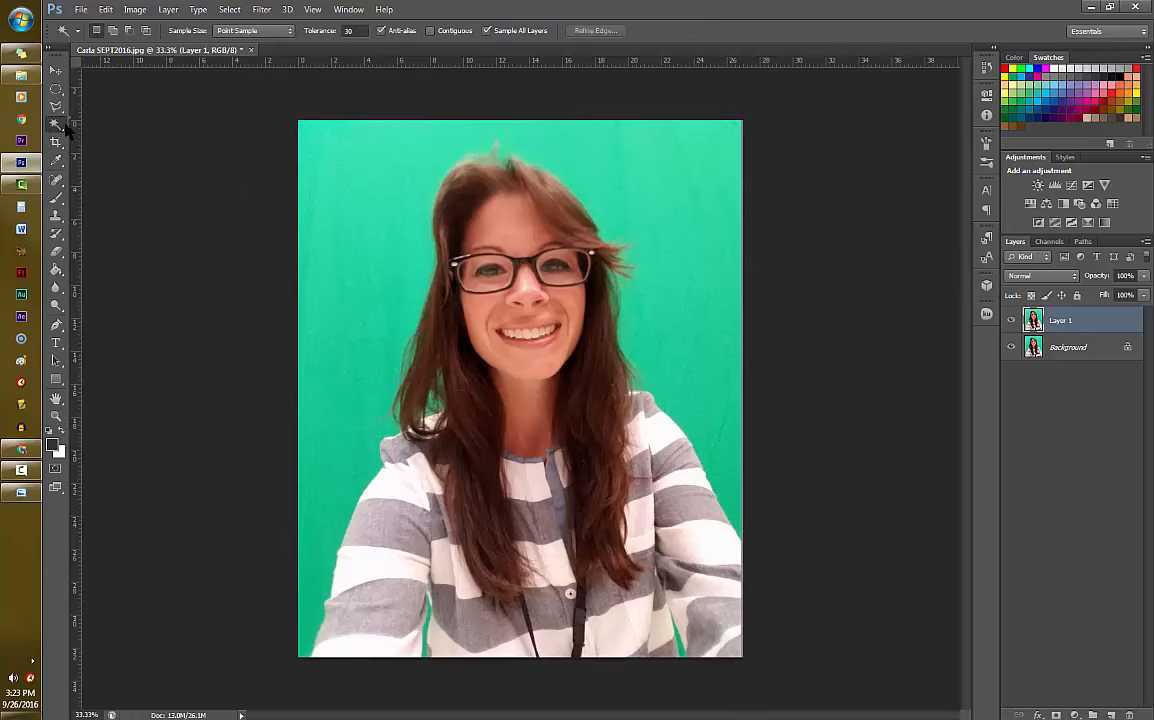
{"action": "left_click_drag", "start_coordinate": [66, 128], "coordinate": [98, 121]}
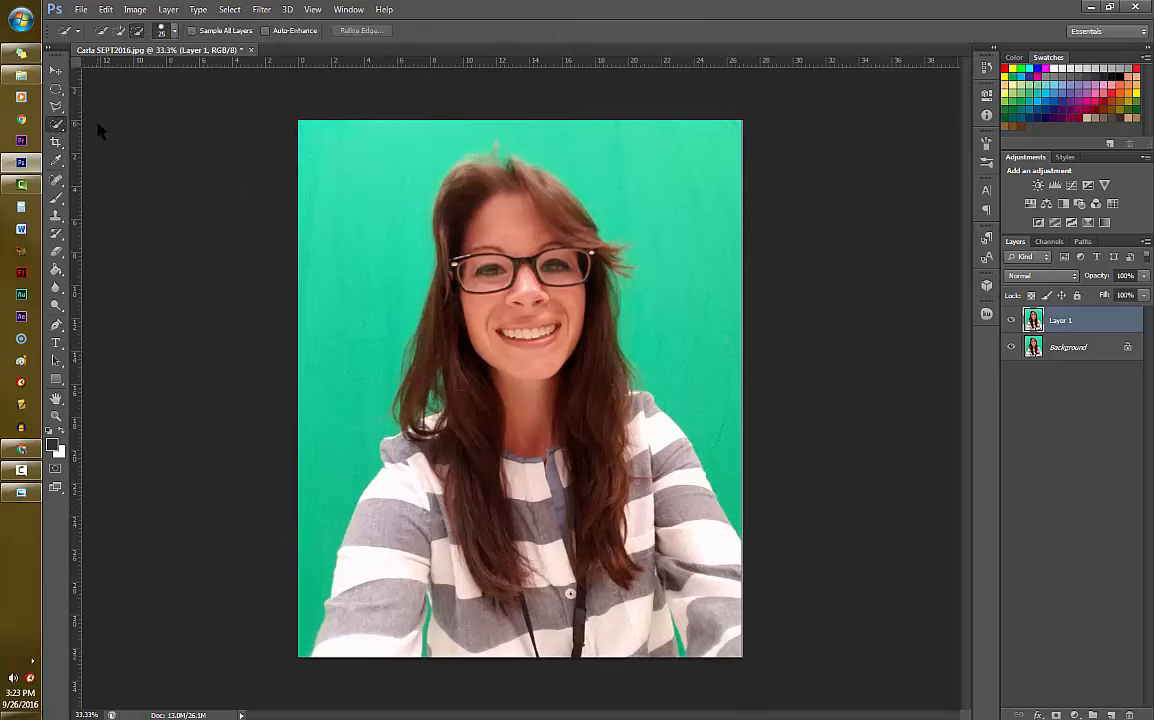
{"action": "left_click", "coordinate": [120, 31]}
{"action": "mouse_move", "coordinate": [314, 626]}
{"action": "left_mouse_down"}
{"action": "mouse_move", "coordinate": [332, 339]}
{"action": "mouse_move", "coordinate": [354, 253]}
{"action": "left_mouse_up"}
{"action": "mouse_move", "coordinate": [404, 117]}
{"action": "left_mouse_down"}
{"action": "mouse_move", "coordinate": [640, 154]}
{"action": "mouse_move", "coordinate": [681, 176]}
{"action": "mouse_move", "coordinate": [716, 272]}
{"action": "left_mouse_up"}
{"action": "left_click_drag", "start_coordinate": [750, 421], "coordinate": [750, 424]}
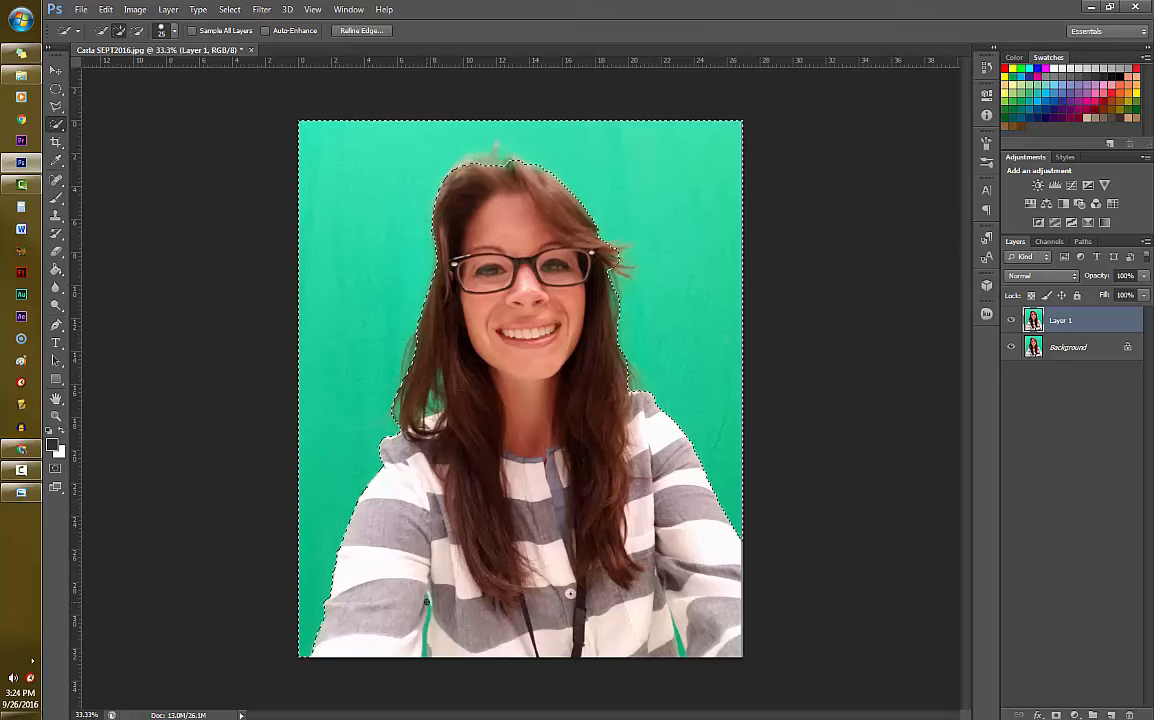
{"action": "left_click_drag", "start_coordinate": [427, 601], "coordinate": [427, 631]}
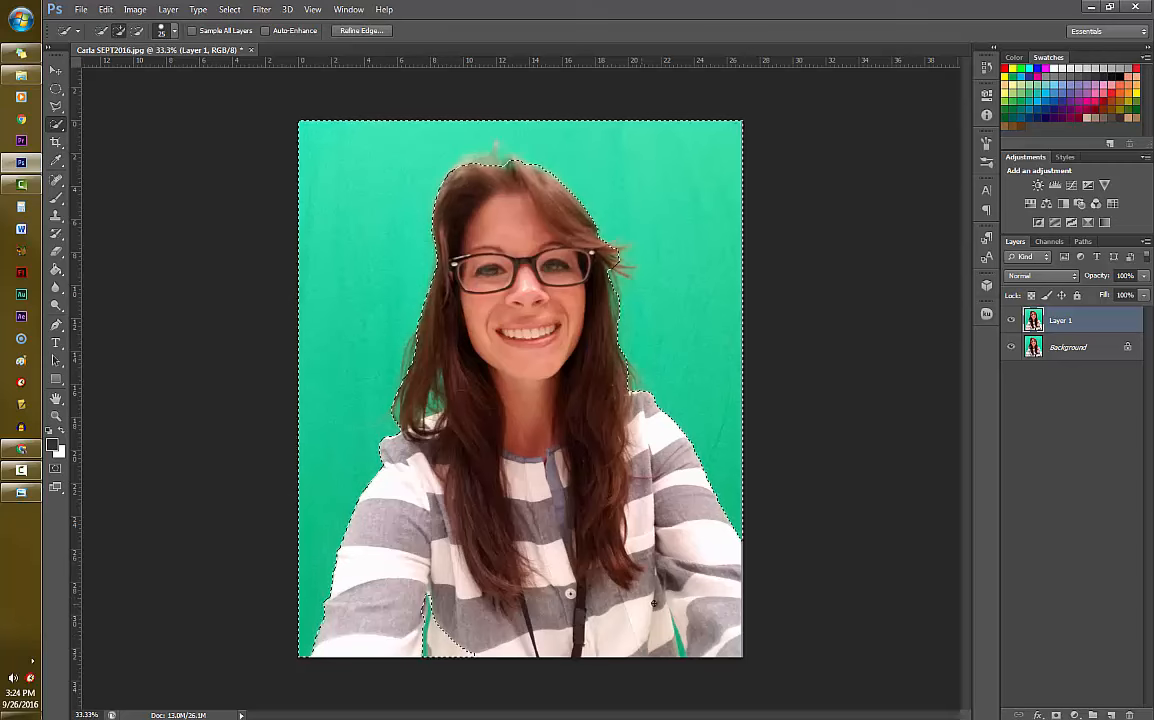
{"action": "left_click_drag", "start_coordinate": [675, 622], "coordinate": [687, 656]}
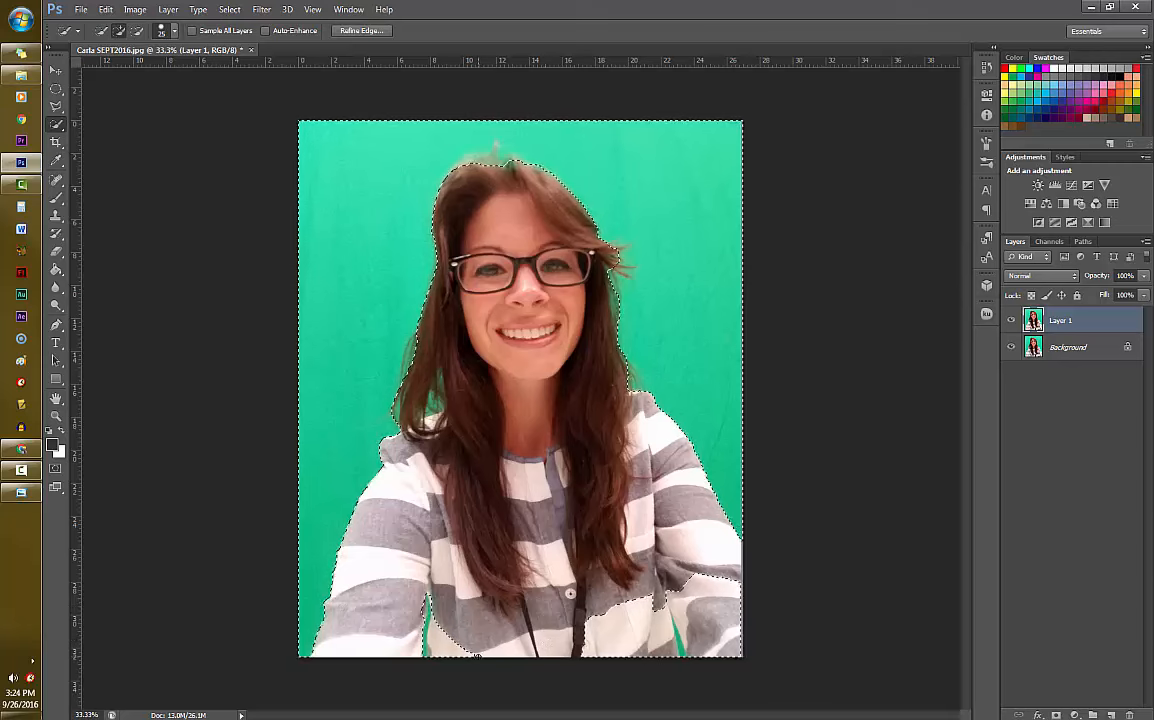
- Subtract the wrongly selected shirt and sleeve areas near the lower edge from the Quick Selection
{"action": "left_click", "coordinate": [137, 30]}
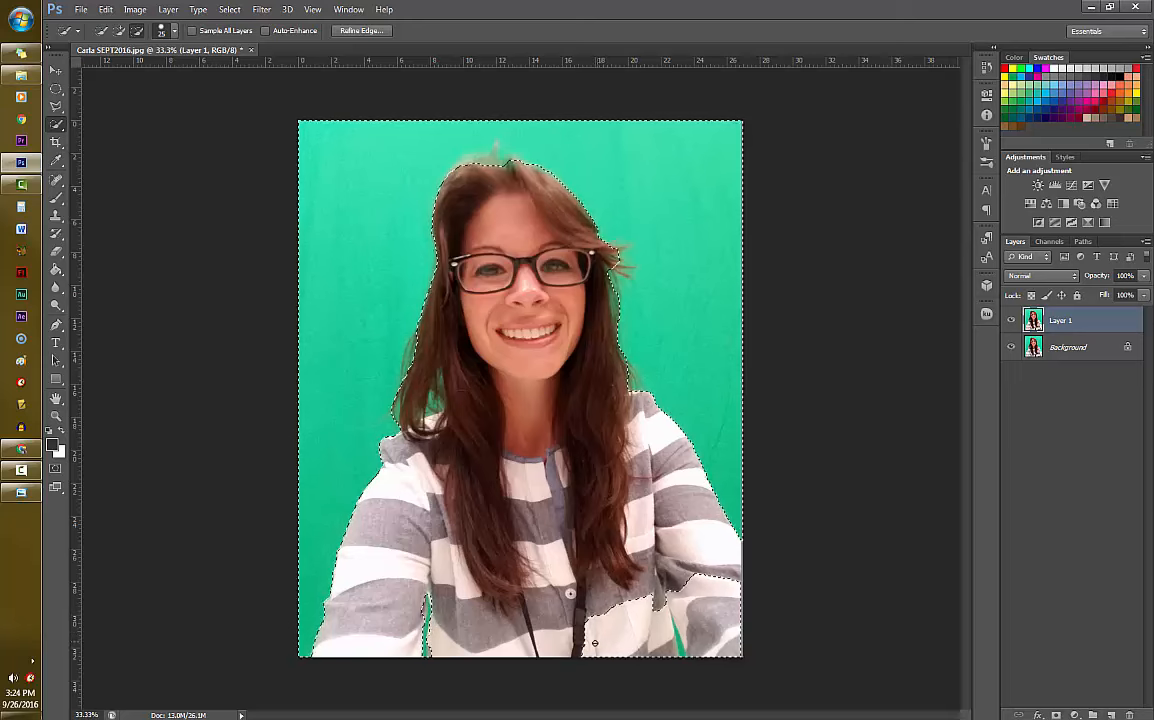
{"action": "left_click_drag", "start_coordinate": [596, 643], "coordinate": [645, 627]}
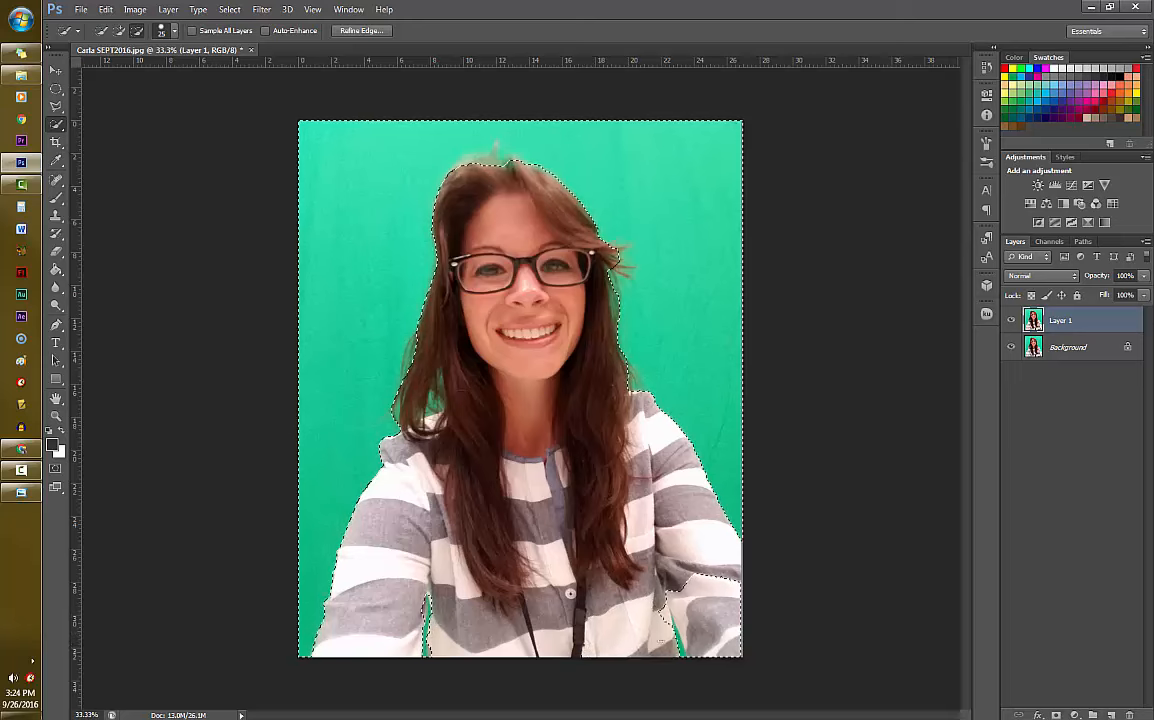
{"action": "mouse_move", "coordinate": [682, 594]}
{"action": "left_mouse_down"}
{"action": "mouse_move", "coordinate": [712, 597]}
{"action": "mouse_move", "coordinate": [710, 619]}
{"action": "left_mouse_up"}
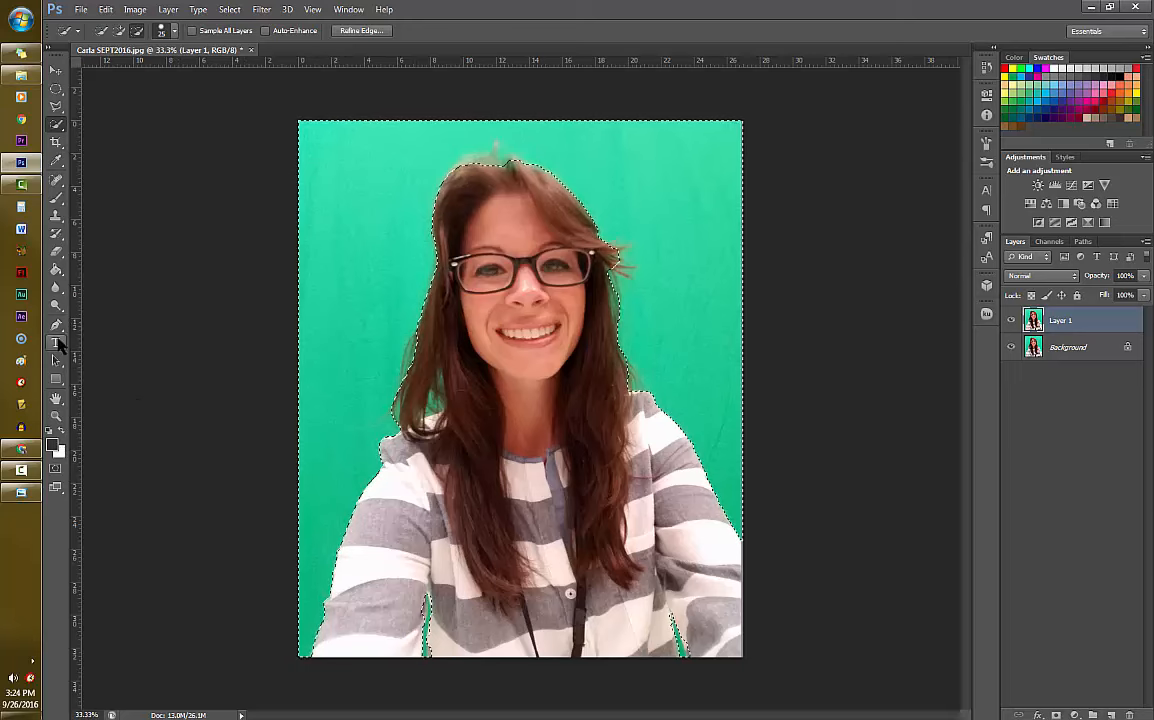
- Set the foreground color to a very light, near-white grey in the Color Picker
{"action": "left_click", "coordinate": [54, 448]}
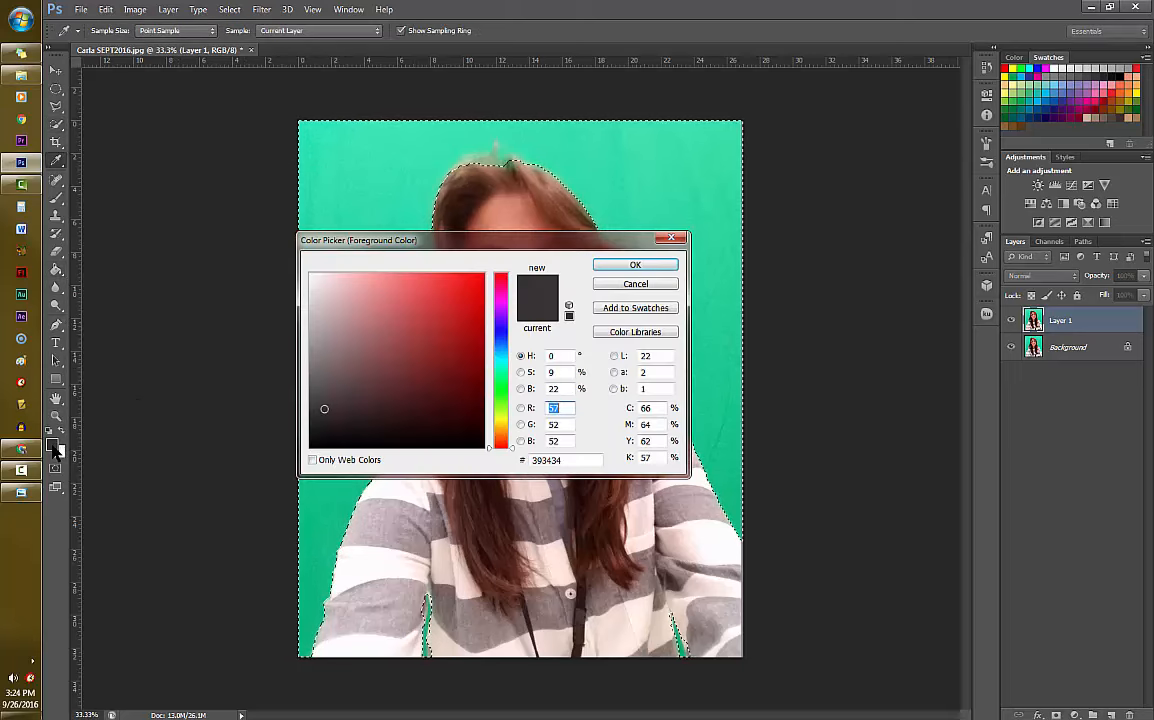
{"action": "left_click", "coordinate": [316, 290]}
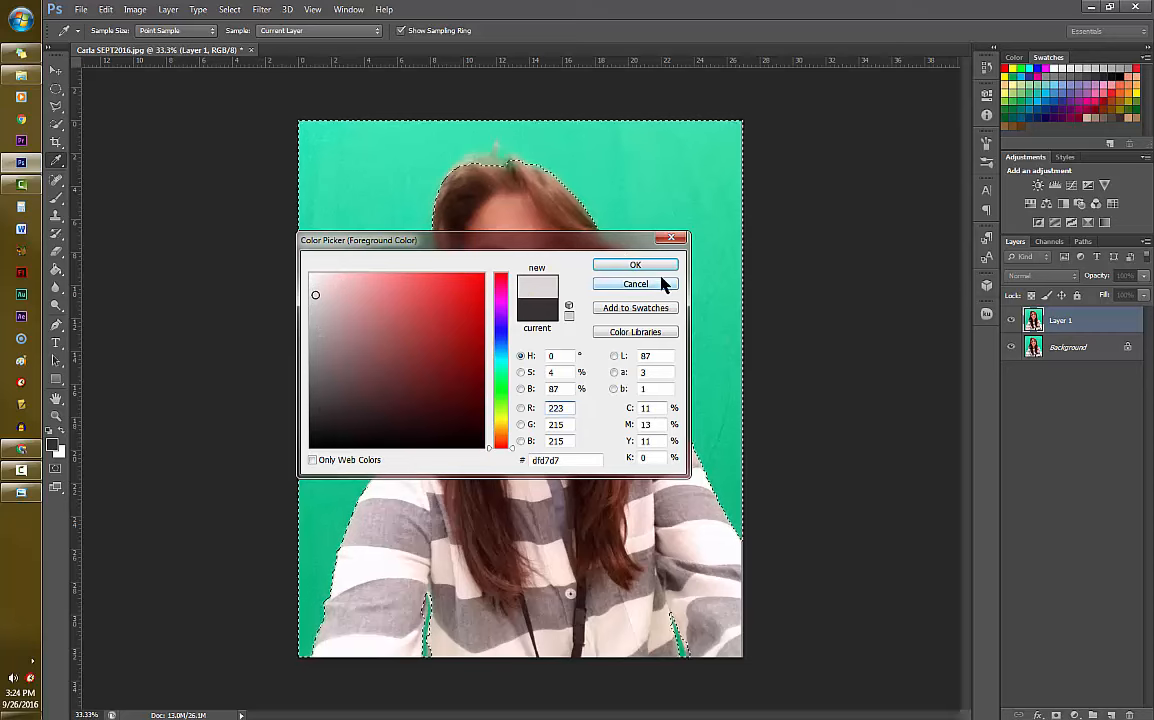
{"action": "left_click", "coordinate": [312, 292]}
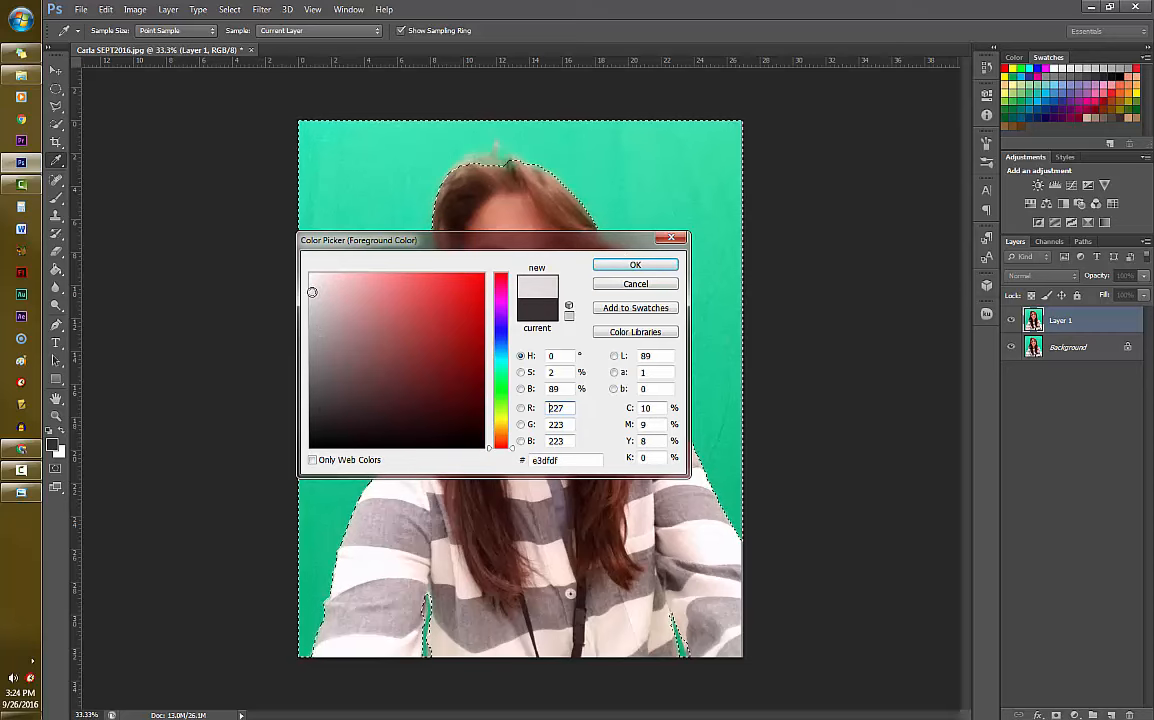
{"action": "left_click", "coordinate": [313, 287]}
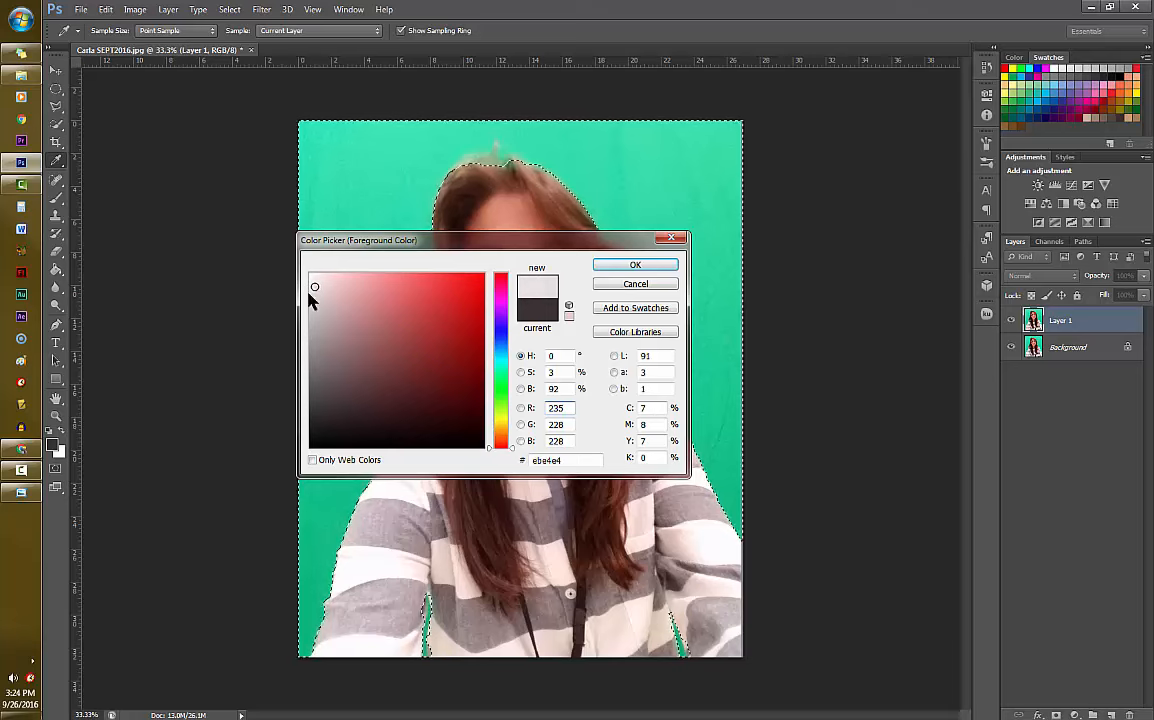
{"action": "left_click", "coordinate": [315, 283]}
{"action": "left_click", "coordinate": [329, 278]}
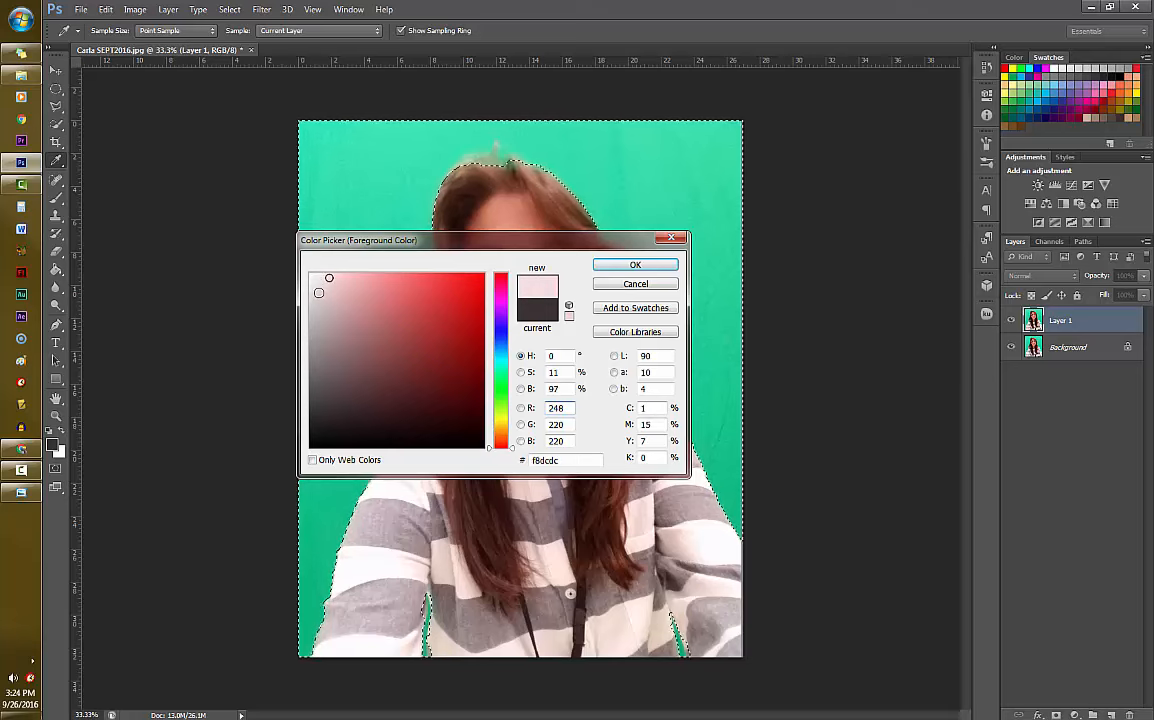
{"action": "left_click", "coordinate": [312, 291]}
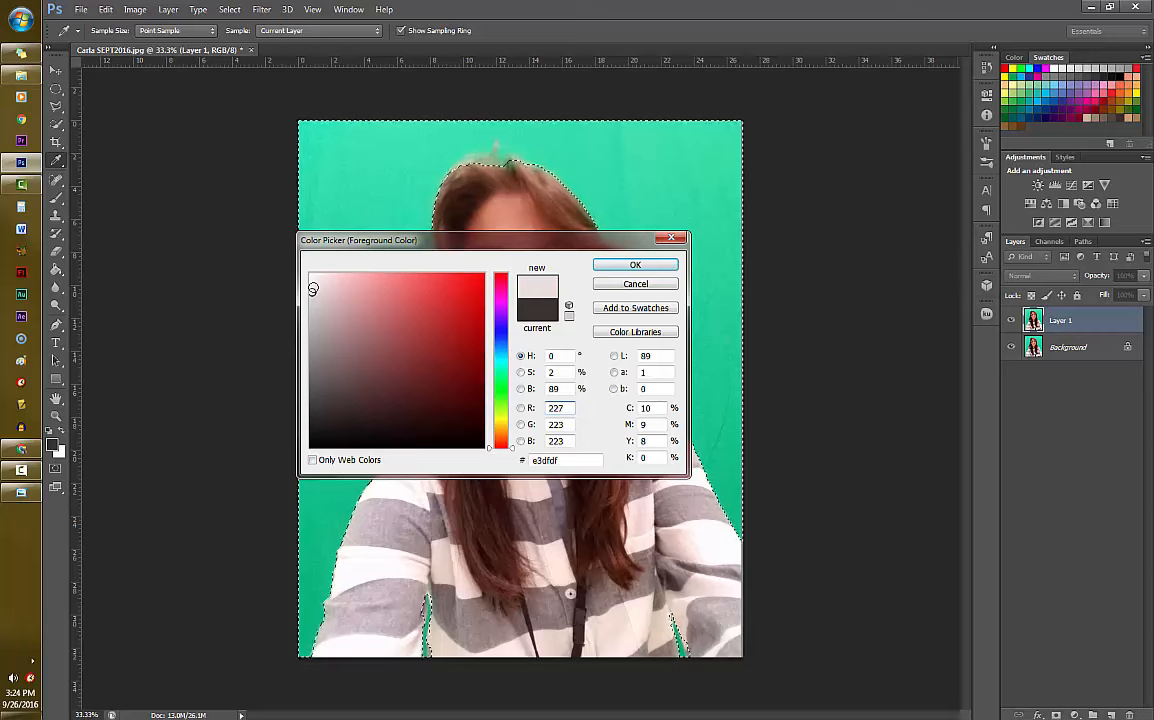
{"action": "left_click", "coordinate": [312, 285]}
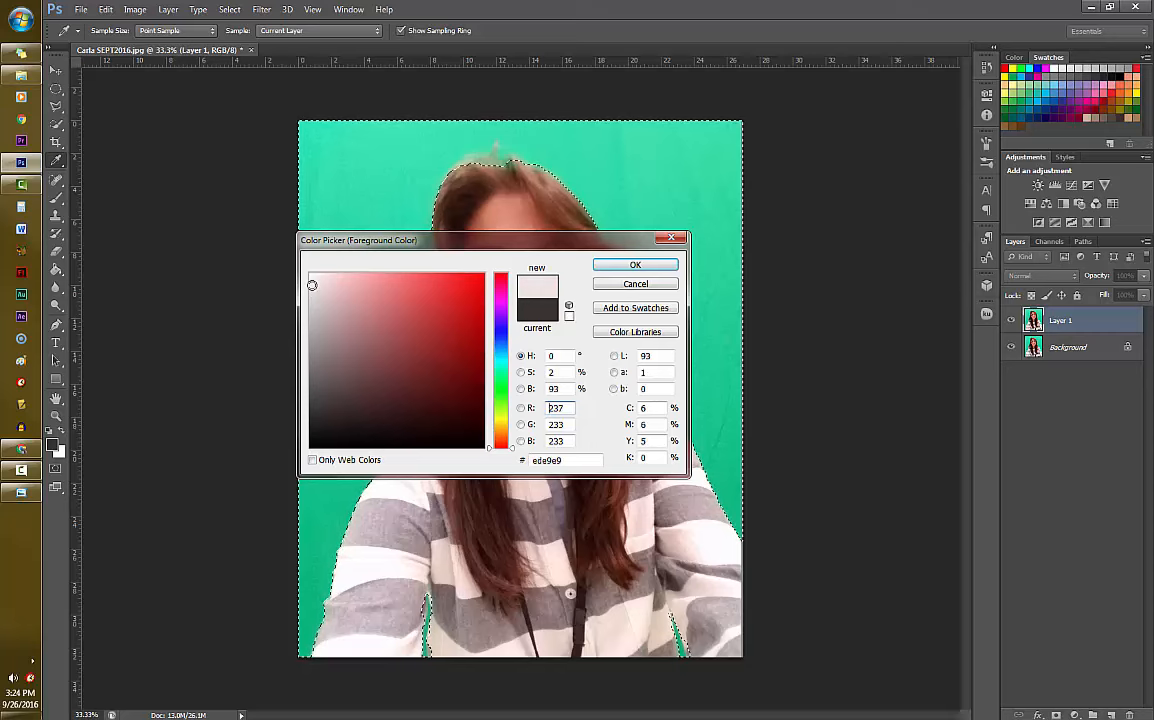
{"action": "left_click", "coordinate": [309, 276]}
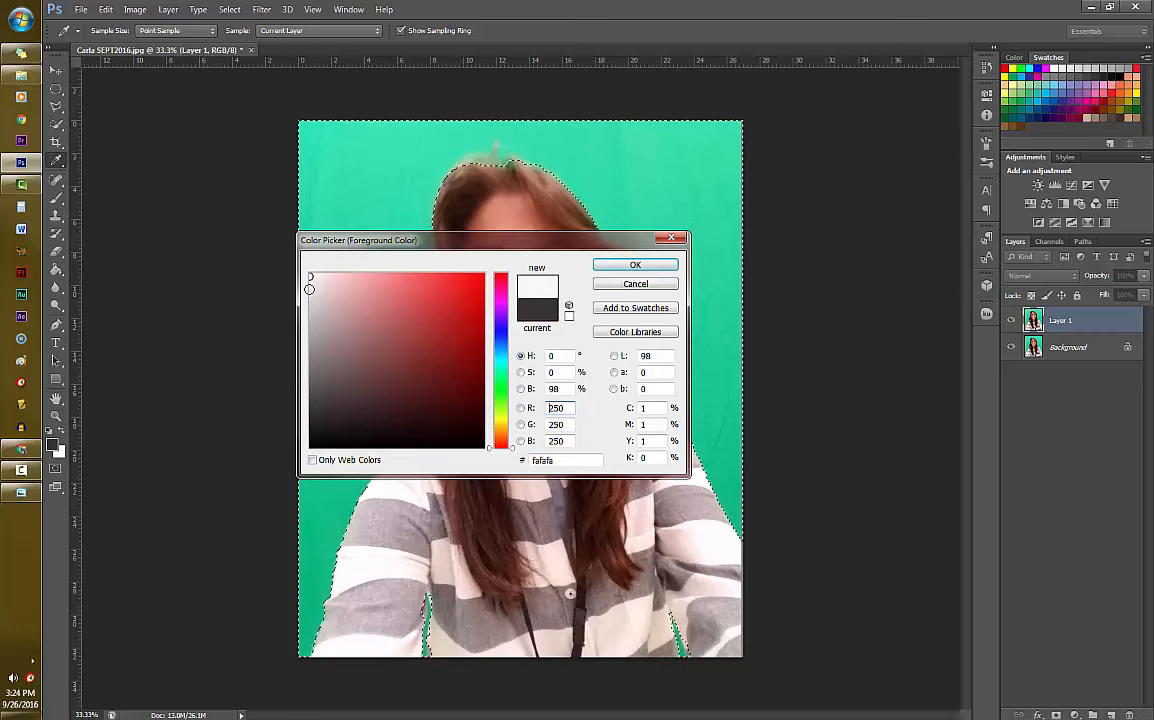
{"action": "left_click", "coordinate": [636, 266]}
- Fill the selected green background on Layer 1 with the light grey foreground color using the Paint Bucket tool
{"action": "key", "text": "g"}
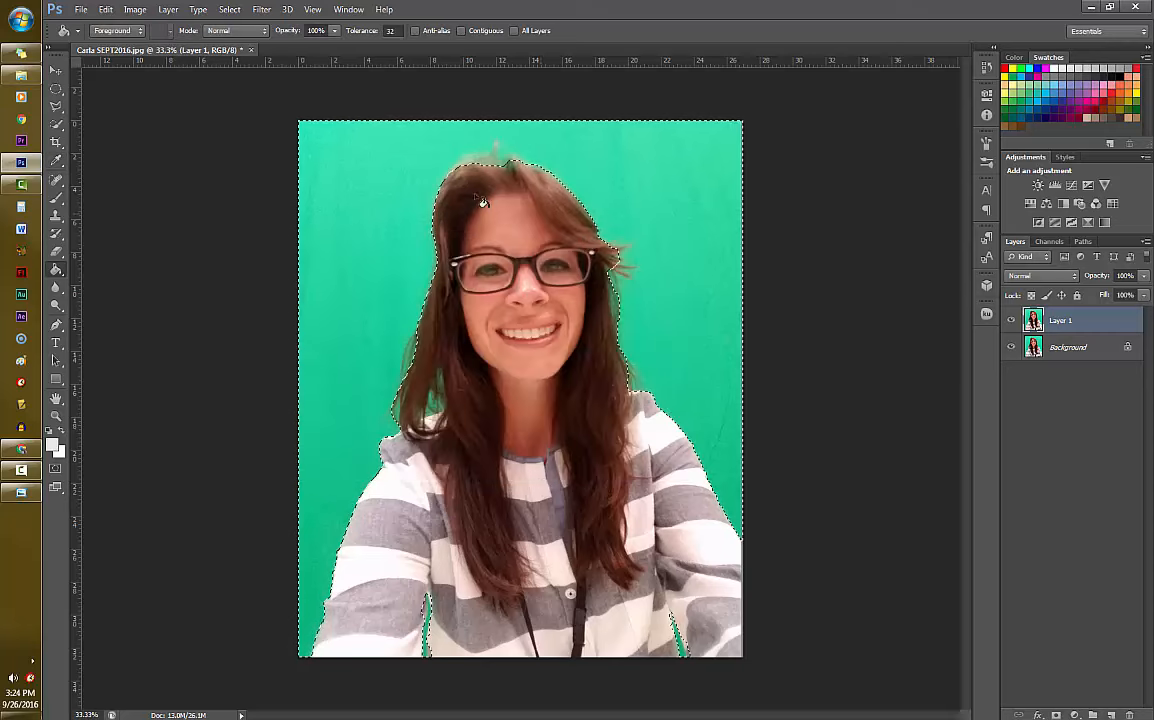
{"action": "left_click", "coordinate": [360, 178]}
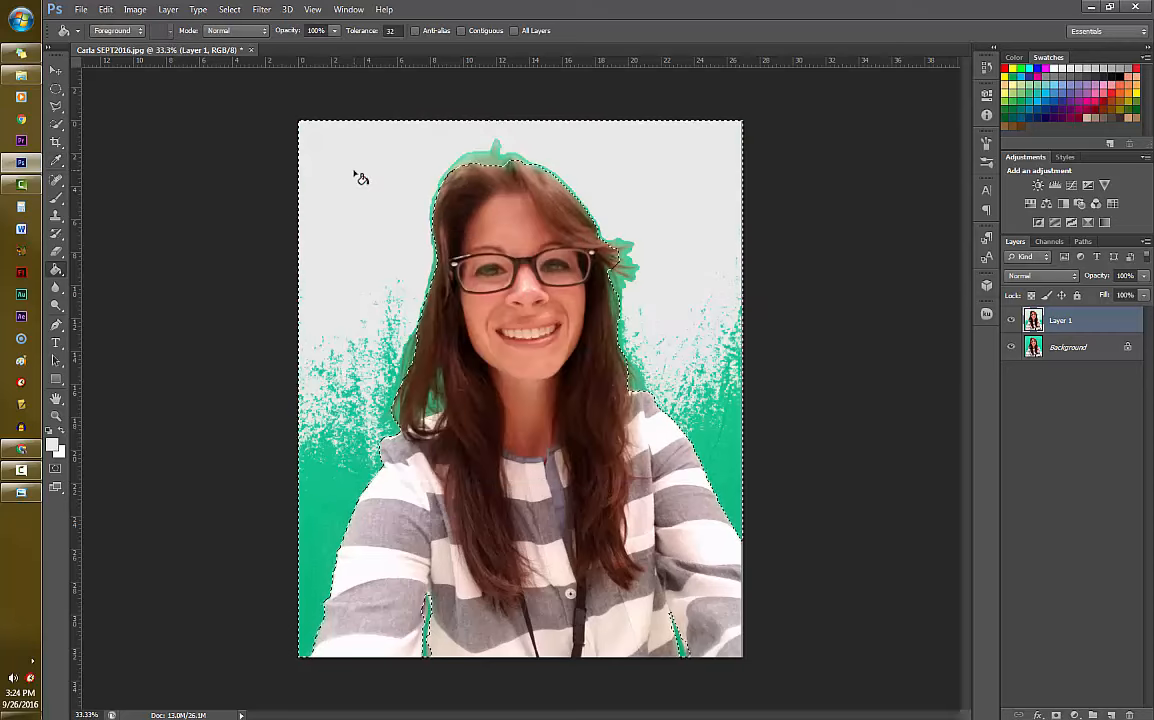
{"action": "left_click", "coordinate": [312, 467]}
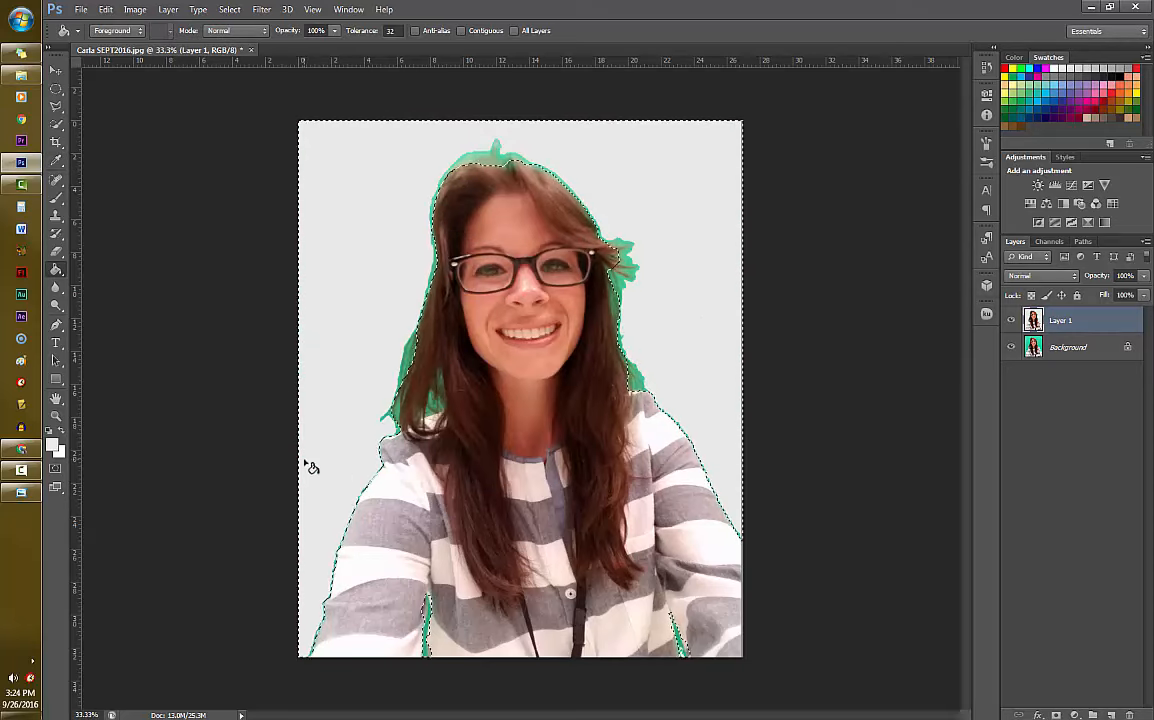
{"action": "left_click", "coordinate": [635, 257]}
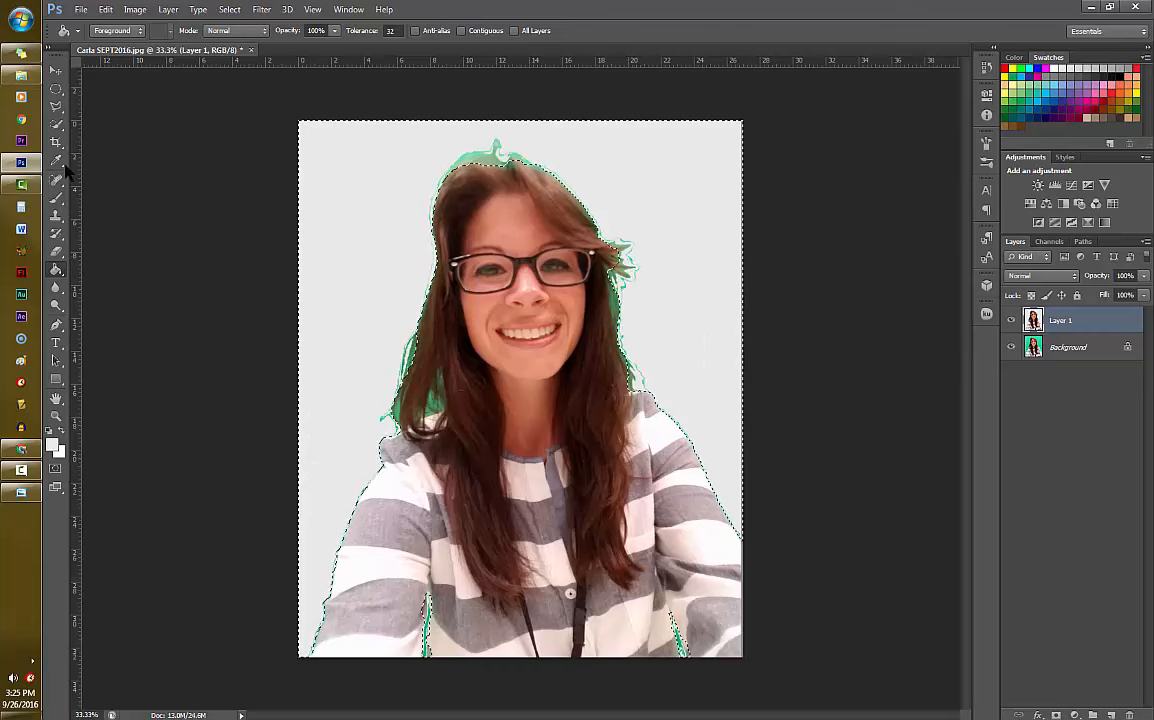
- Paint light grey over the leftover green fringes around the hair and arm gaps on Layer 1 with a 150 px Brush
{"action": "left_click", "coordinate": [56, 197]}
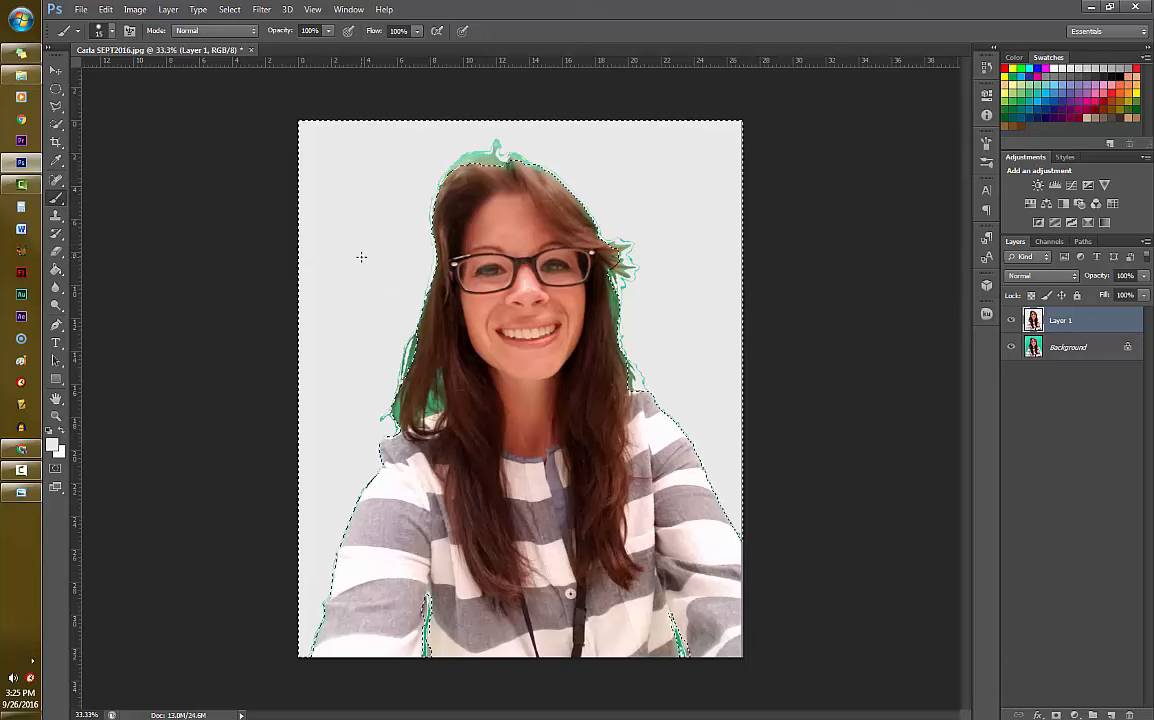
{"action": "key", "text": "bracketright"}
{"action": "key", "text": "bracketright"}
{"action": "key", "text": "bracketright"}
{"action": "key", "text": "bracketright"}
{"action": "key", "text": "bracketright"}
{"action": "key", "text": "bracketright"}
{"action": "key", "text": "bracketright"}
{"action": "key", "text": "bracketright"}
{"action": "key", "text": "bracketright"}
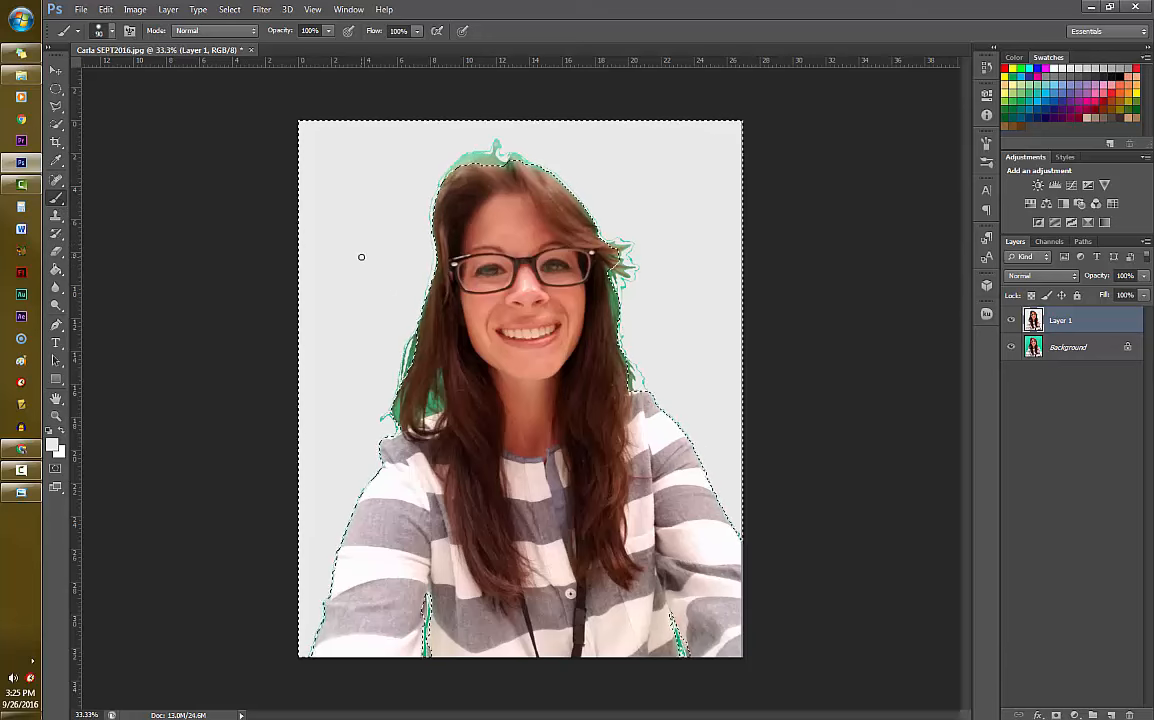
{"action": "key", "text": "bracketright"}
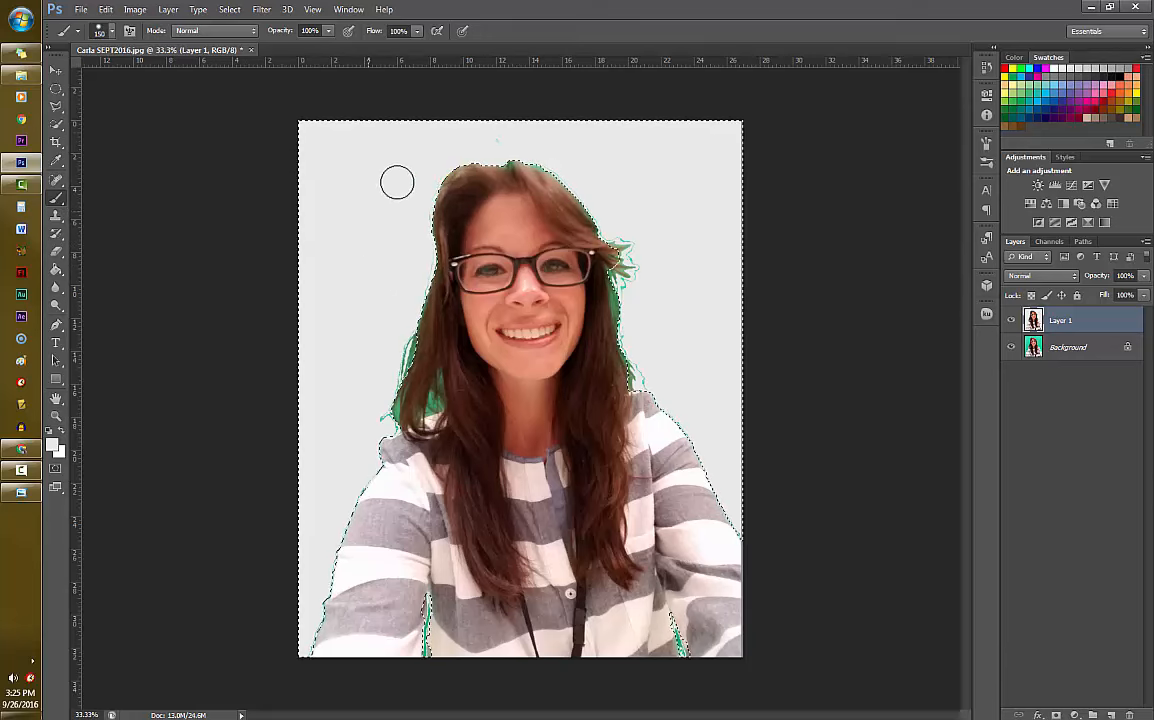
{"action": "left_click_drag", "start_coordinate": [647, 286], "coordinate": [611, 221]}
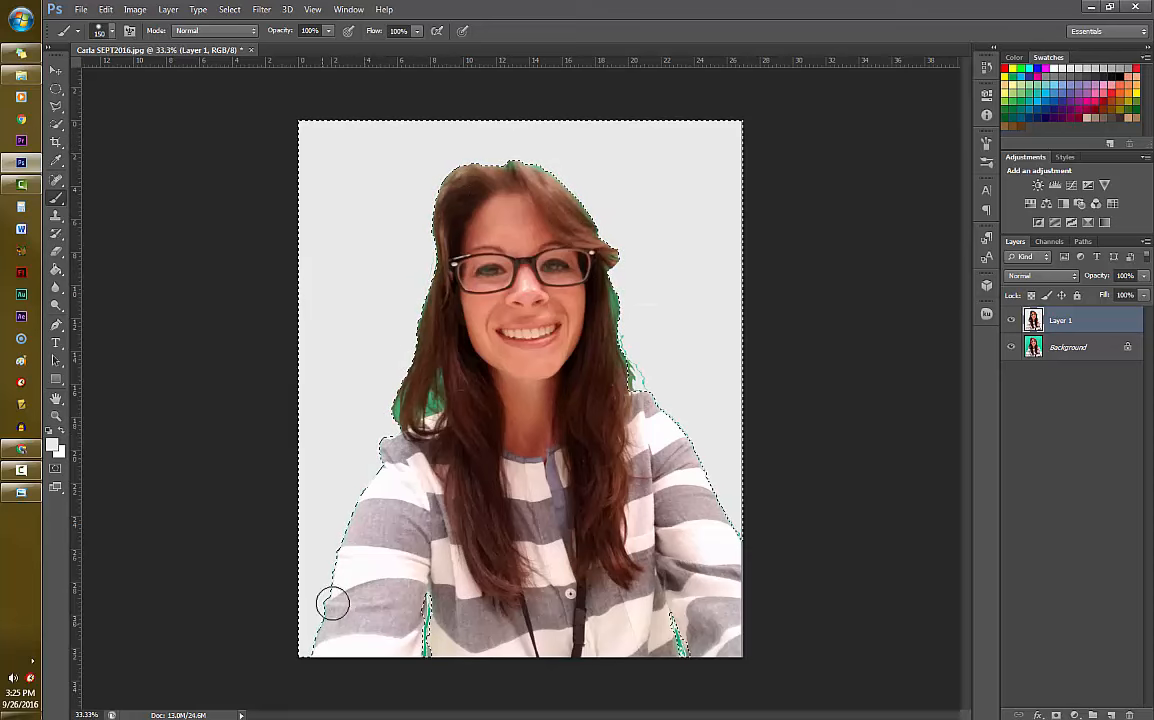
{"action": "left_click_drag", "start_coordinate": [414, 617], "coordinate": [430, 648]}
{"action": "left_click_drag", "start_coordinate": [688, 650], "coordinate": [663, 638]}
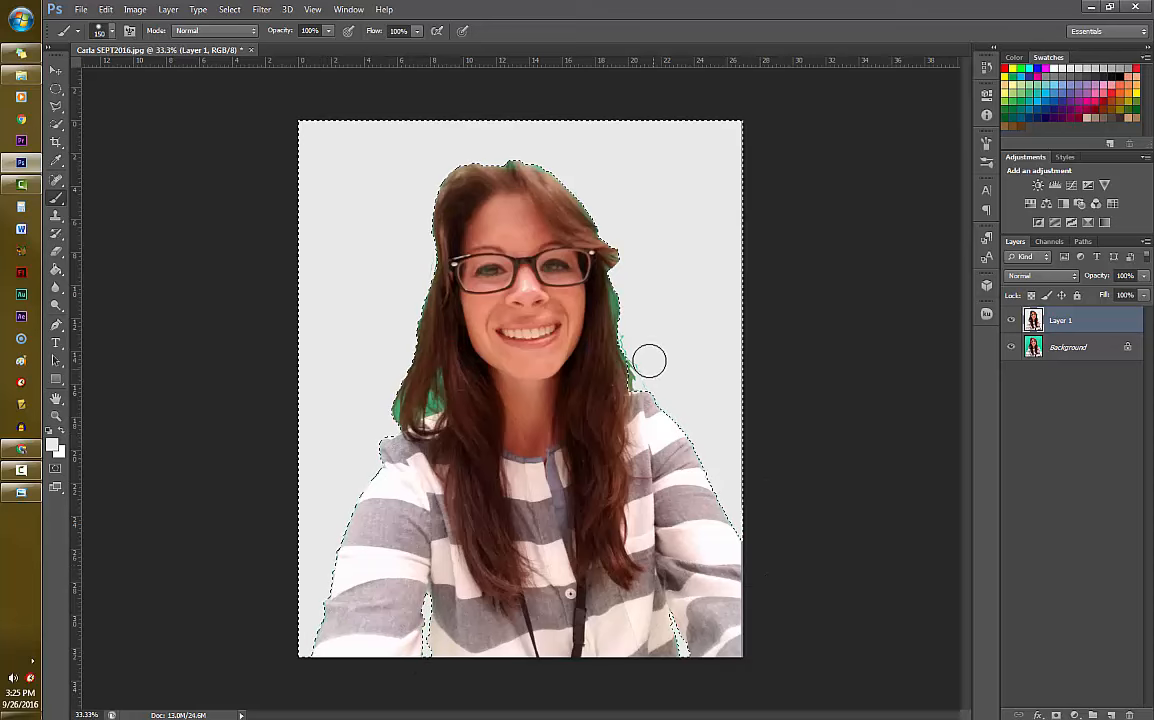
{"action": "mouse_move", "coordinate": [625, 340]}
{"action": "left_mouse_down"}
{"action": "mouse_move", "coordinate": [721, 459]}
{"action": "mouse_move", "coordinate": [738, 423]}
{"action": "mouse_move", "coordinate": [753, 178]}
{"action": "mouse_move", "coordinate": [733, 132]}
{"action": "mouse_move", "coordinate": [501, 144]}
{"action": "mouse_move", "coordinate": [350, 129]}
{"action": "left_mouse_up"}
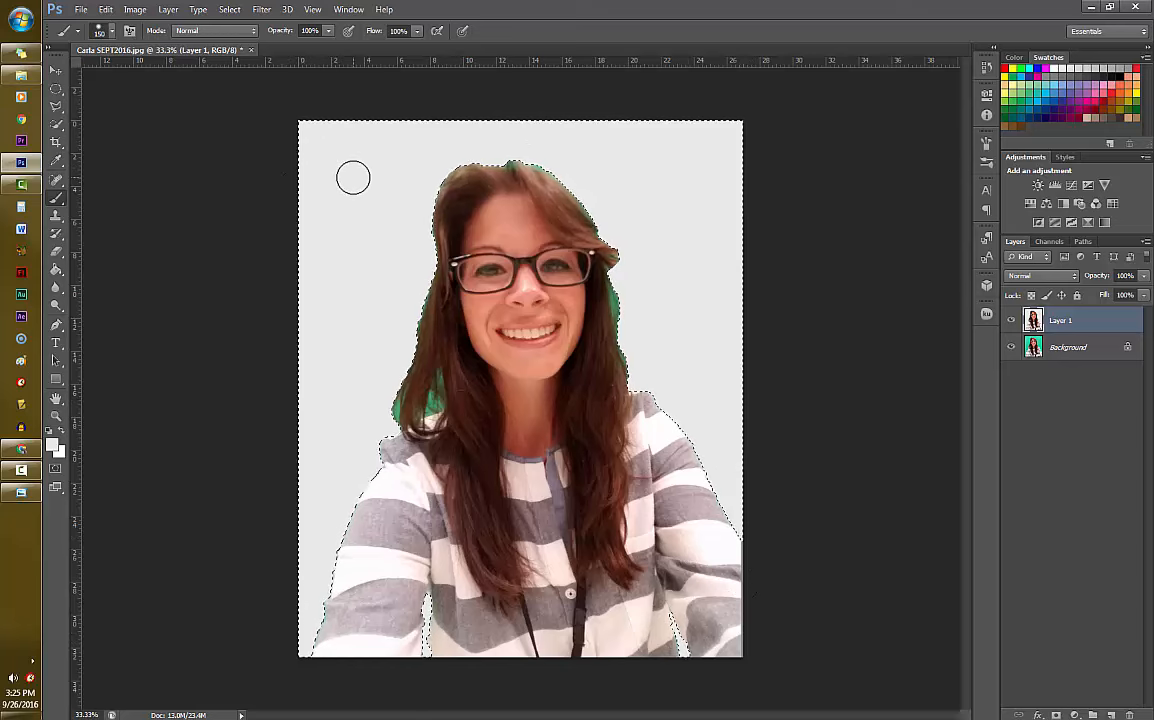
- Clear the background selection and desaturate Layer 1 to black and white
{"action": "key", "text": "ctrl+d"}
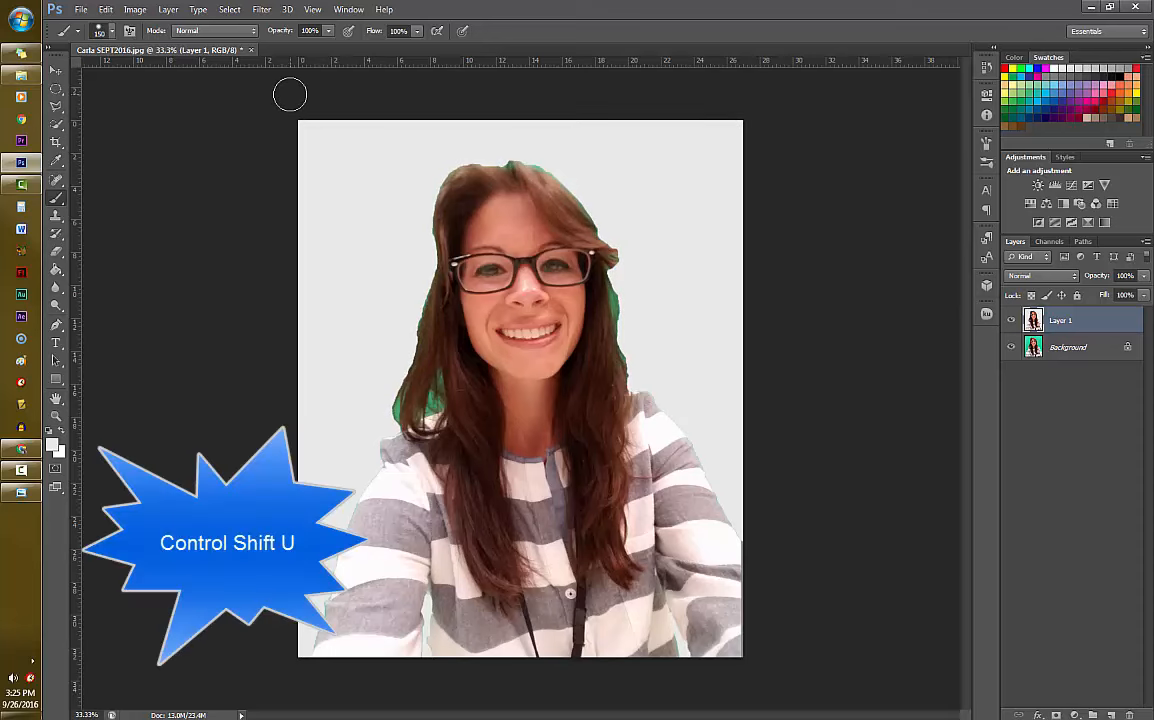
{"action": "key", "text": "ctrl+shift+u"}
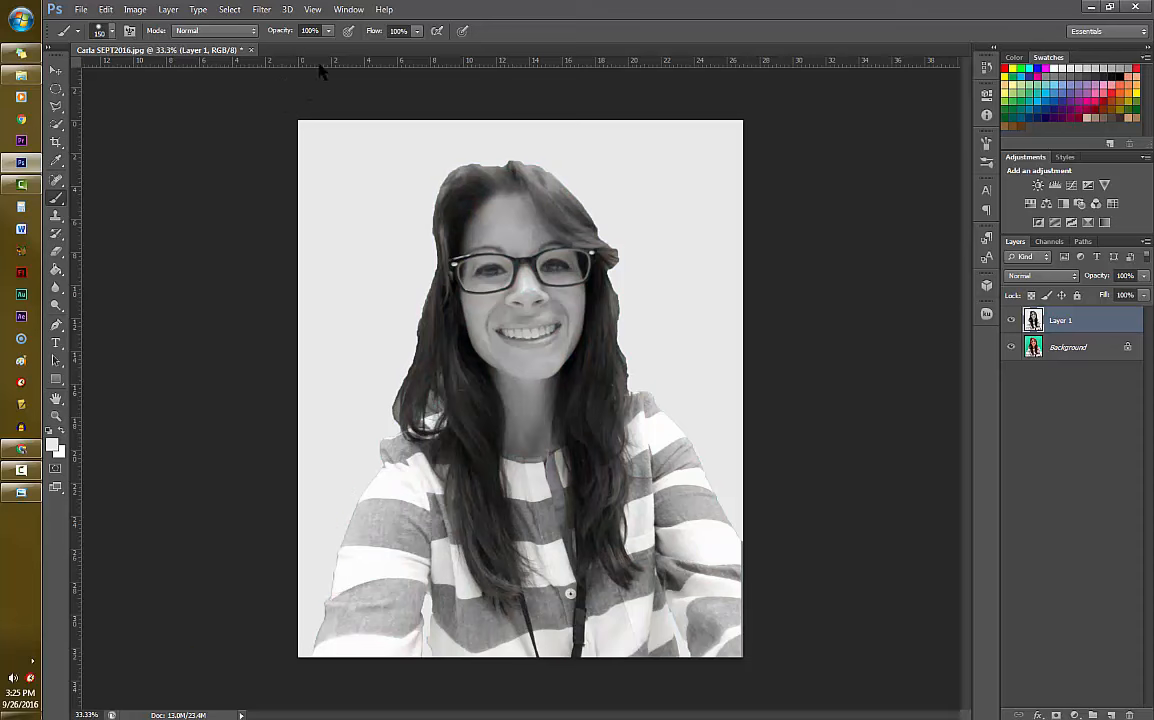
- Apply the Cutout filter to Layer 1 with Number of Levels 7, Edge Simplicity 4 and Edge Fidelity 2
{"action": "left_click", "coordinate": [259, 10]}
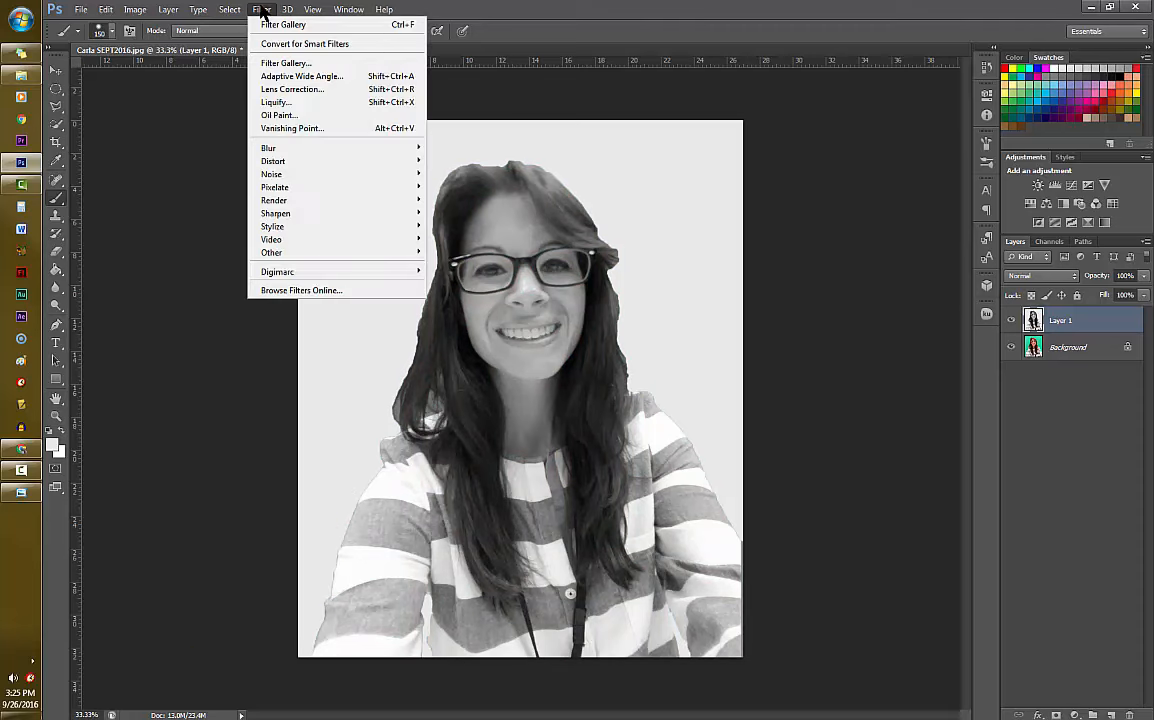
{"action": "left_click", "coordinate": [289, 64]}
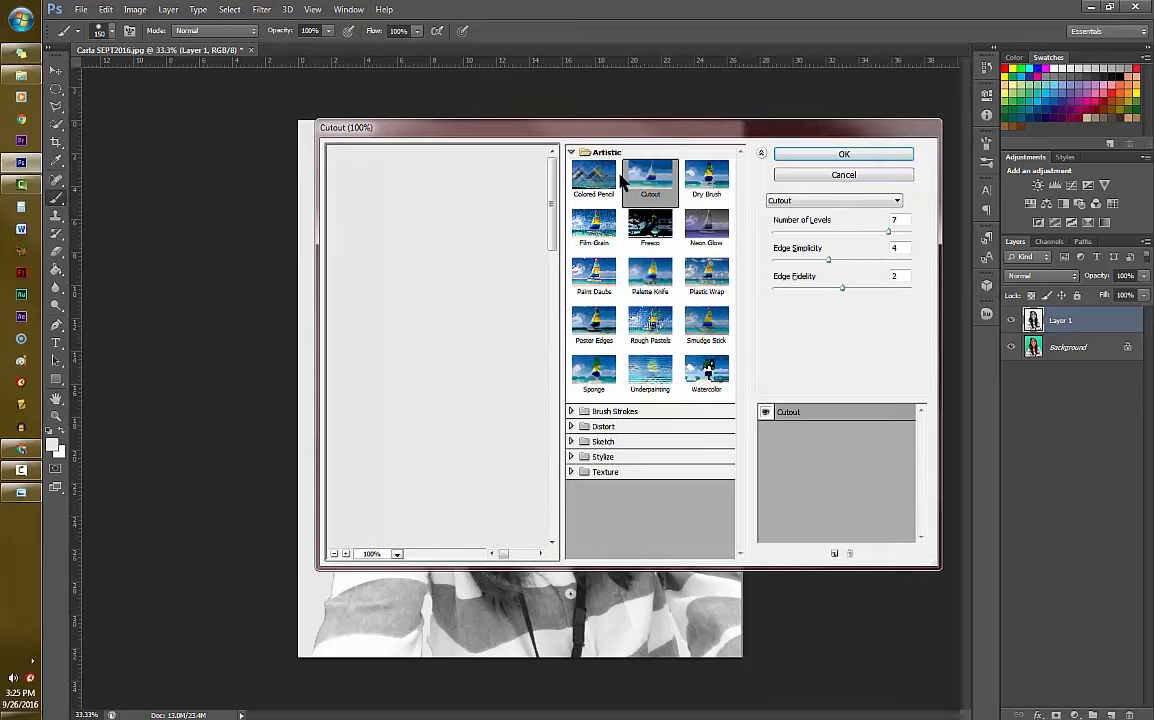
{"action": "left_click", "coordinate": [335, 556]}
{"action": "left_click", "coordinate": [335, 556]}
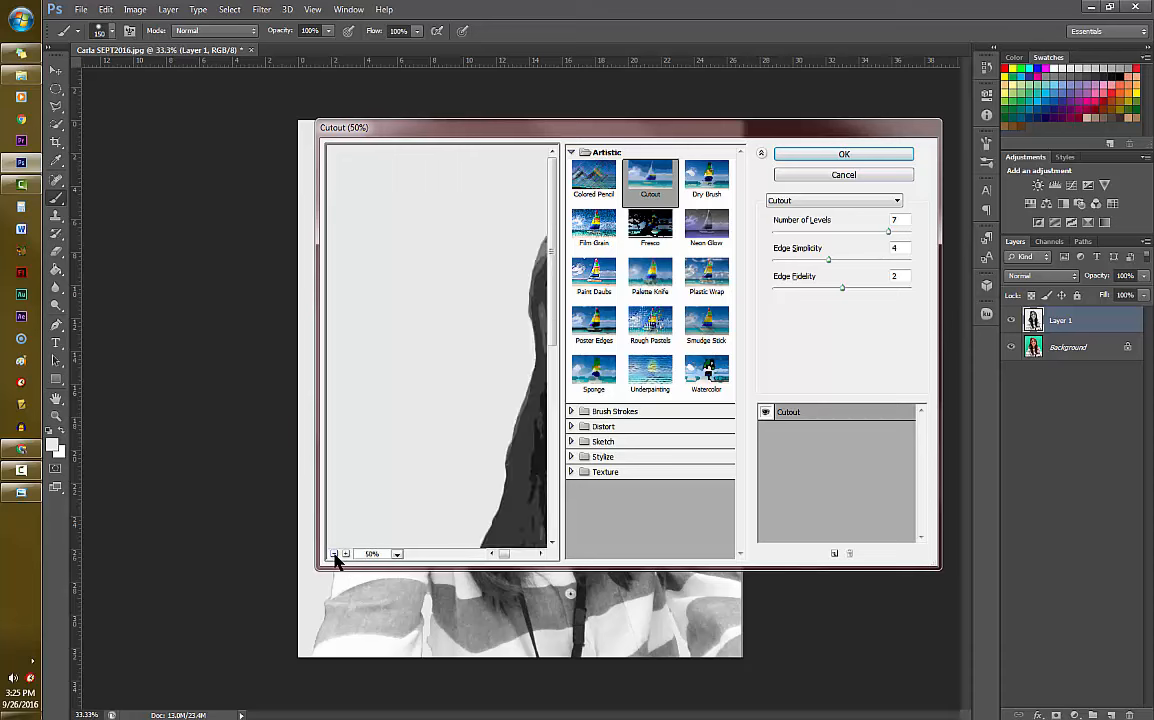
{"action": "left_click", "coordinate": [335, 556]}
{"action": "left_click", "coordinate": [334, 554]}
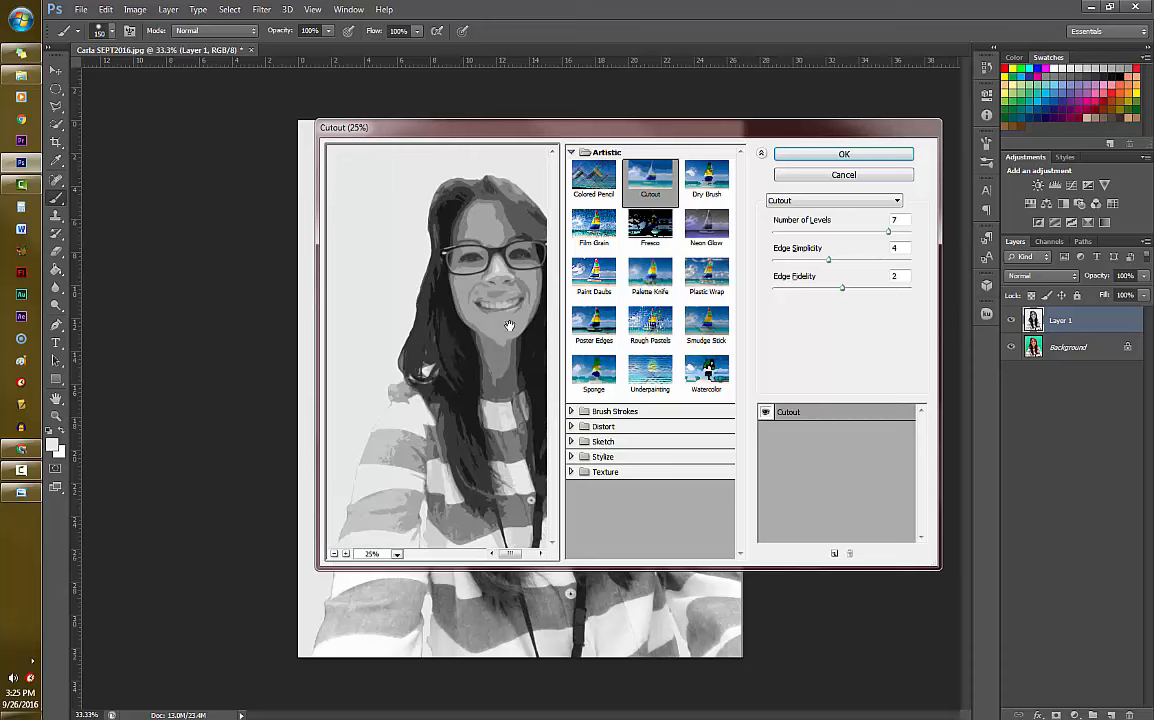
{"action": "left_click_drag", "start_coordinate": [515, 555], "coordinate": [514, 555]}
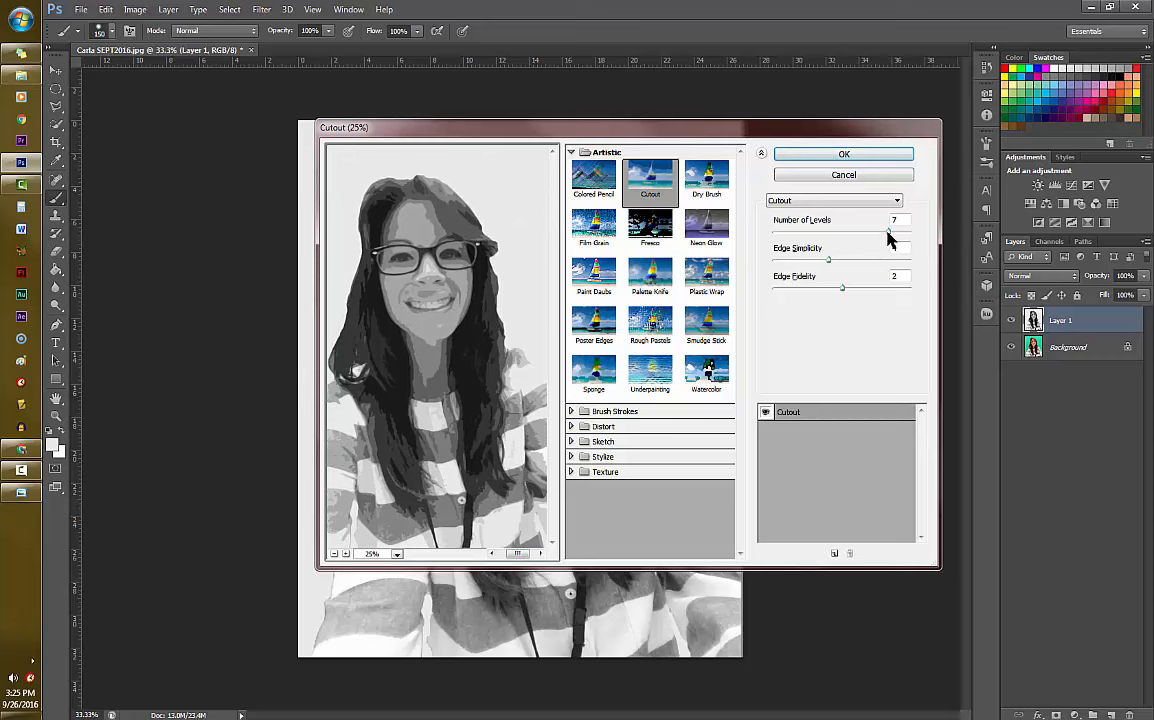
{"action": "left_click_drag", "start_coordinate": [889, 232], "coordinate": [809, 290]}
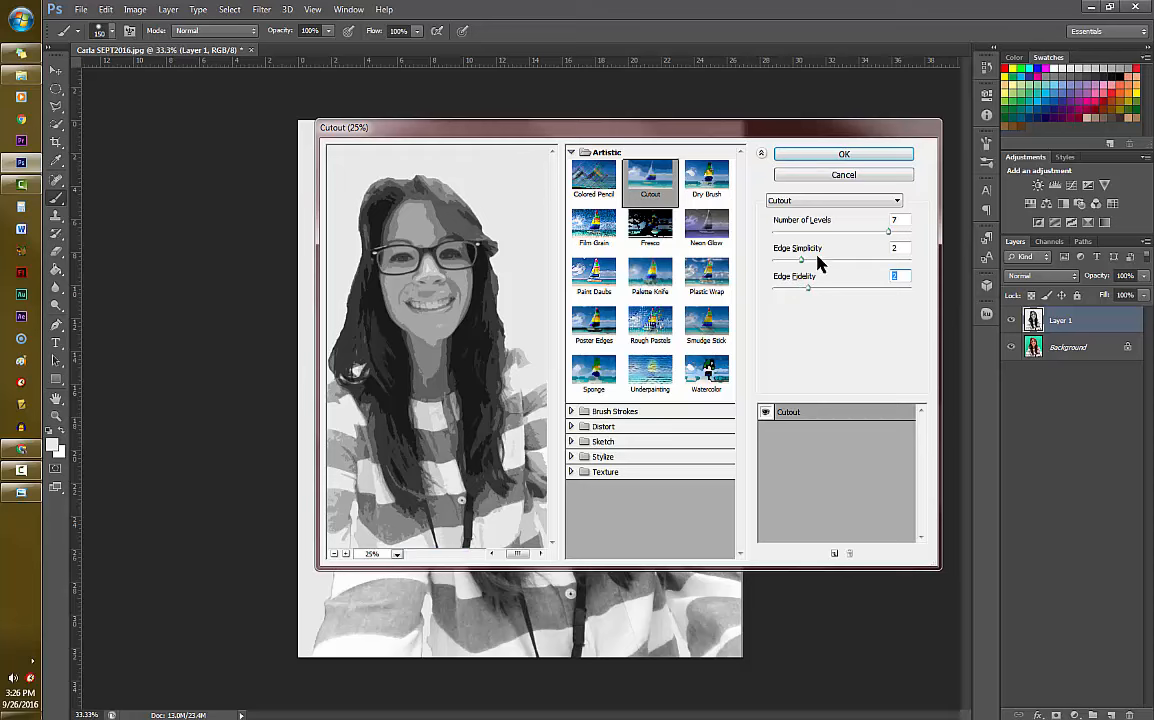
{"action": "left_click_drag", "start_coordinate": [801, 262], "coordinate": [830, 260]}
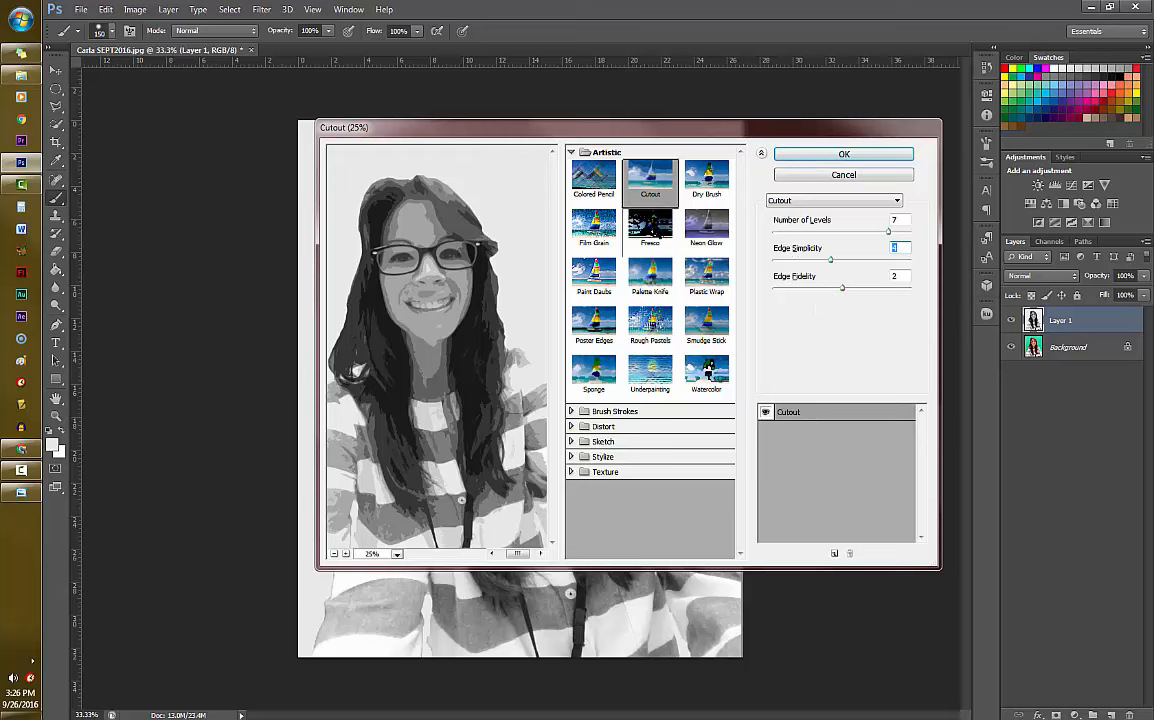
{"action": "left_click", "coordinate": [859, 156]}
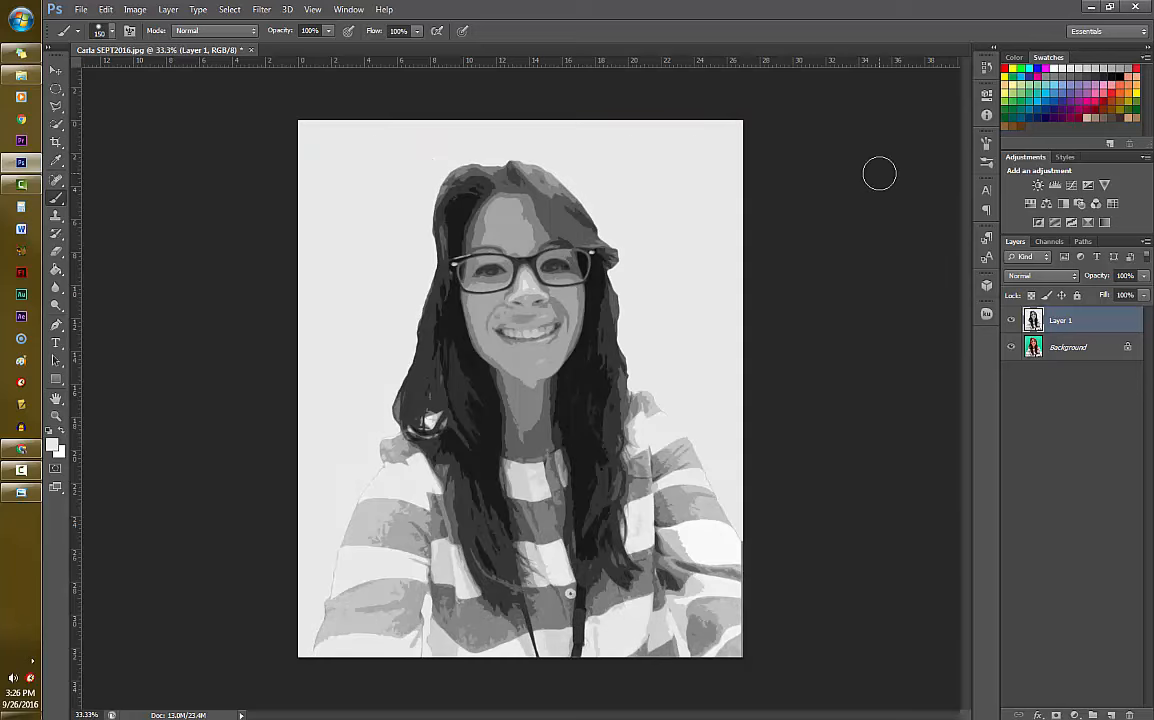
- Open the file All of the Newspapers in a Group (folder) from the Newspapers folder in Stock Photos under Photoshop Tools and Resources
{"action": "left_click", "coordinate": [79, 11]}
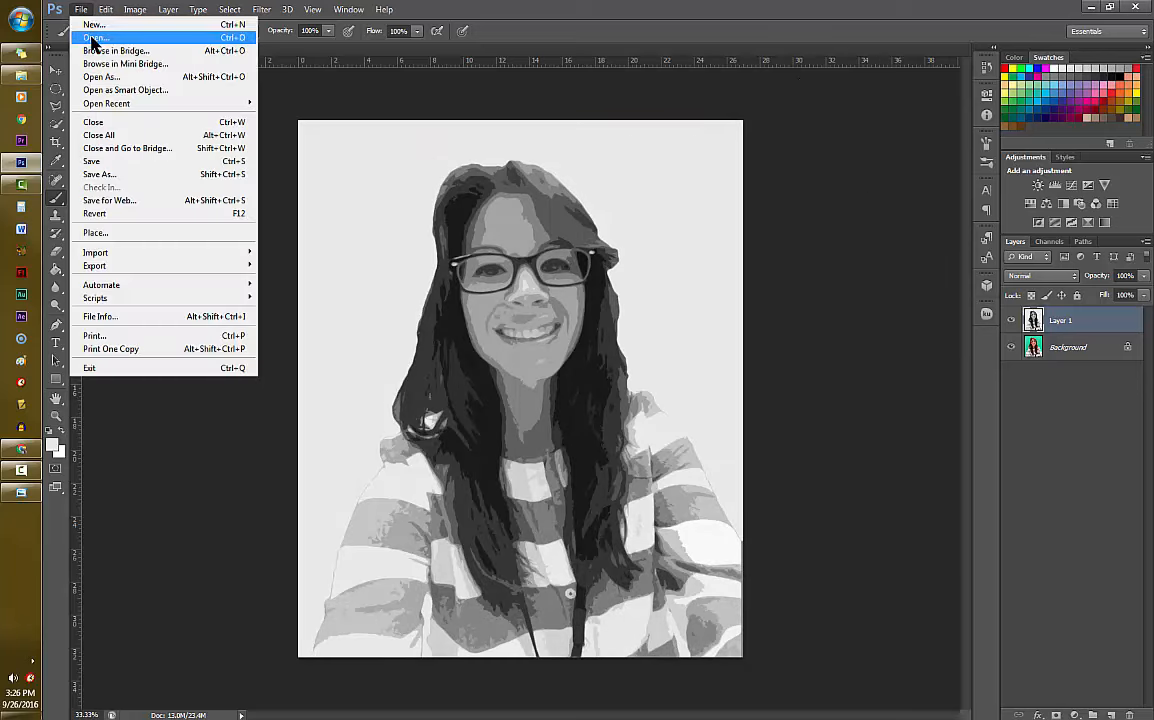
{"action": "left_click", "coordinate": [93, 38]}
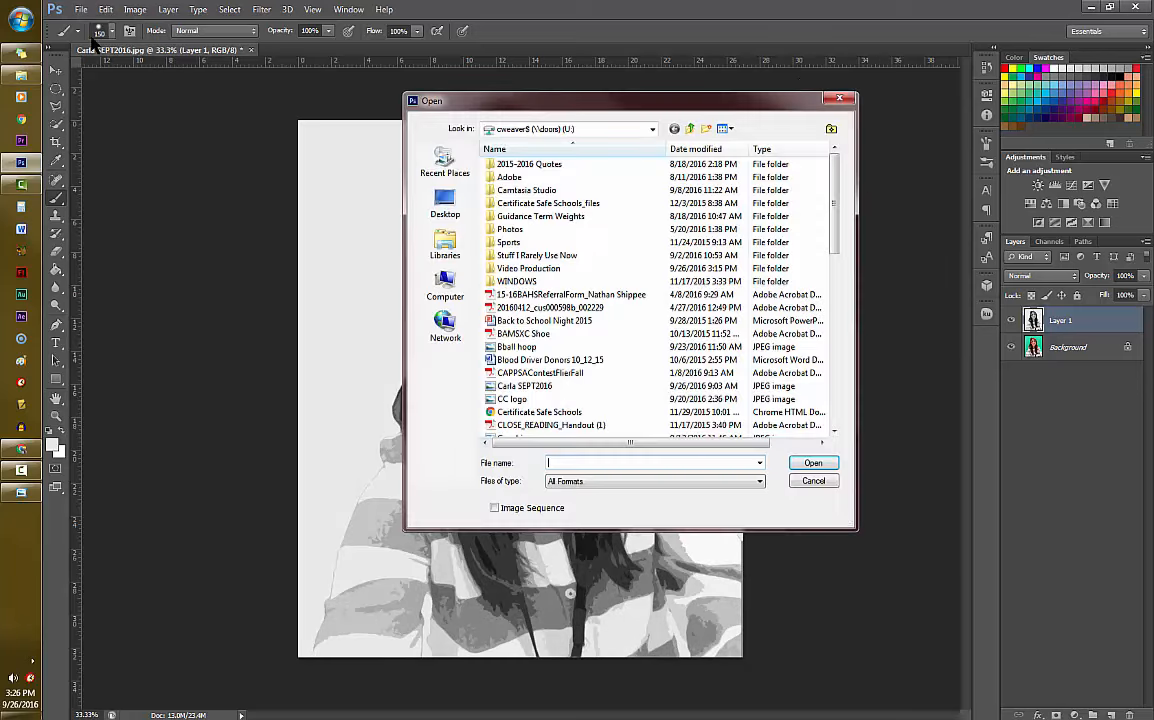
{"action": "left_click", "coordinate": [446, 293]}
{"action": "double_click", "coordinate": [683, 311]}
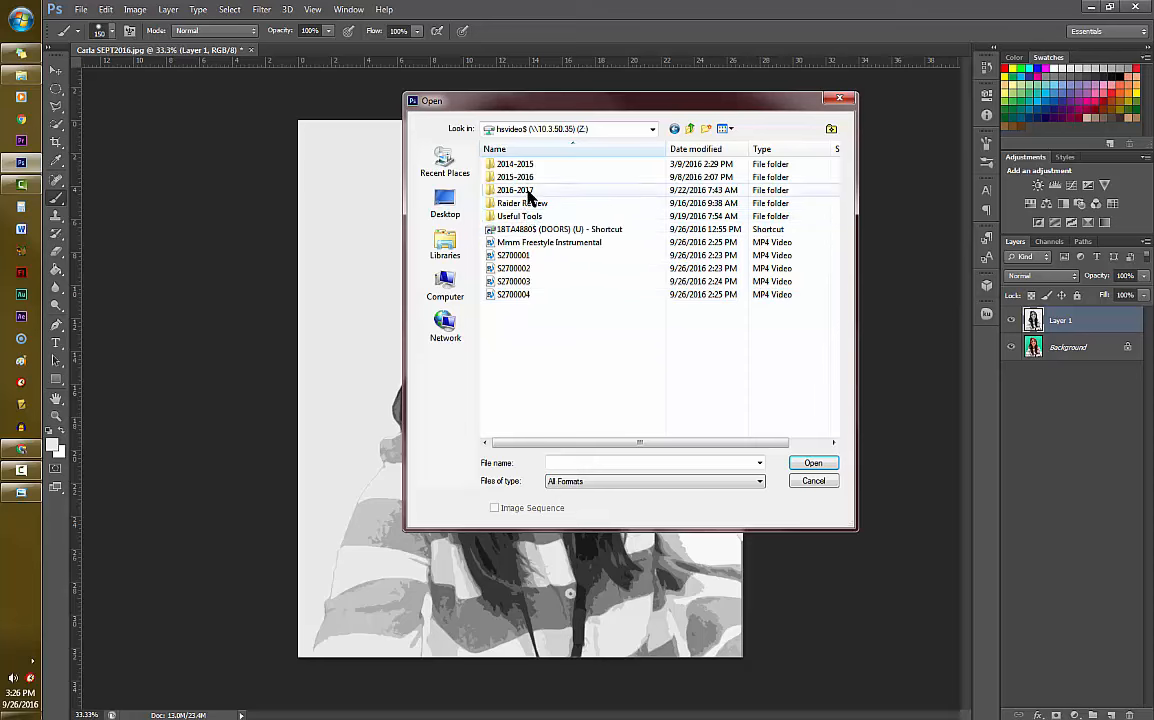
{"action": "double_click", "coordinate": [529, 191]}
{"action": "double_click", "coordinate": [561, 295]}
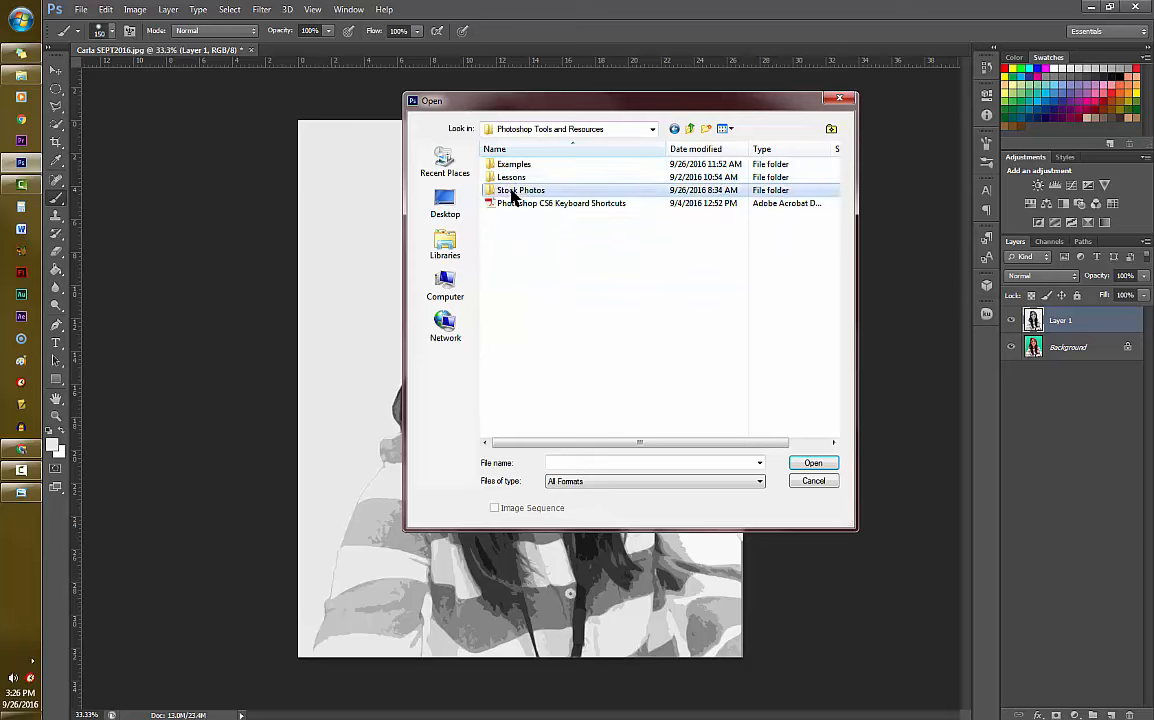
{"action": "double_click", "coordinate": [513, 190]}
{"action": "double_click", "coordinate": [518, 216]}
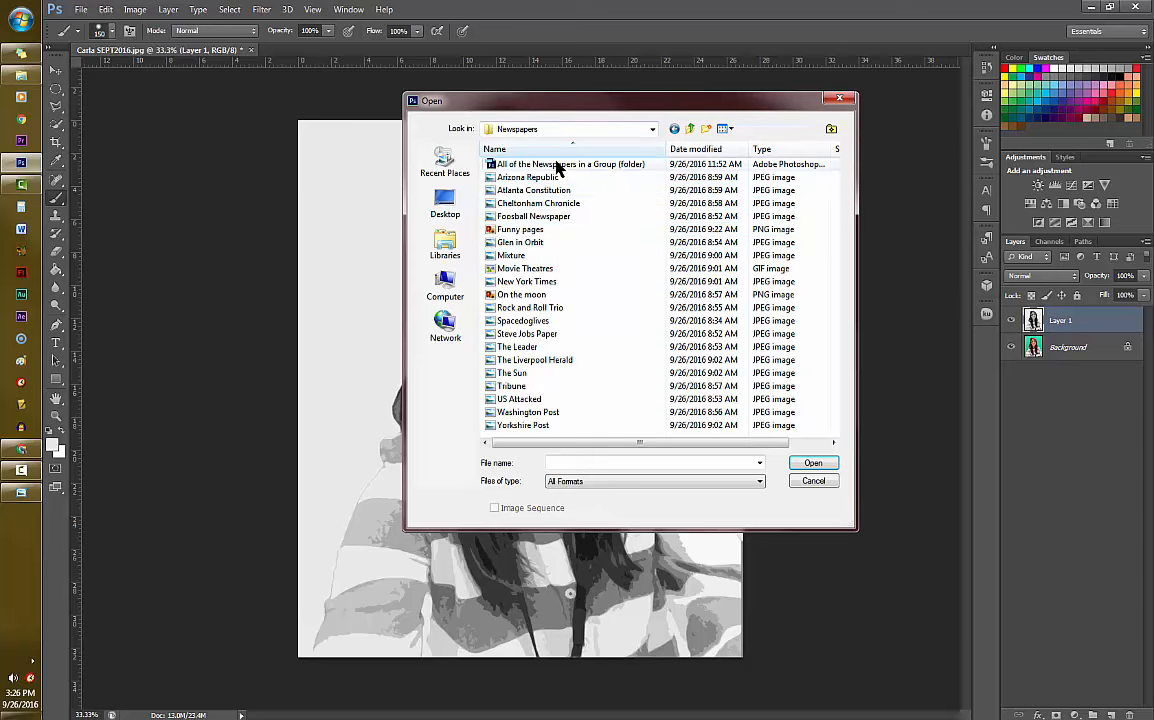
{"action": "left_click", "coordinate": [559, 164]}
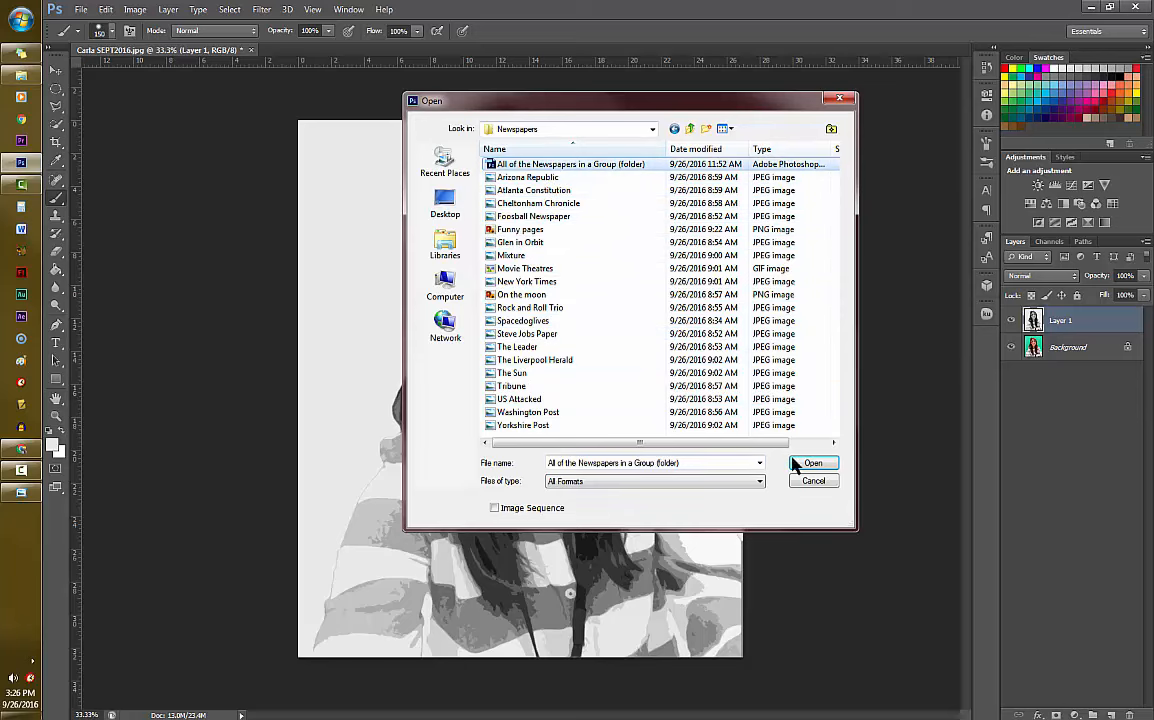
{"action": "left_click", "coordinate": [813, 465]}
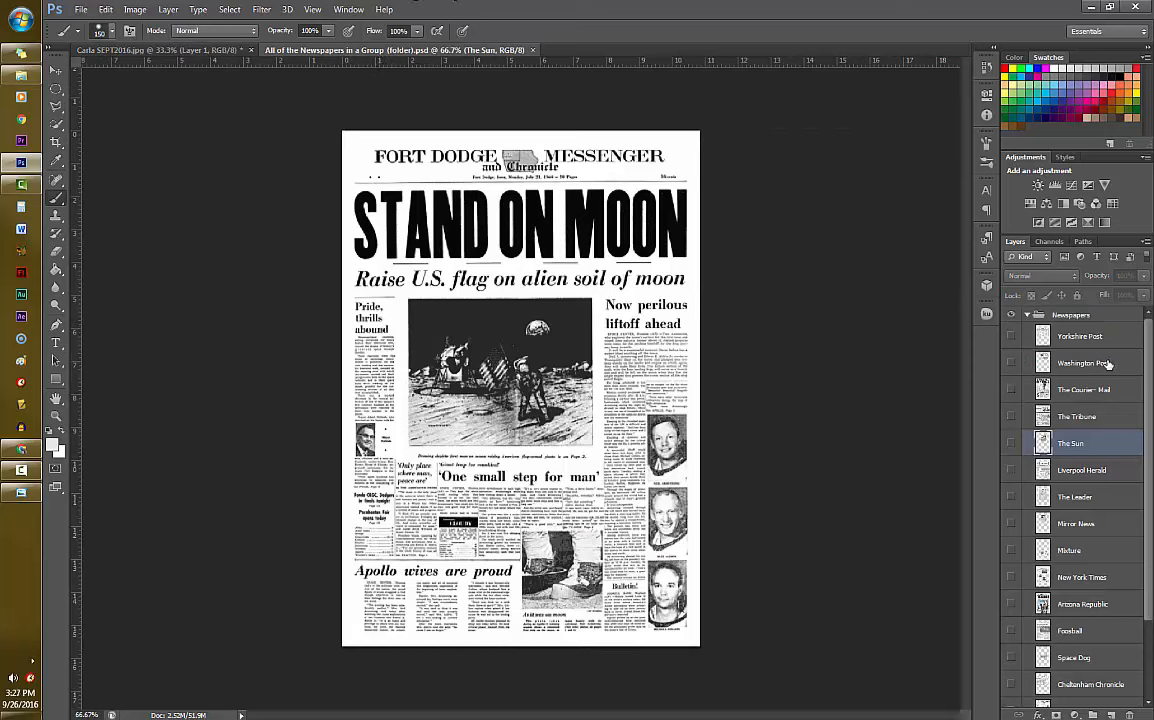
- Preview the Stand on Moon, Glenn in Orbit and Atlanta Constitution layers by toggling their visibility, and select the Newspapers group
{"action": "scroll", "coordinate": [1036, 325], "scroll_direction": "down", "scroll_amount": 2}
{"action": "scroll", "coordinate": [1075, 500], "scroll_direction": "down", "scroll_amount": 1}
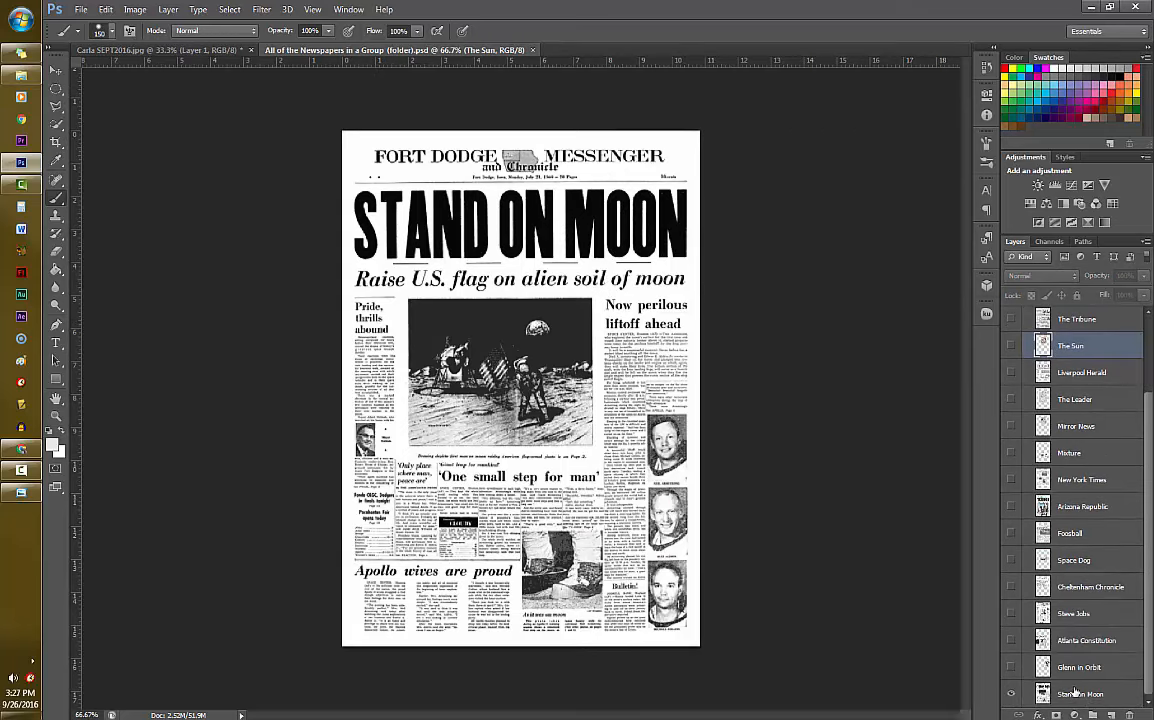
{"action": "left_click", "coordinate": [1011, 695]}
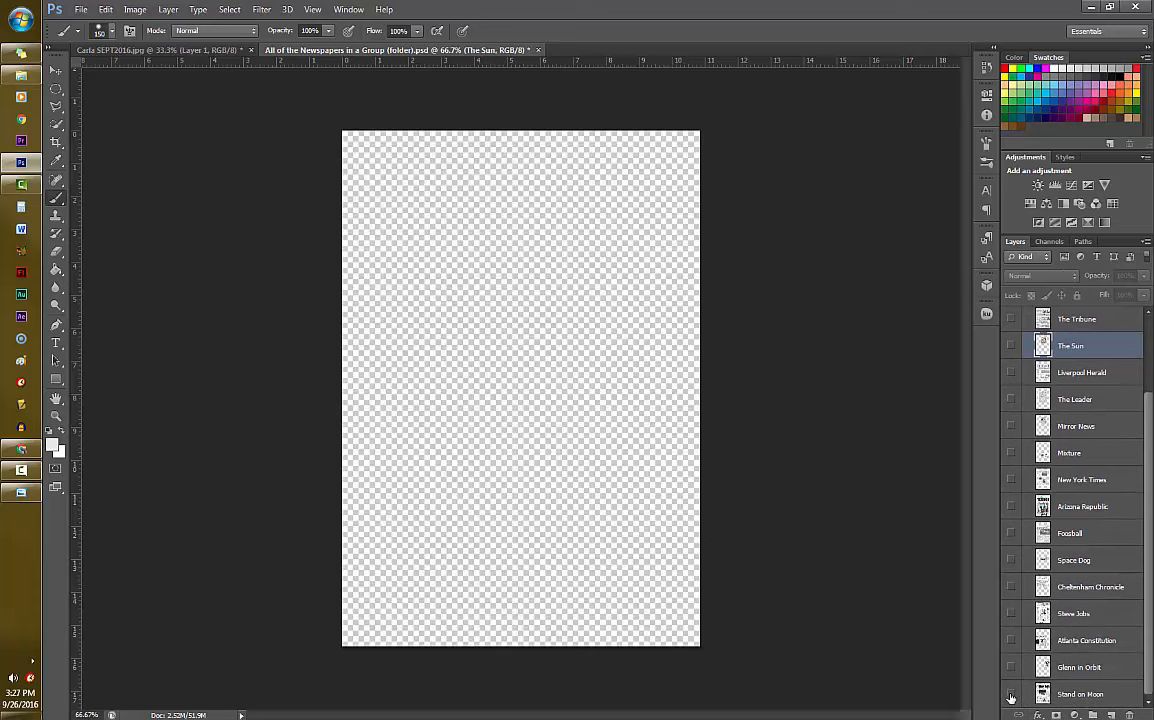
{"action": "left_click", "coordinate": [1011, 695]}
{"action": "left_click", "coordinate": [1011, 667]}
{"action": "left_click", "coordinate": [1011, 668]}
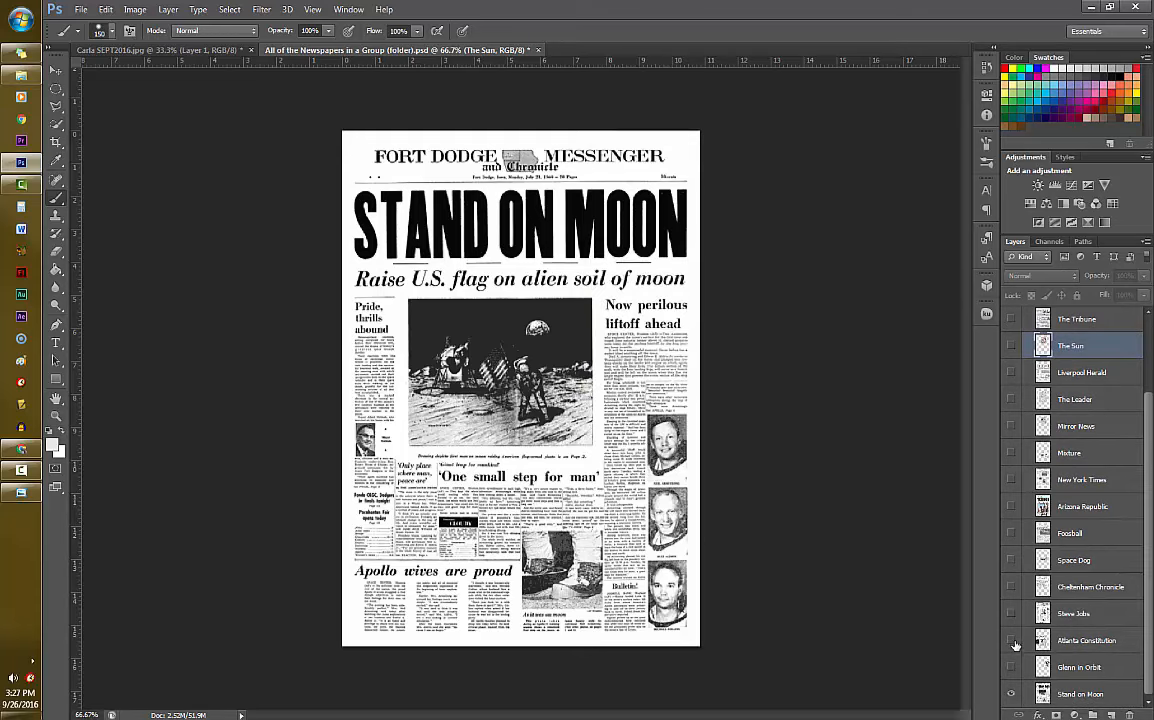
{"action": "left_click", "coordinate": [1012, 639]}
{"action": "left_click", "coordinate": [1011, 641]}
{"action": "scroll", "coordinate": [1041, 414], "scroll_direction": "up", "scroll_amount": 4}
{"action": "left_click", "coordinate": [1070, 315]}
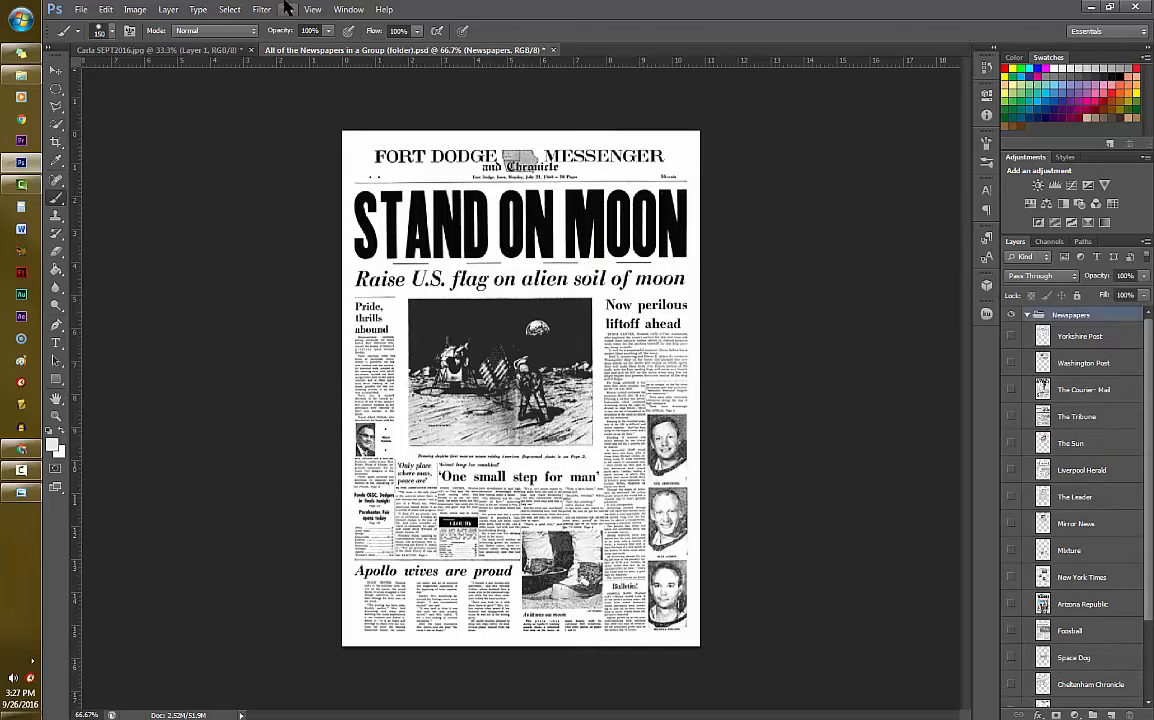
- Switch back to the portrait document and create a new layer group above Layer 1 with the default name Group 1
{"action": "left_click", "coordinate": [150, 51]}
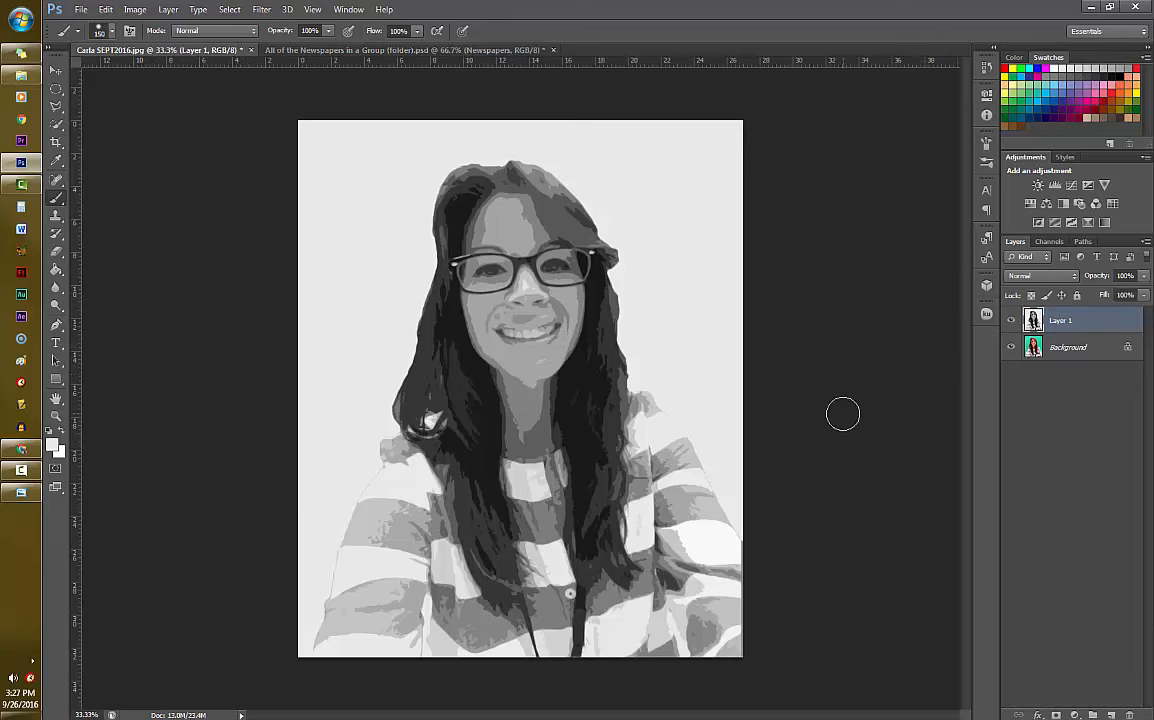
{"action": "left_click", "coordinate": [1052, 412]}
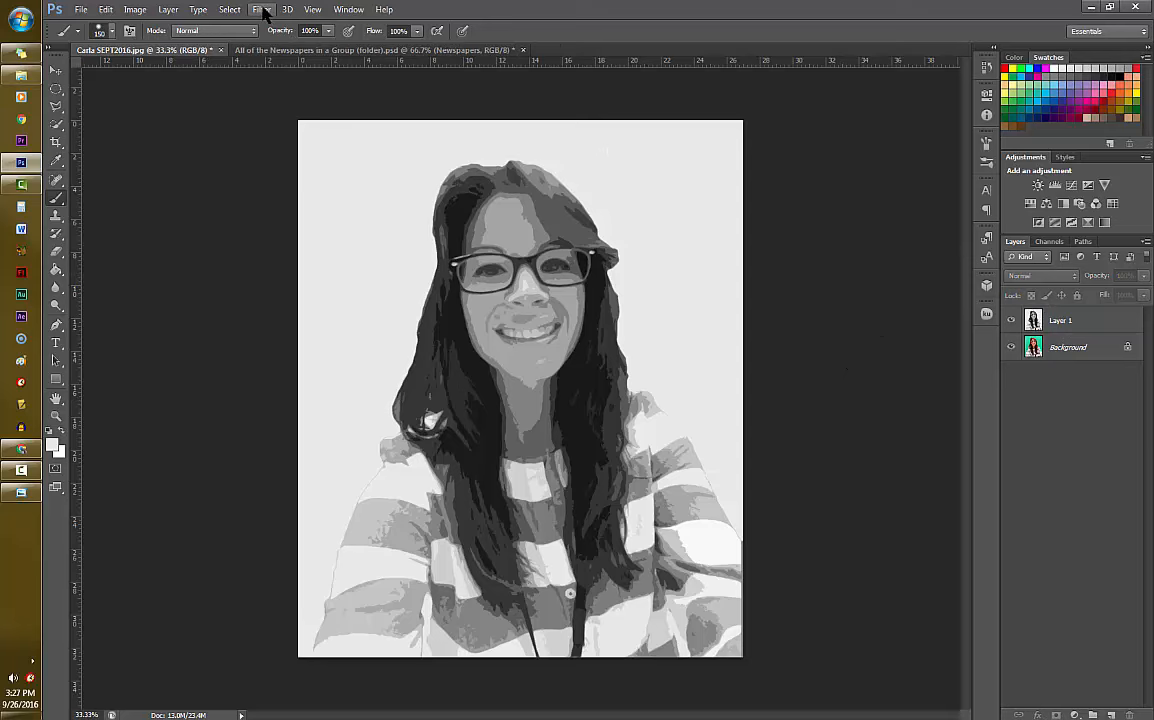
{"action": "left_click", "coordinate": [168, 10]}
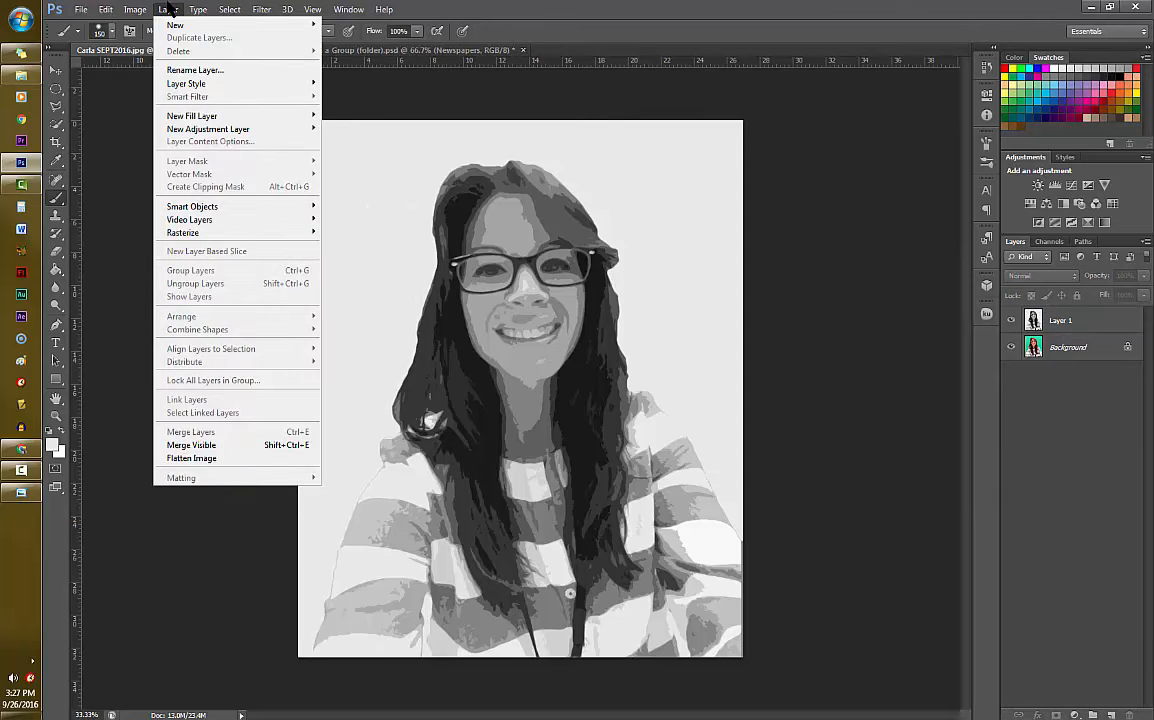
{"action": "mouse_move", "coordinate": [186, 24]}
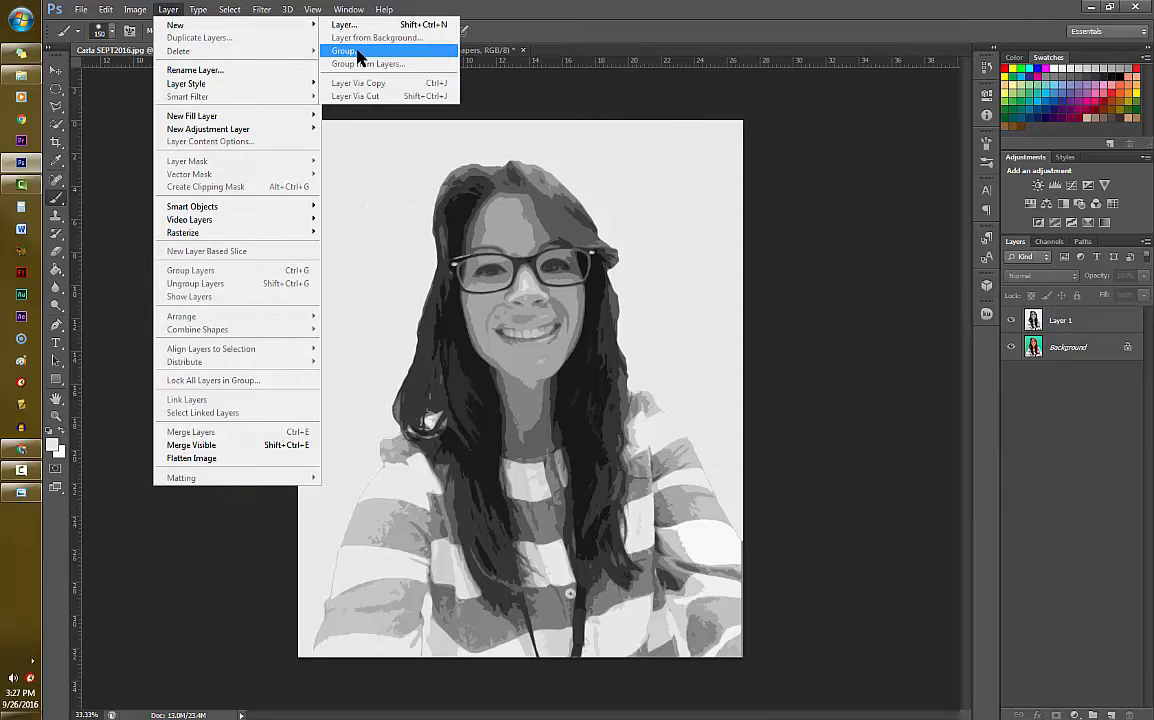
{"action": "left_click", "coordinate": [358, 50]}
{"action": "left_click", "coordinate": [762, 324]}
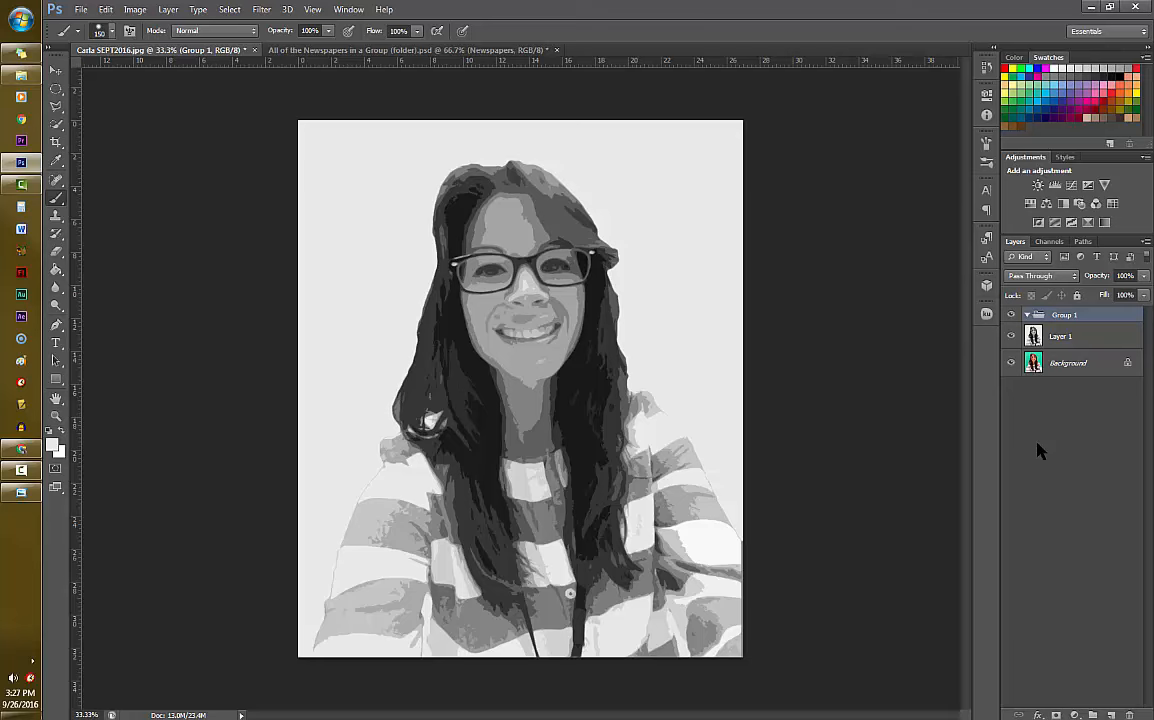
- Duplicate the empty layer group four times
{"action": "key", "text": "ctrl+j"}
{"action": "key", "text": "ctrl+j"}
{"action": "key", "text": "ctrl+j"}
{"action": "key", "text": "ctrl+j"}
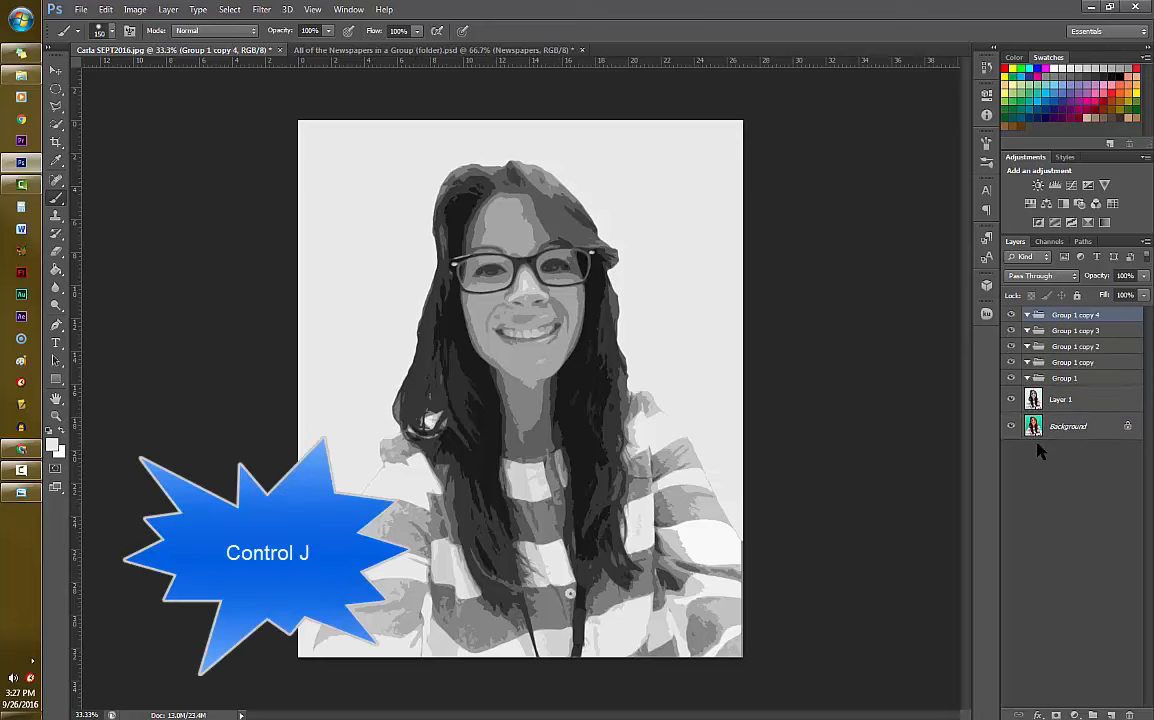
- Rename the layer group Group 1 copy as Group 2
{"action": "right_click", "coordinate": [1076, 364]}
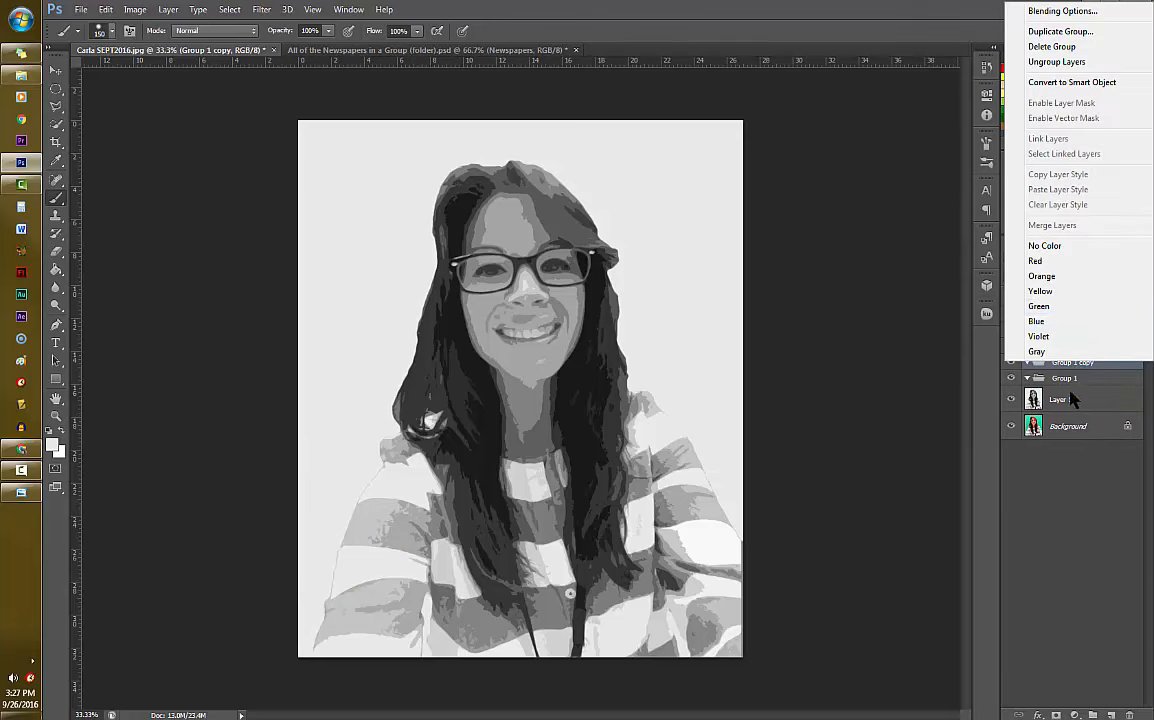
{"action": "double_click", "coordinate": [1077, 370]}
{"action": "type", "text": "Group "}
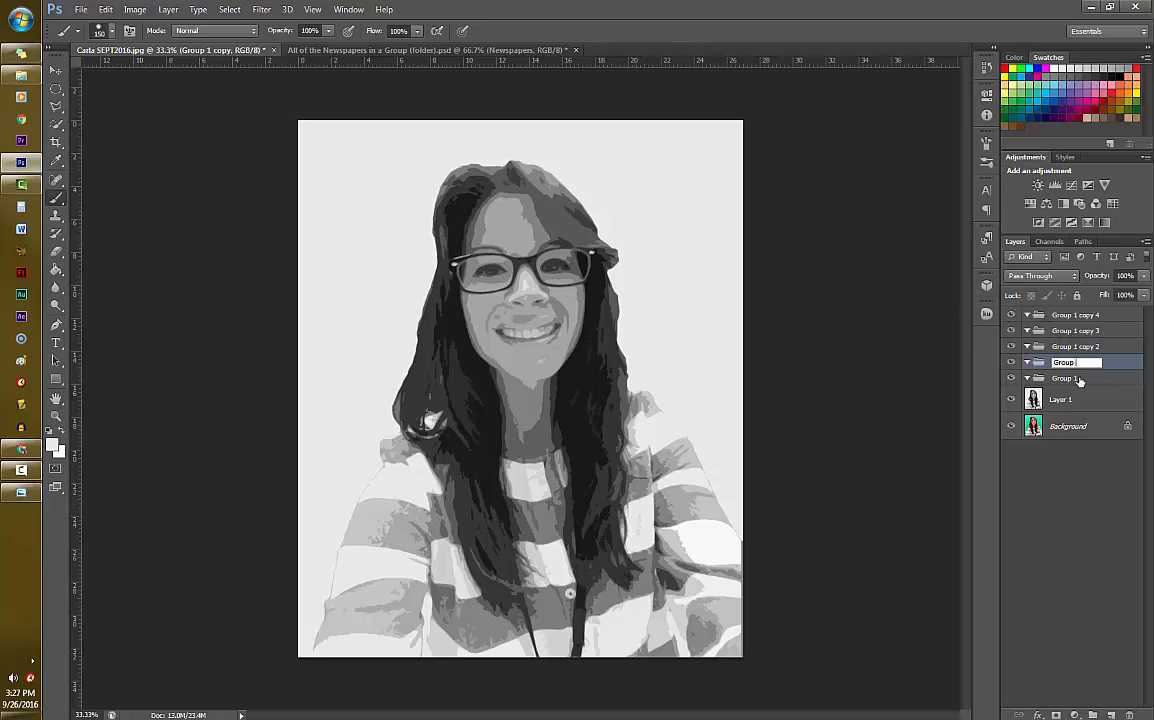
{"action": "type", "text": "2"}
{"action": "key", "text": "Return"}
- Rename the three remaining layer group copies, from bottom to top, as Group 3, Group 4 and Group 5, and deselect all layers
{"action": "left_click", "coordinate": [1087, 347]}
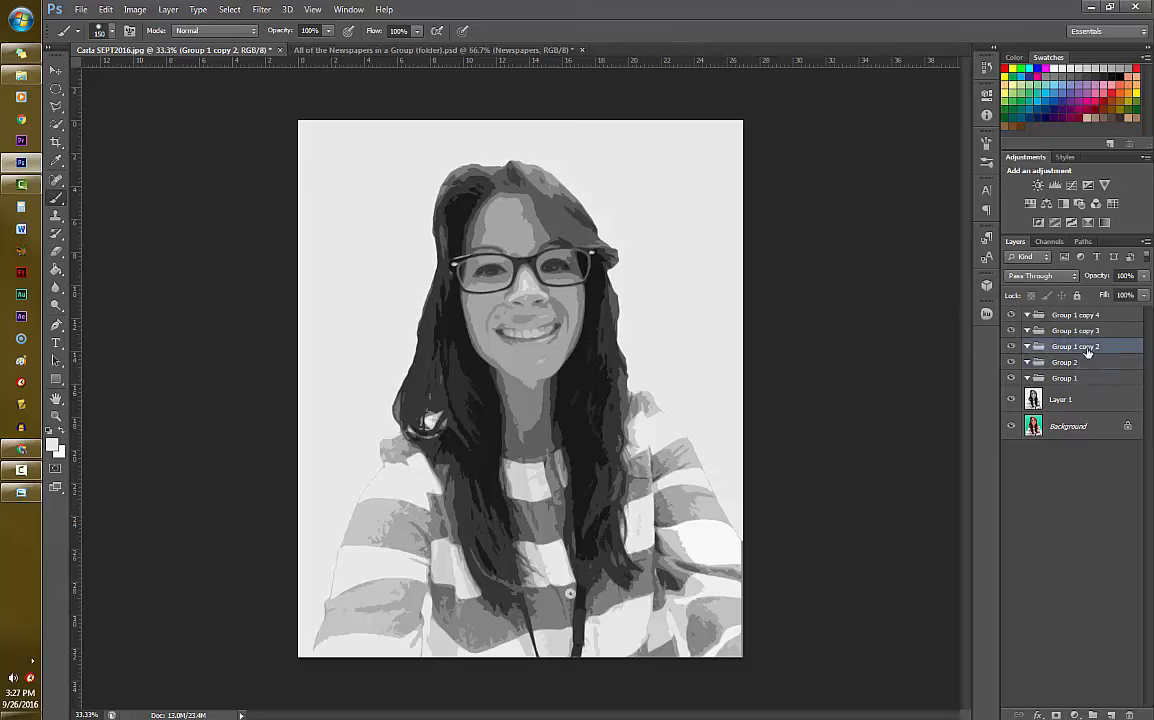
{"action": "double_click", "coordinate": [1087, 347]}
{"action": "type", "text": "Group 3"}
{"action": "key", "text": "Return"}
{"action": "double_click", "coordinate": [1085, 331]}
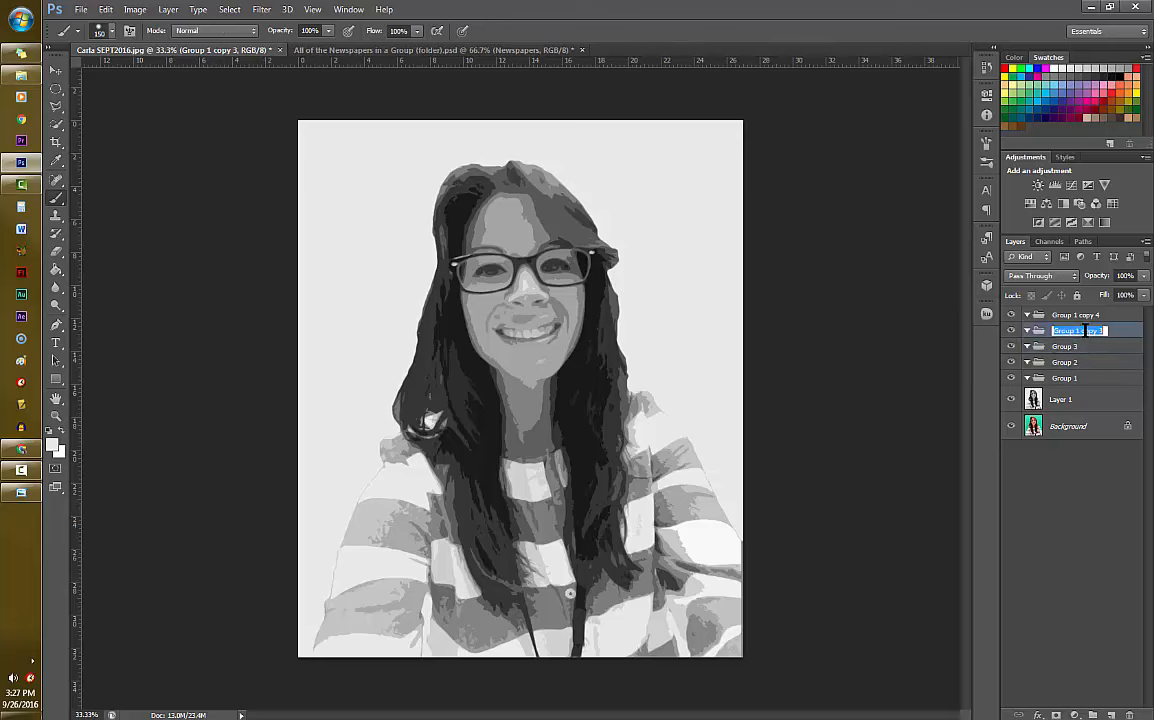
{"action": "type", "text": "Group 4"}
{"action": "key", "text": "Return"}
{"action": "double_click", "coordinate": [1088, 316]}
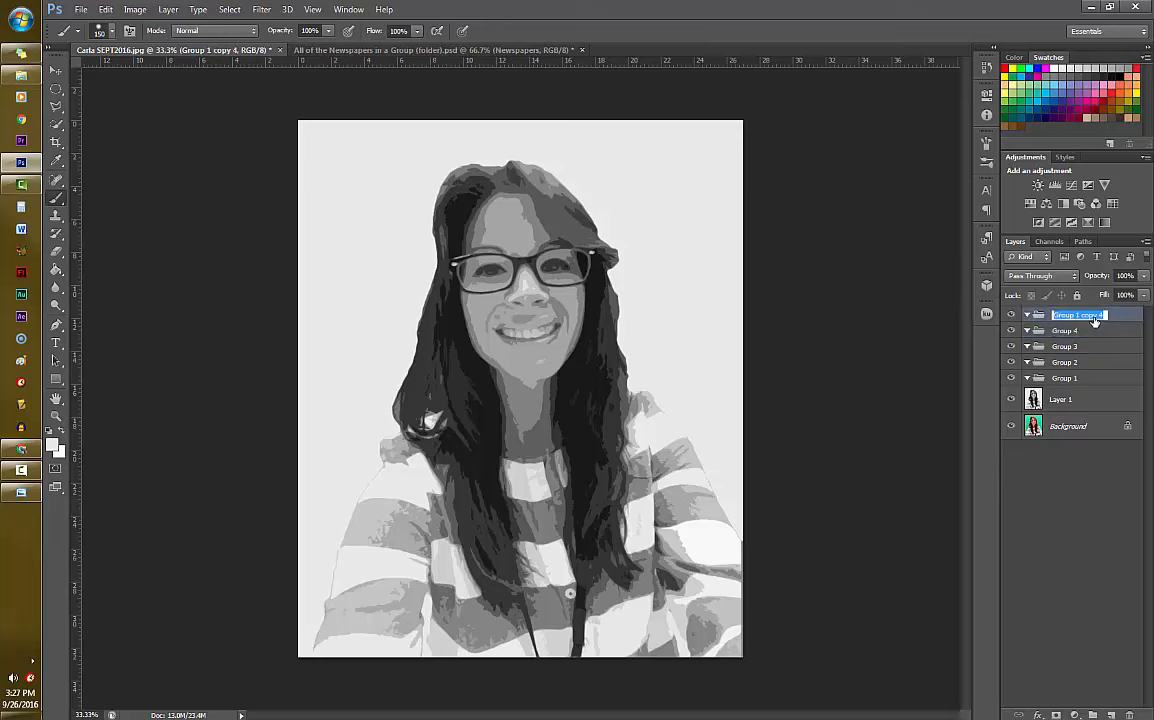
{"action": "type", "text": "Group 5"}
{"action": "key", "text": "Return"}
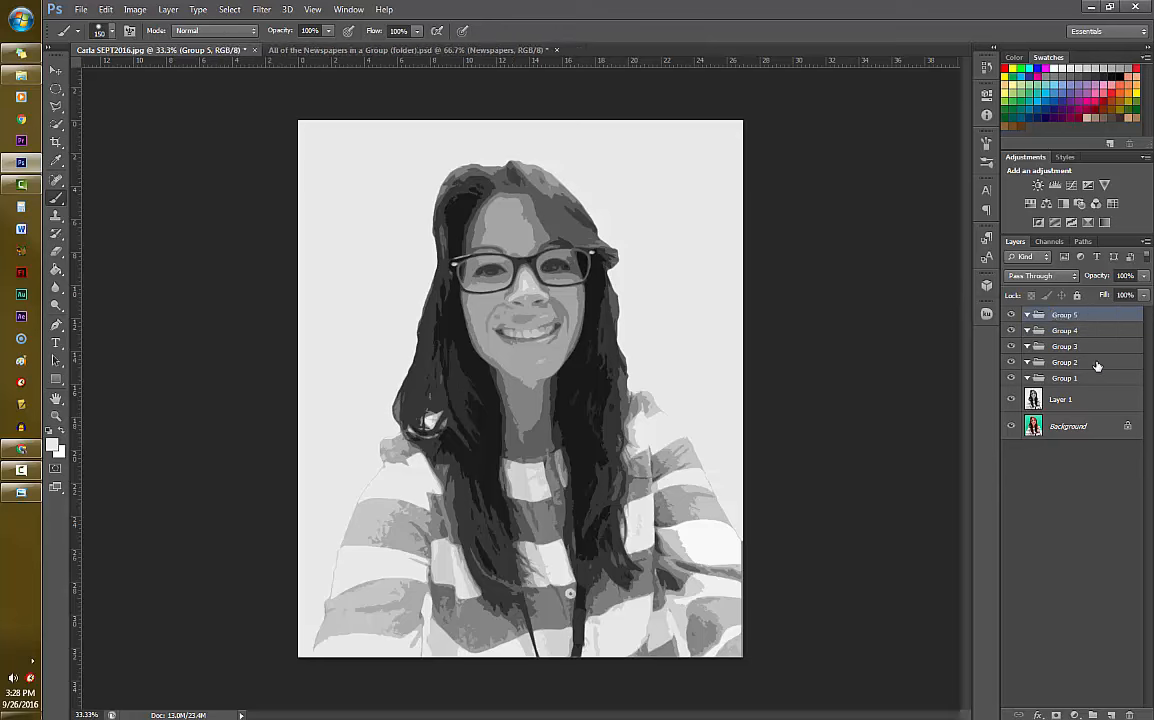
{"action": "left_click", "coordinate": [1078, 513]}
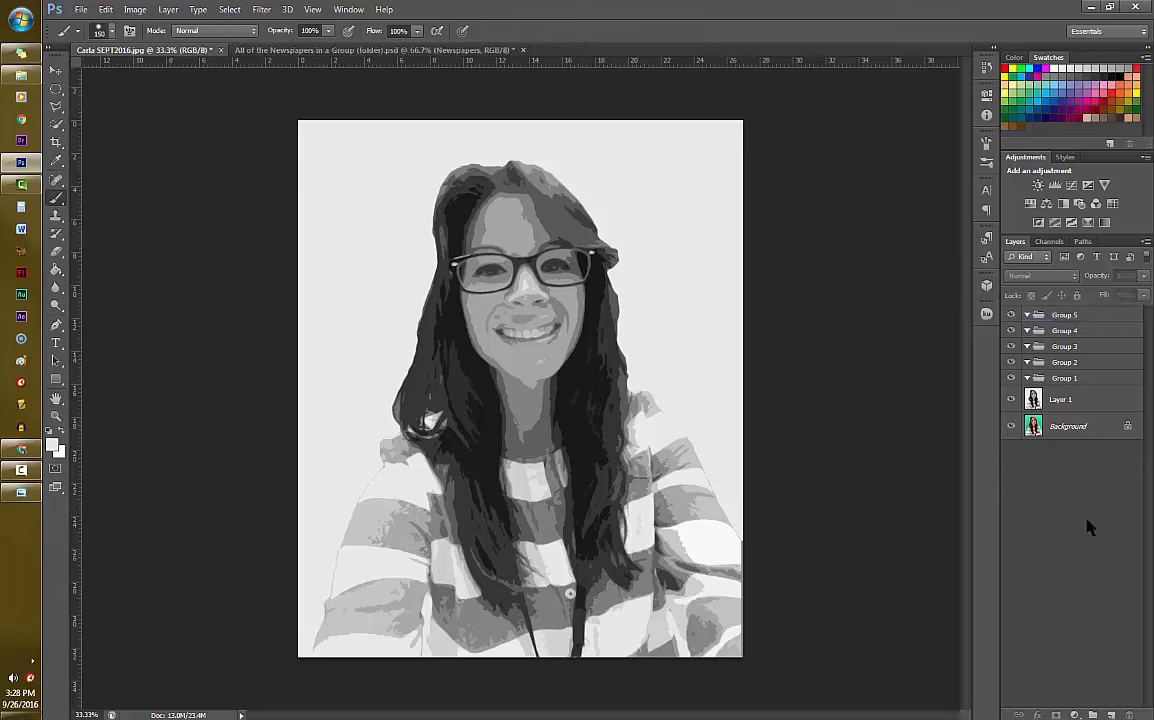
- Select the portrait's lightest tones with the Magic Wand tool and add them as a layer mask on Group 1
{"action": "left_click", "coordinate": [1075, 386]}
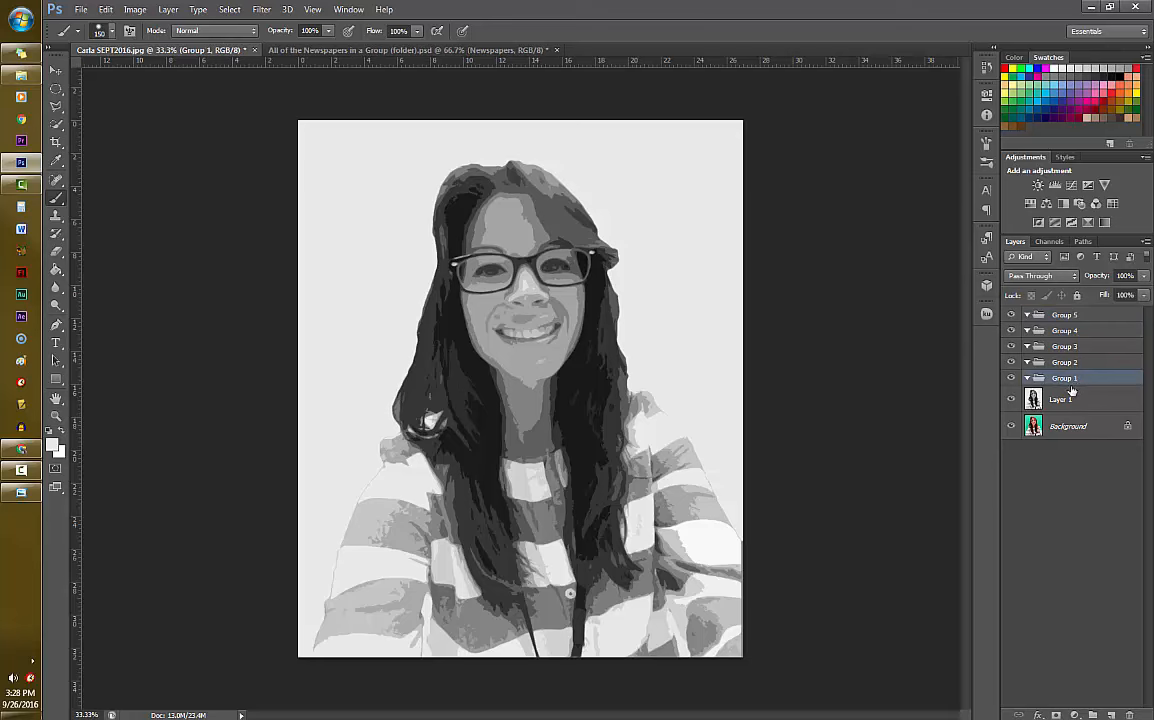
{"action": "left_click", "coordinate": [57, 124]}
{"action": "right_click", "coordinate": [57, 124]}
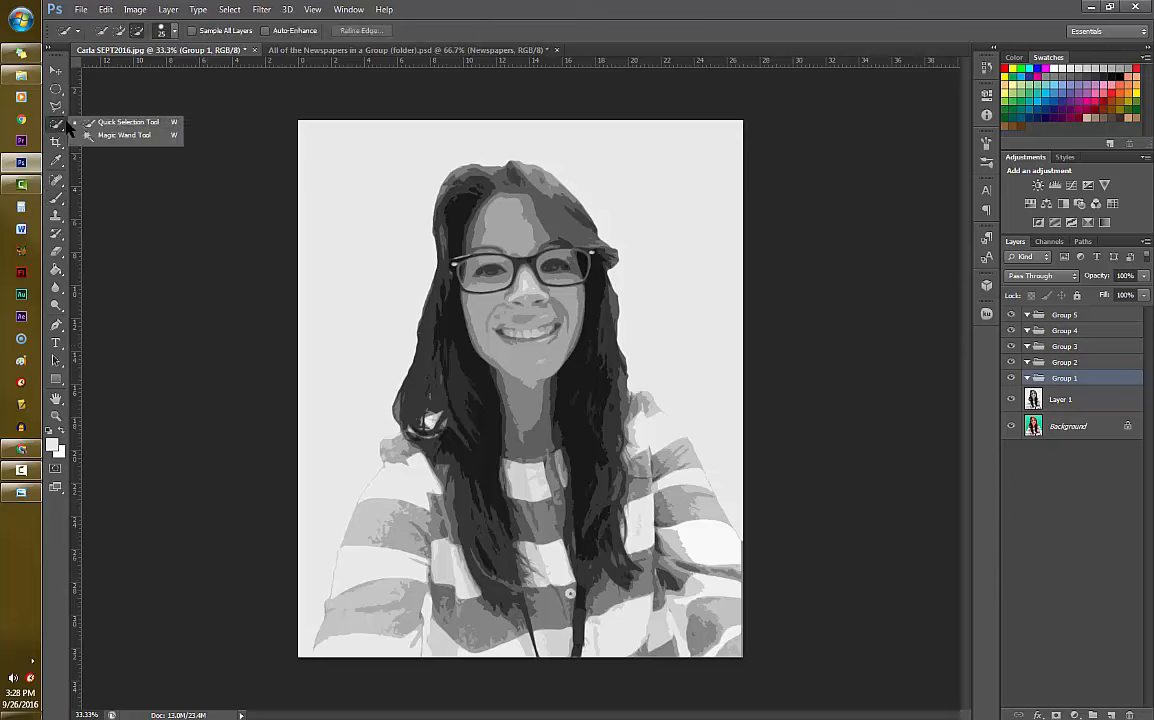
{"action": "left_click", "coordinate": [95, 134]}
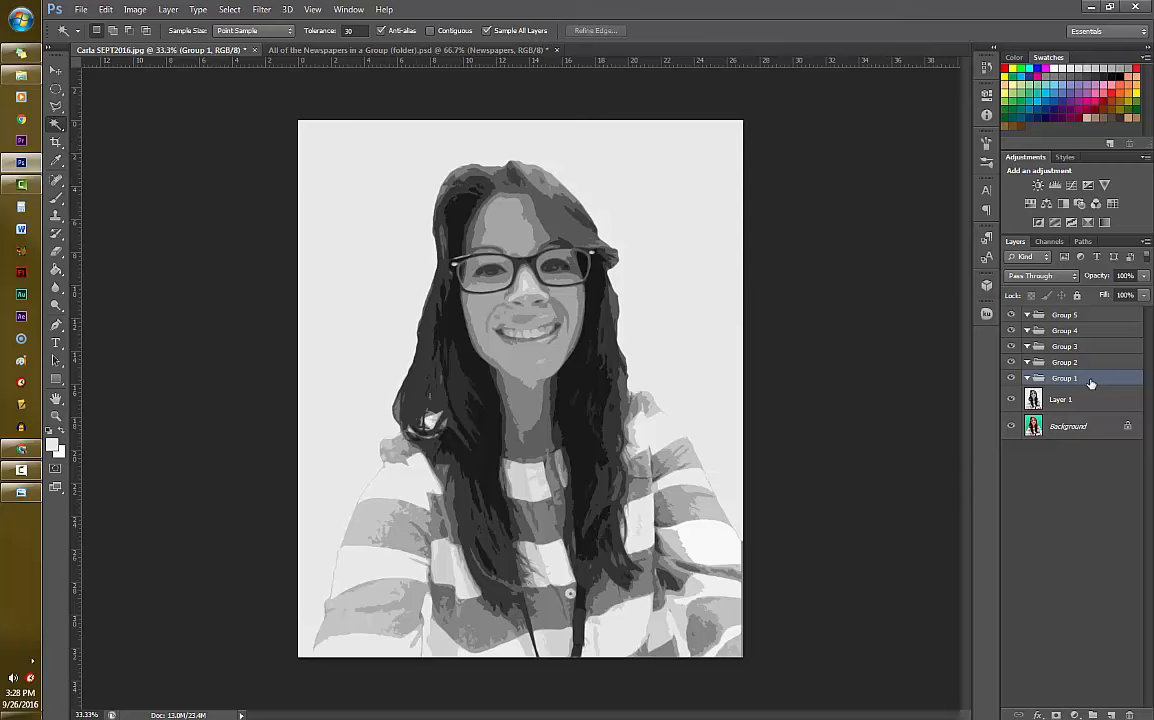
{"action": "left_click", "coordinate": [409, 492]}
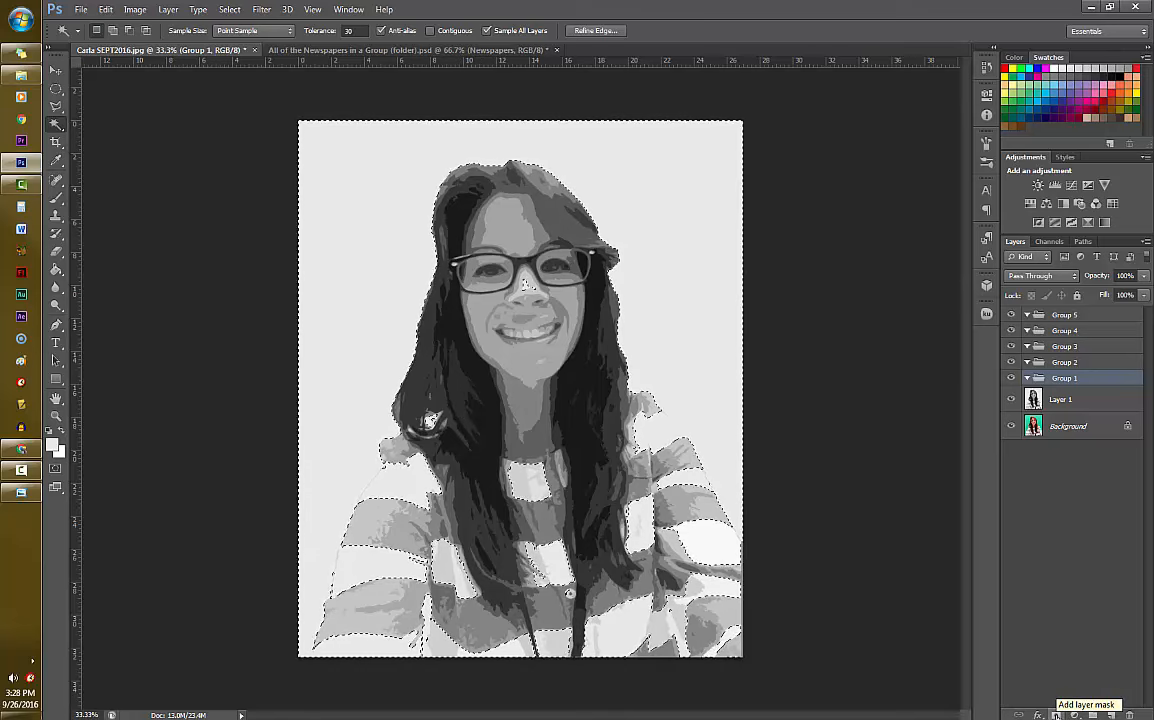
{"action": "left_click", "coordinate": [1056, 714]}
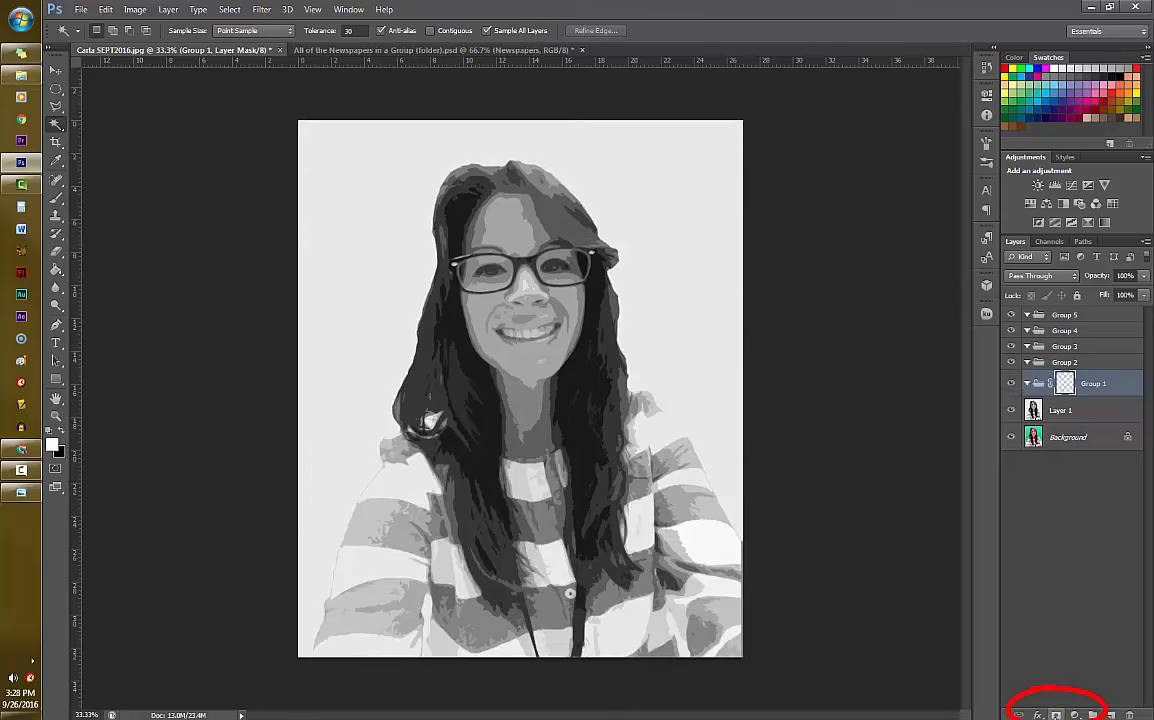
{"action": "left_click", "coordinate": [1099, 365]}
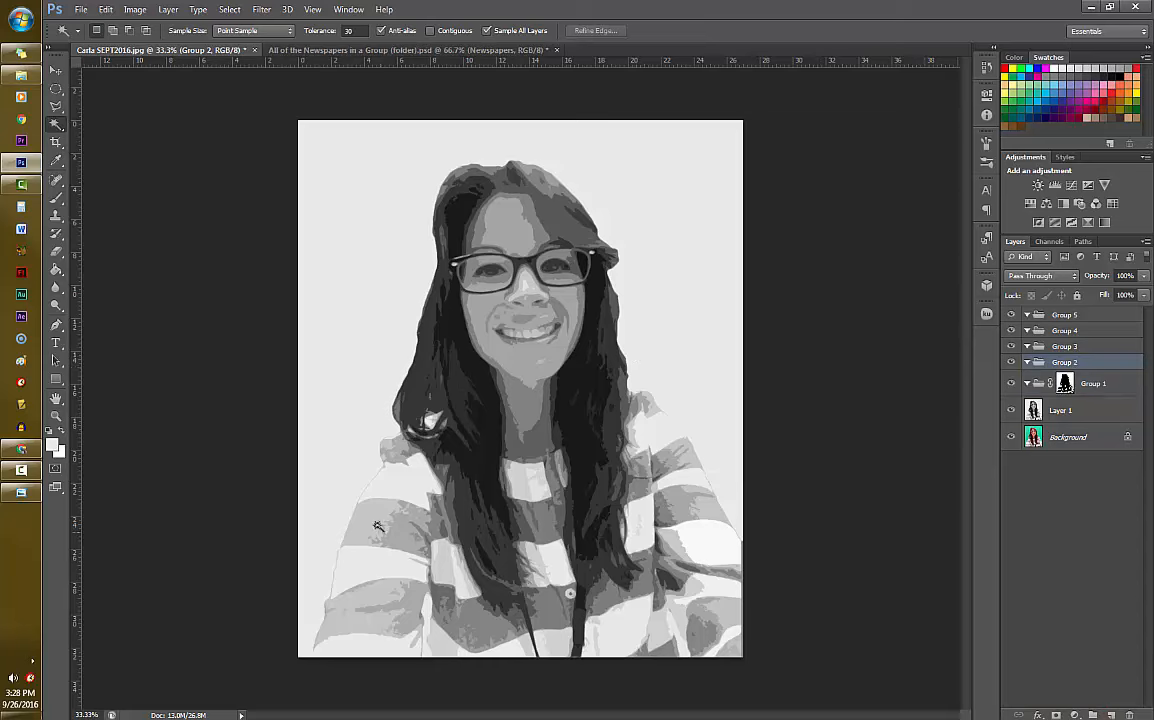
{"action": "left_click", "coordinate": [523, 358]}
{"action": "left_click", "coordinate": [1056, 715]}
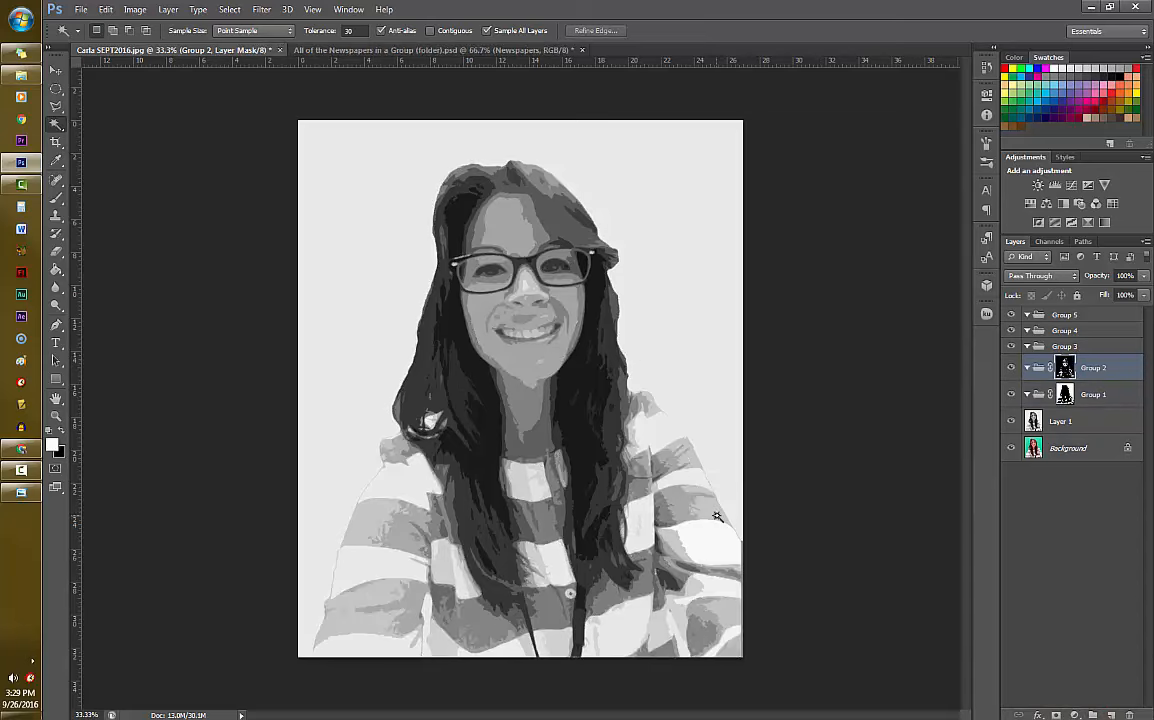
{"action": "left_click", "coordinate": [717, 516]}
{"action": "left_click", "coordinate": [535, 216]}
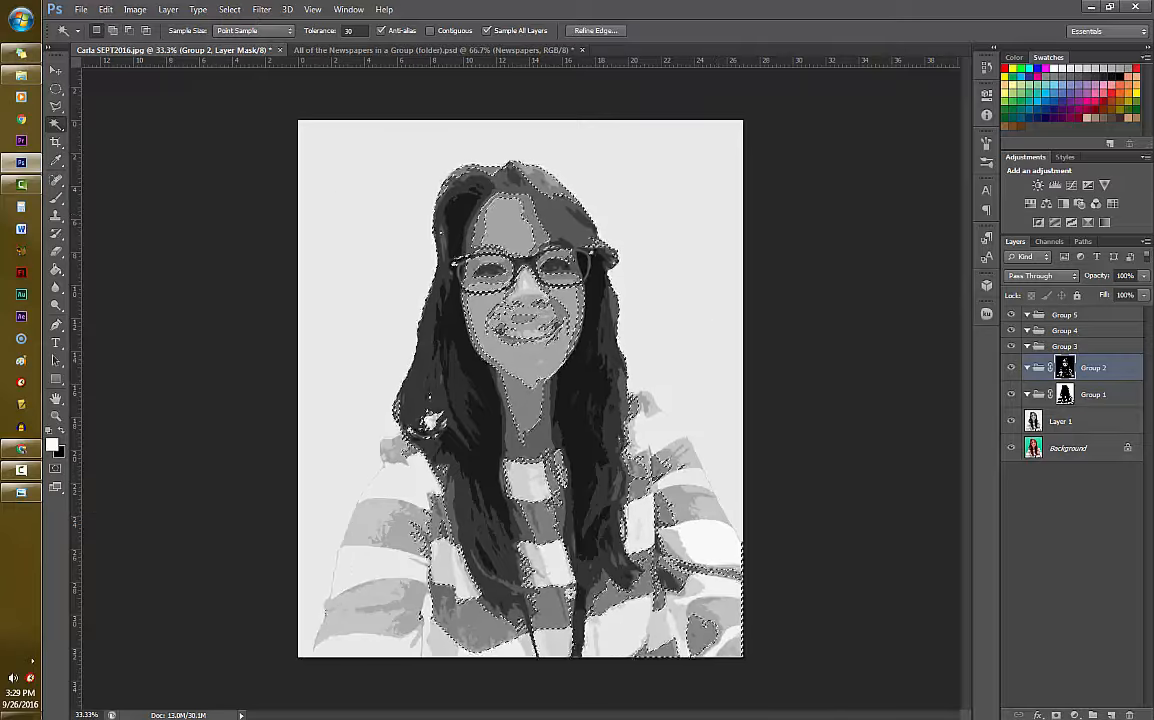
{"action": "key", "text": "ctrl+d"}
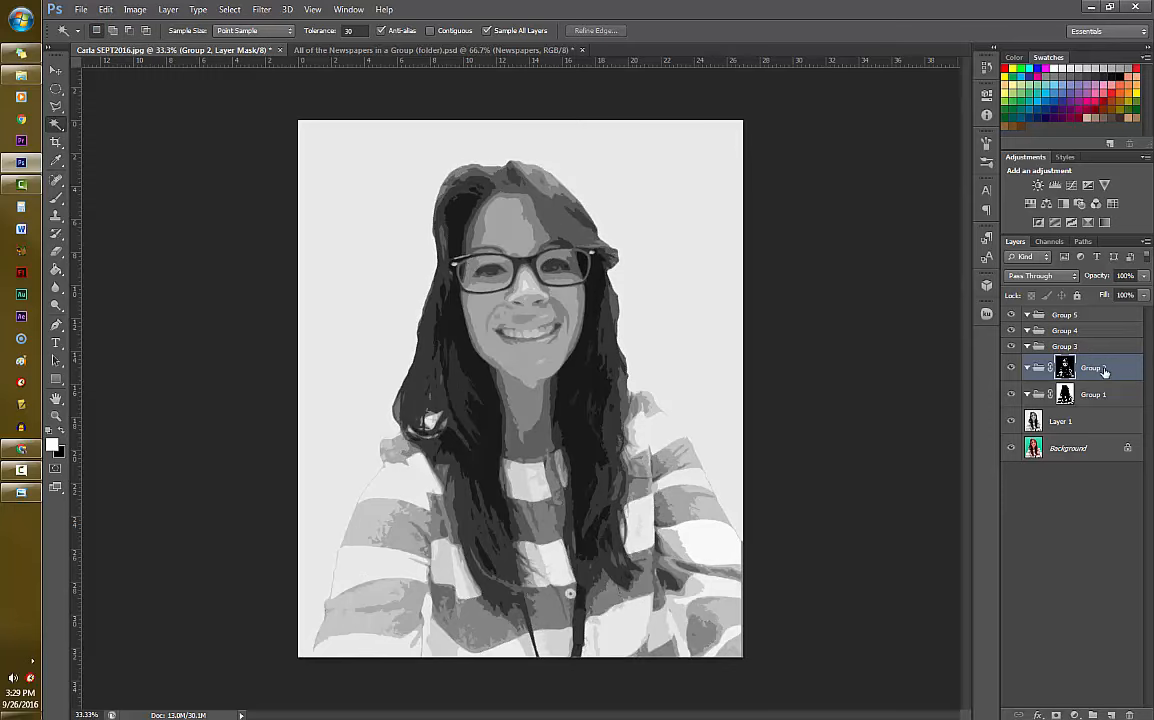
{"action": "right_click", "coordinate": [1064, 367]}
{"action": "left_click", "coordinate": [1071, 396]}
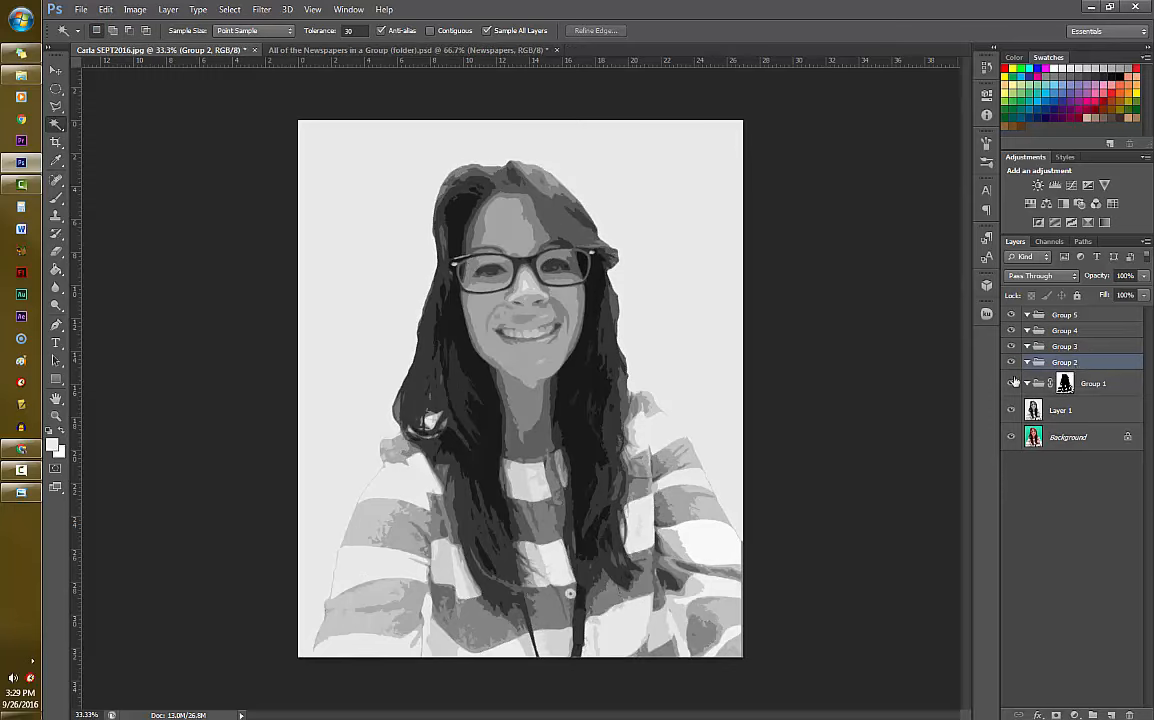
- Mask Group 2 with a Magic Wand selection of the face's light gray tone, and Group 3 with the mid-gray shadow tone
{"action": "left_click", "coordinate": [517, 355]}
{"action": "left_click", "coordinate": [1056, 715]}
{"action": "left_click", "coordinate": [1087, 347]}
{"action": "left_click", "coordinate": [531, 211]}
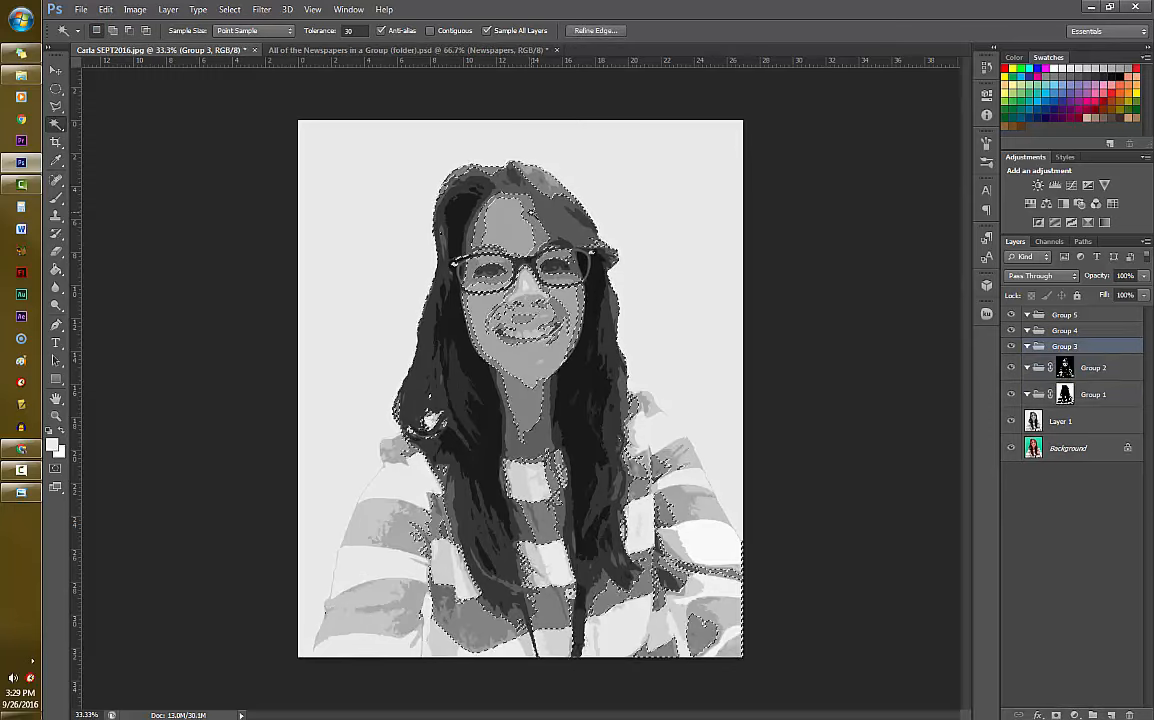
{"action": "left_click", "coordinate": [1056, 715]}
- Mask Group 4 with a Magic Wand selection of the dark gray tone, and Group 5 with the darkest hair tone
{"action": "left_click", "coordinate": [1085, 331]}
{"action": "left_click", "coordinate": [590, 345]}
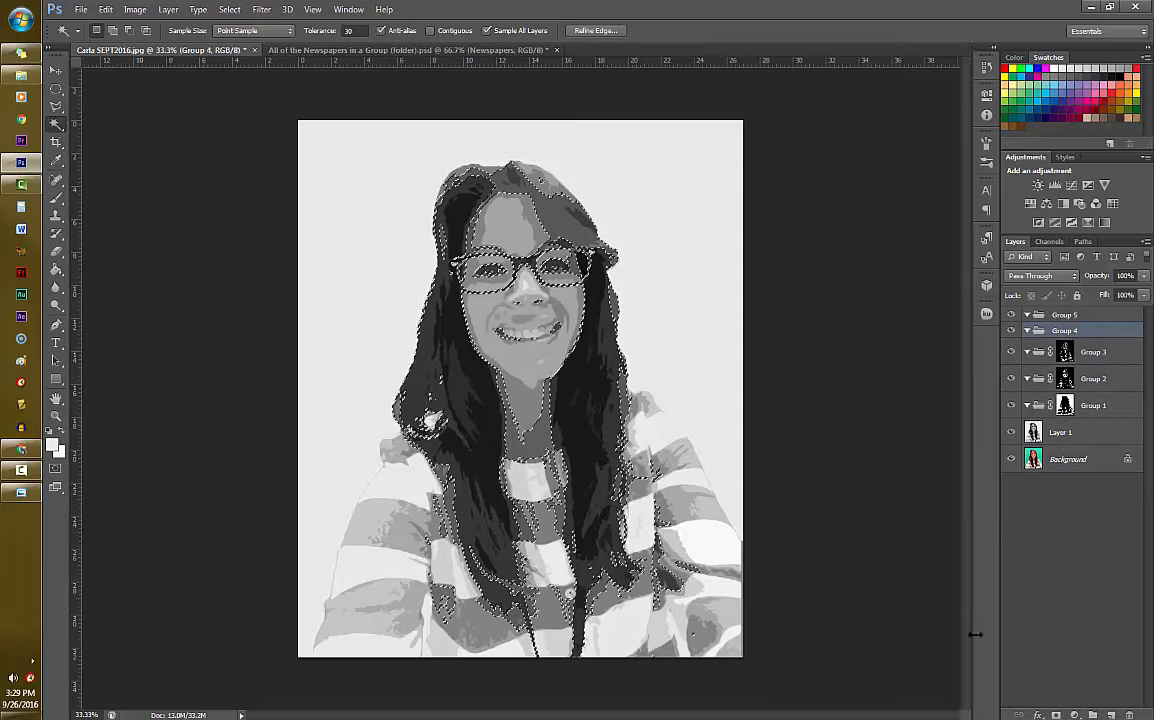
{"action": "left_click", "coordinate": [1056, 715]}
{"action": "left_click", "coordinate": [1085, 315]}
{"action": "left_click", "coordinate": [665, 484]}
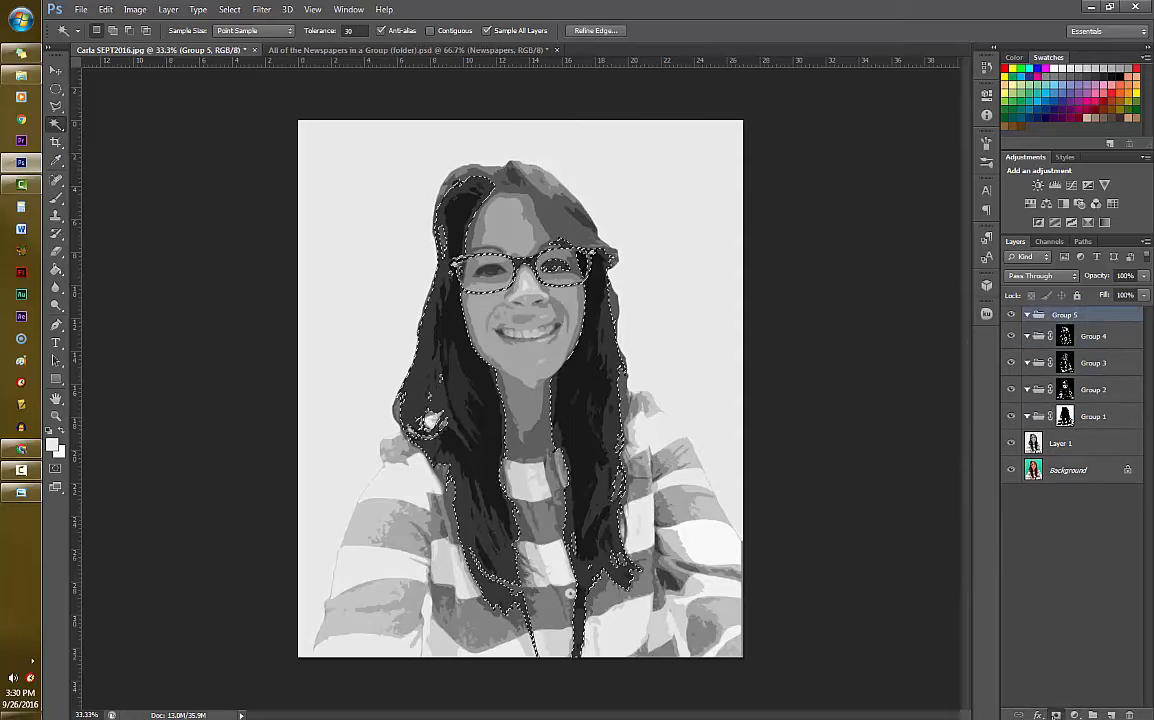
{"action": "left_click", "coordinate": [1056, 715]}
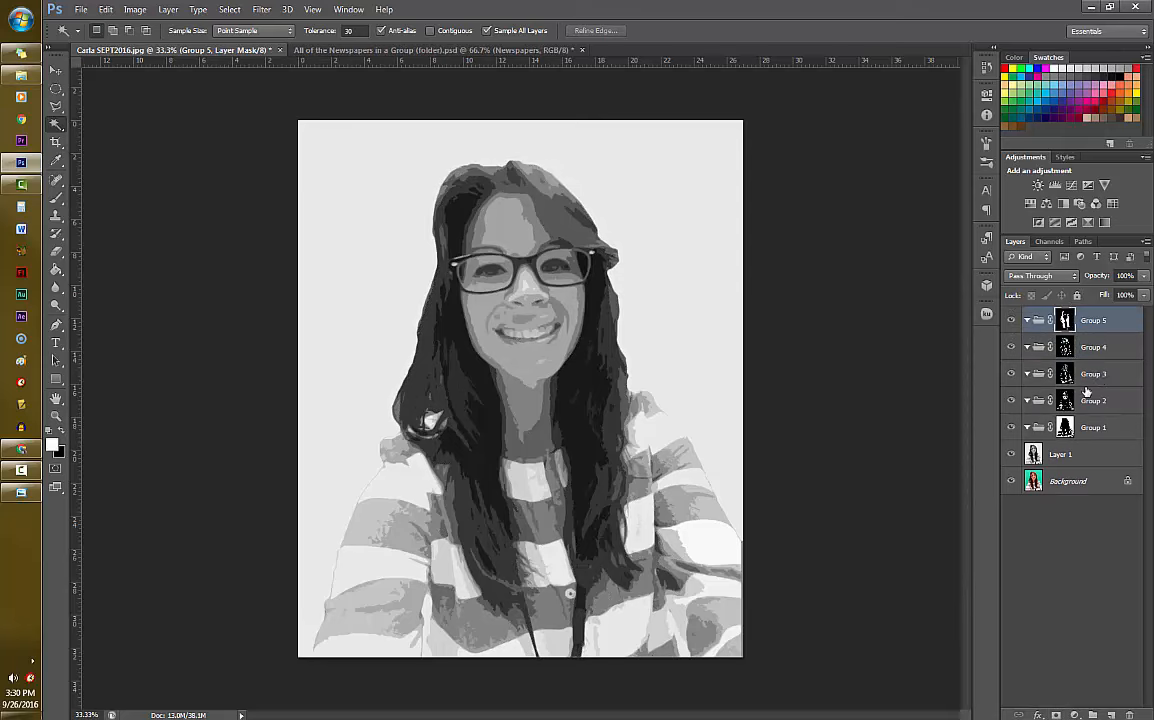
- Float the newspapers document in its own window and place it beside the visible part of the portrait
{"action": "left_click", "coordinate": [366, 54]}
{"action": "left_click_drag", "start_coordinate": [363, 56], "coordinate": [430, 126]}
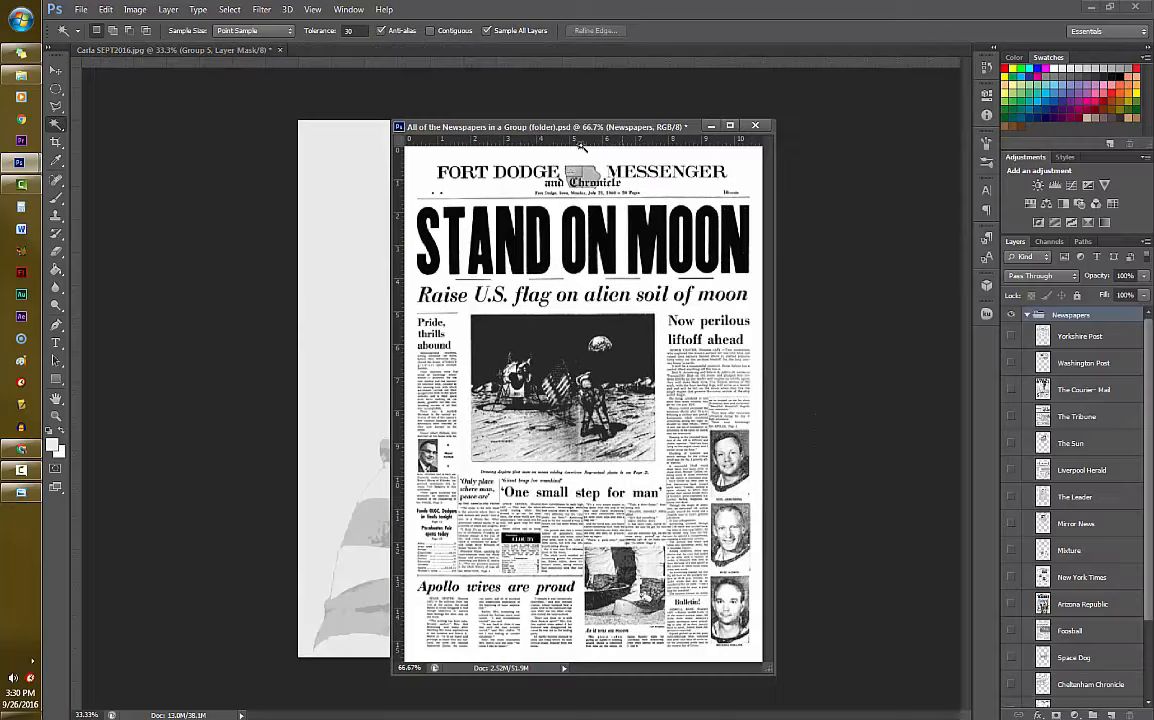
{"action": "left_click_drag", "start_coordinate": [510, 126], "coordinate": [690, 117]}
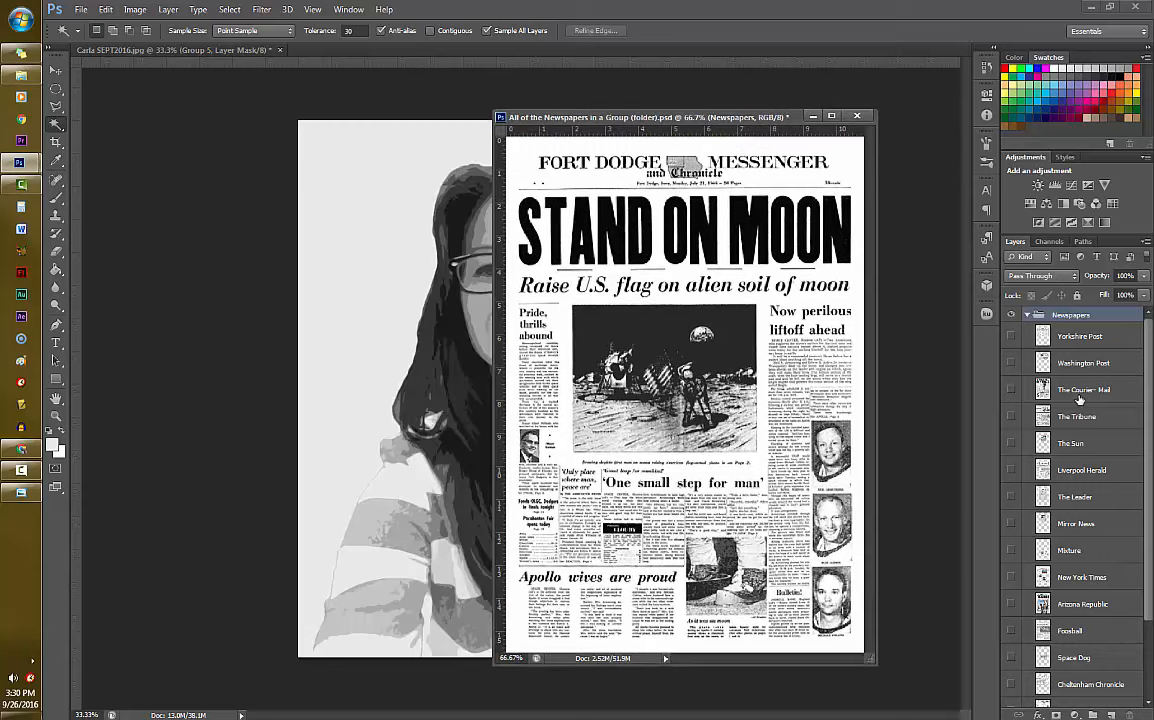
- Show the Liverpool Herald layer, copy it into the portrait document, and place the copy inside Group 1 with the newspapers window minimized
{"action": "left_click", "coordinate": [1011, 470]}
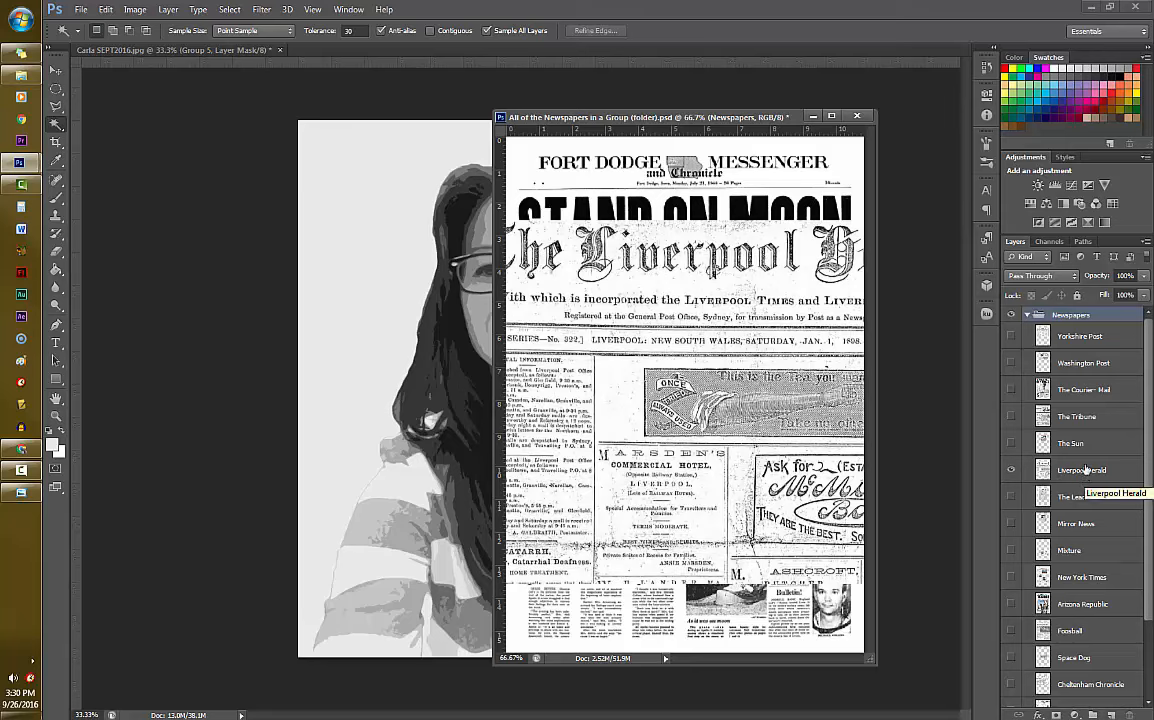
{"action": "left_click", "coordinate": [1080, 475]}
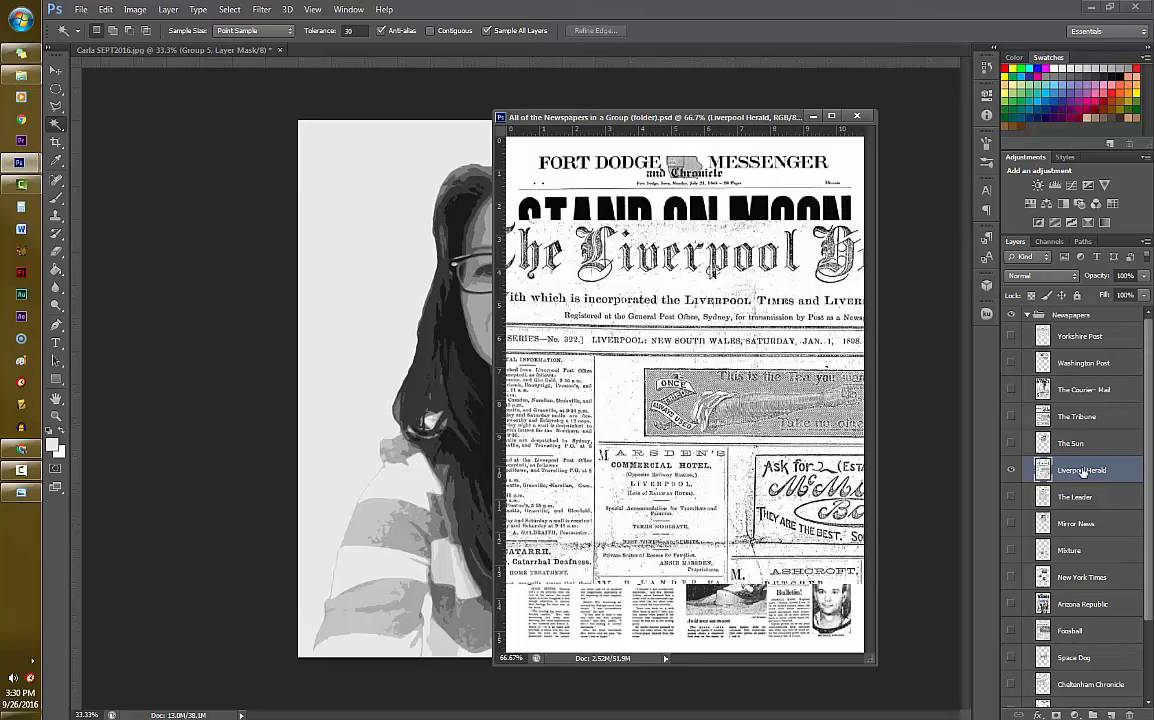
{"action": "left_click_drag", "start_coordinate": [1080, 473], "coordinate": [278, 309]}
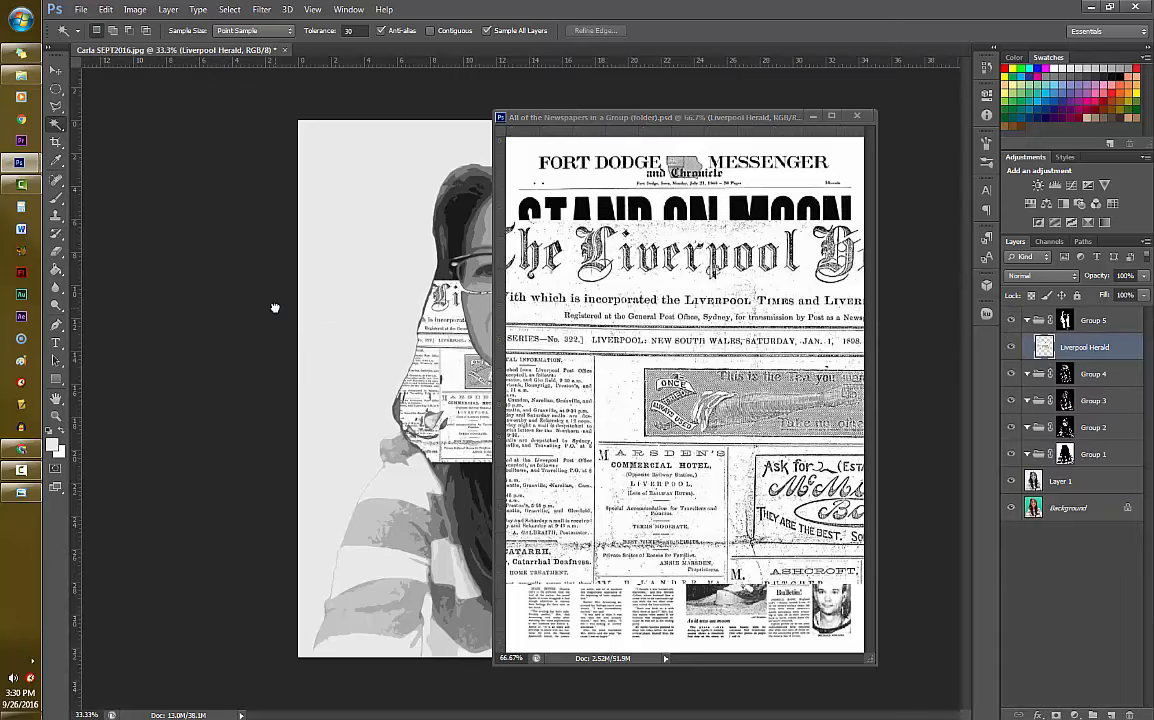
{"action": "left_click", "coordinate": [813, 117]}
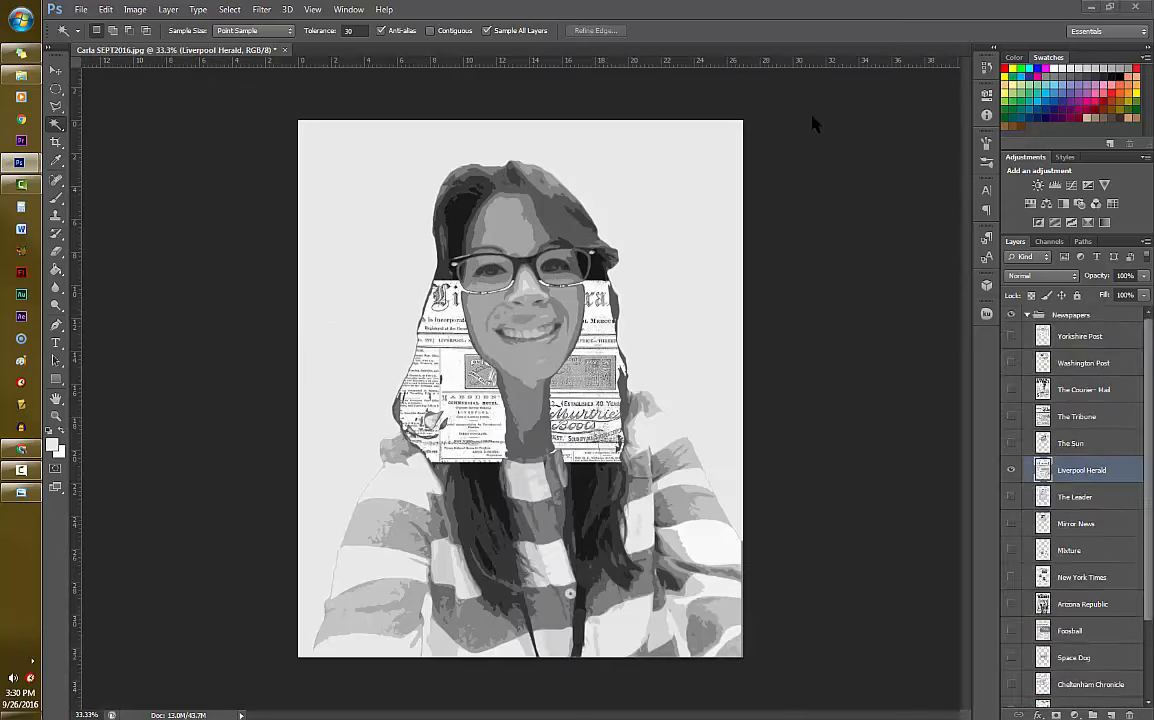
{"action": "left_click_drag", "start_coordinate": [1101, 347], "coordinate": [1117, 456]}
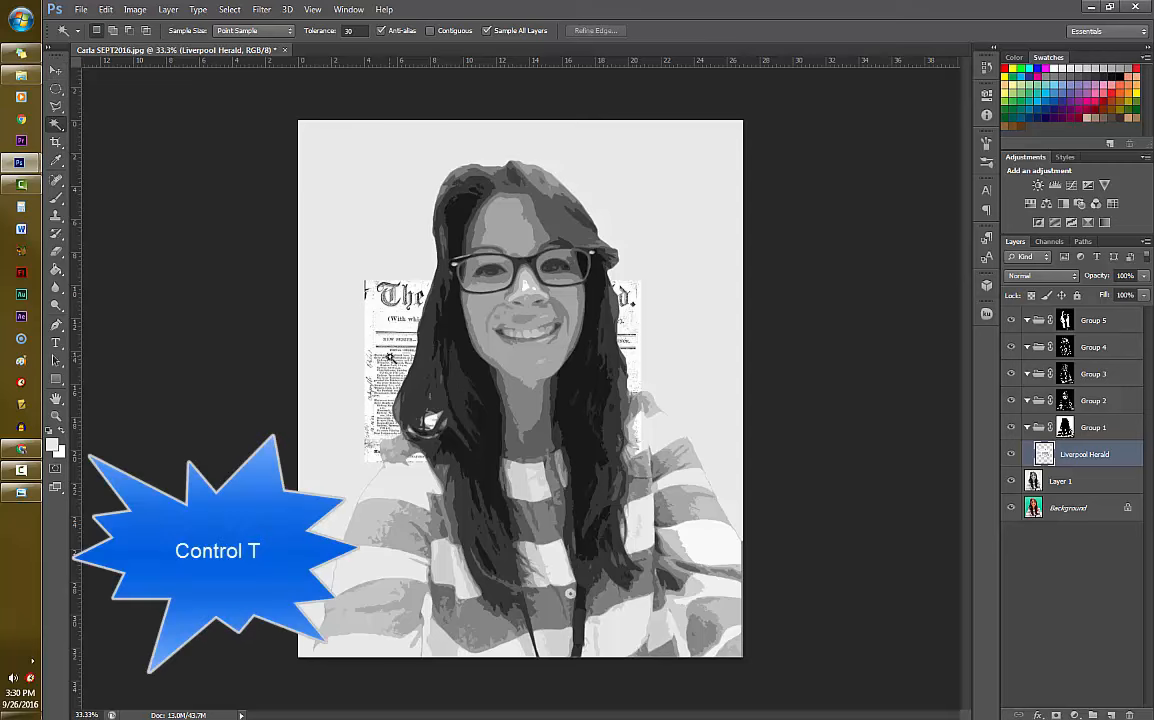
- Free-transform the Liverpool Herald layer to sit in the canvas's upper-left corner, scaled to about 164% so it spans the full width
{"action": "key", "text": "ctrl+t"}
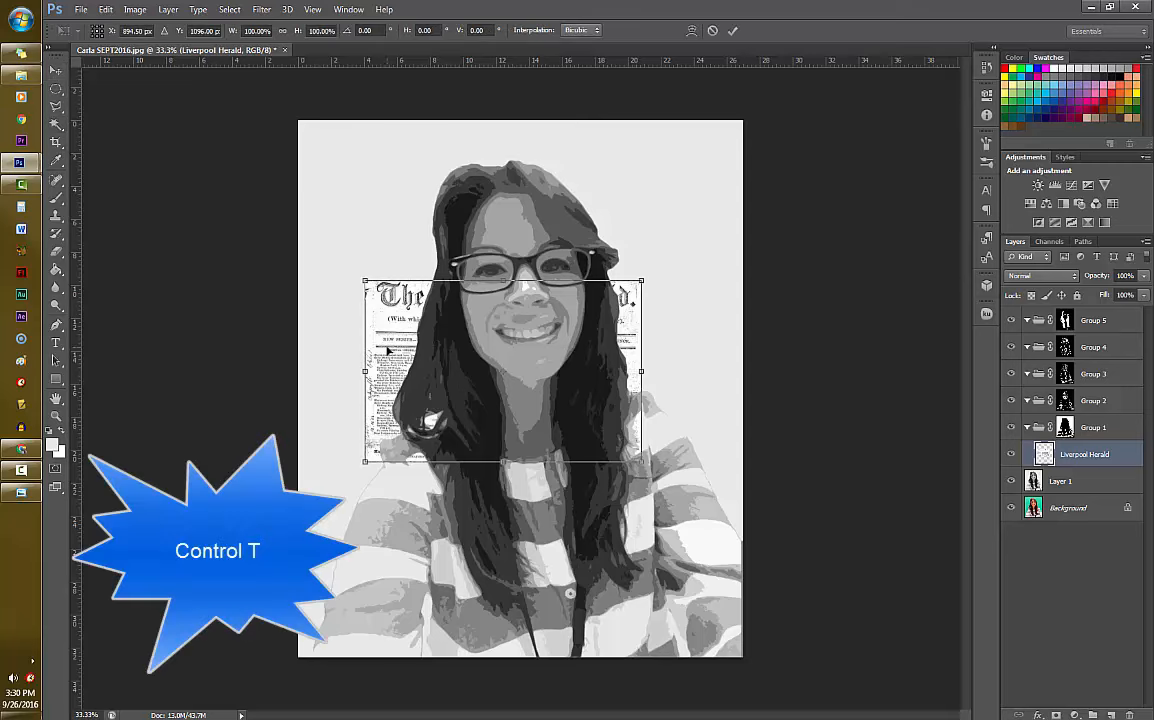
{"action": "left_click_drag", "start_coordinate": [389, 352], "coordinate": [325, 198]}
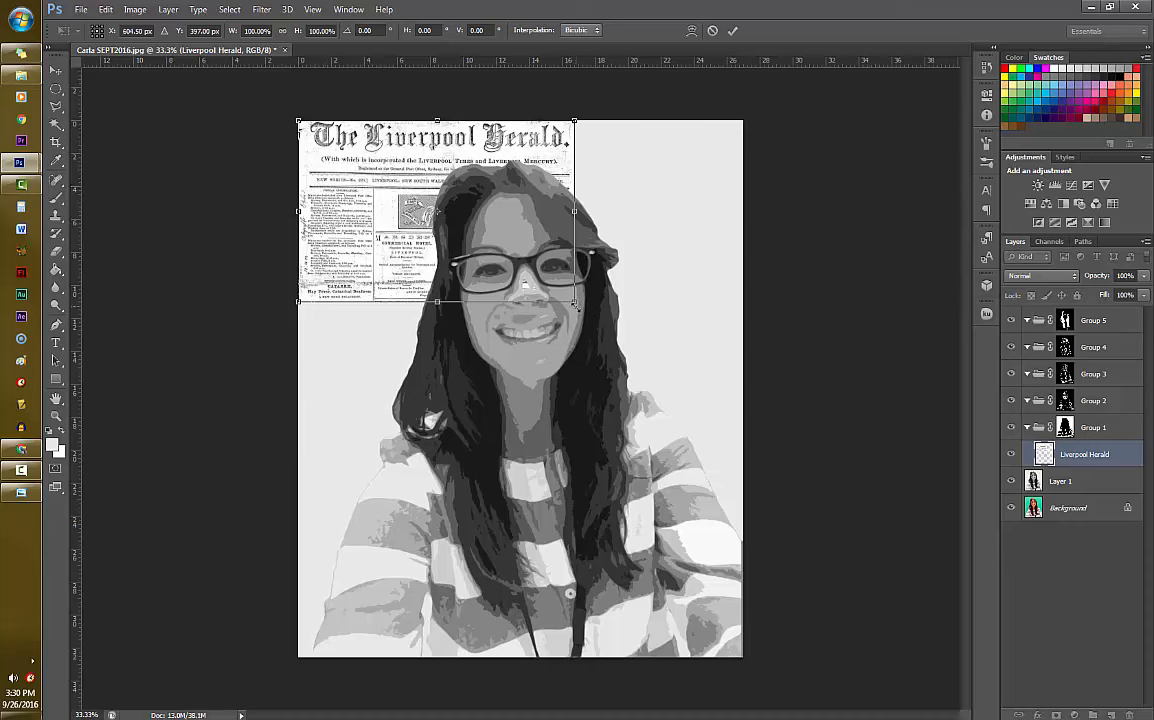
{"action": "left_click_drag", "start_coordinate": [573, 300], "coordinate": [784, 365]}
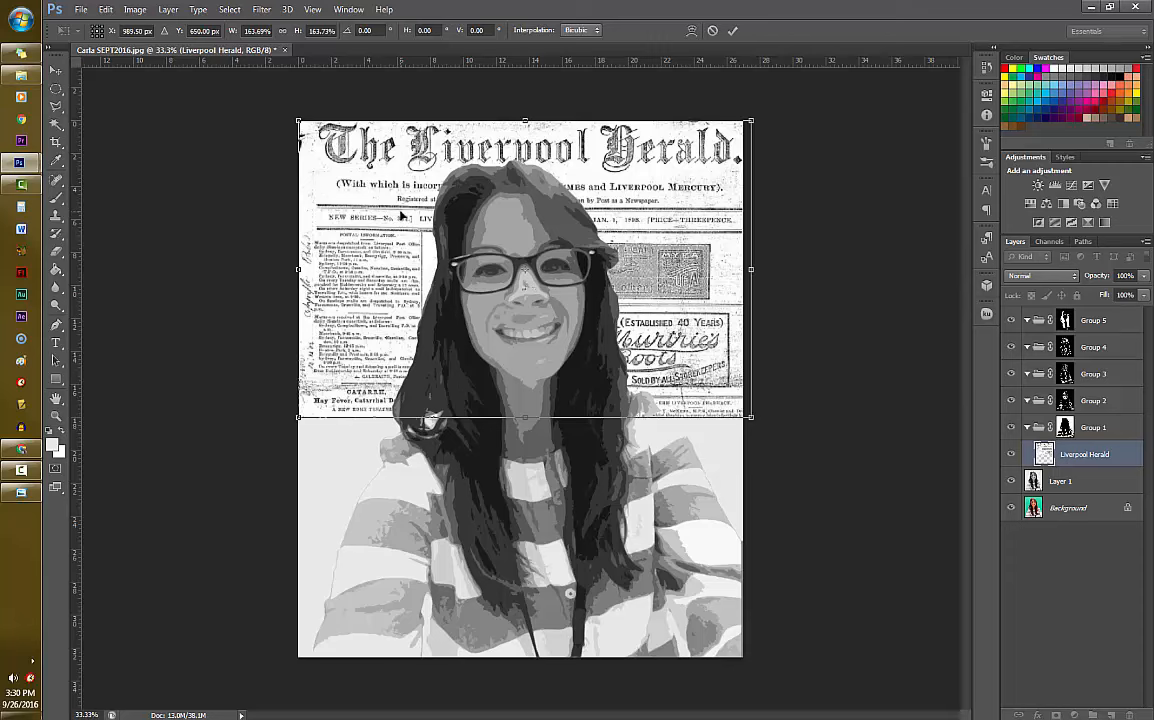
{"action": "key", "text": "Return"}
{"action": "key", "text": "w"}
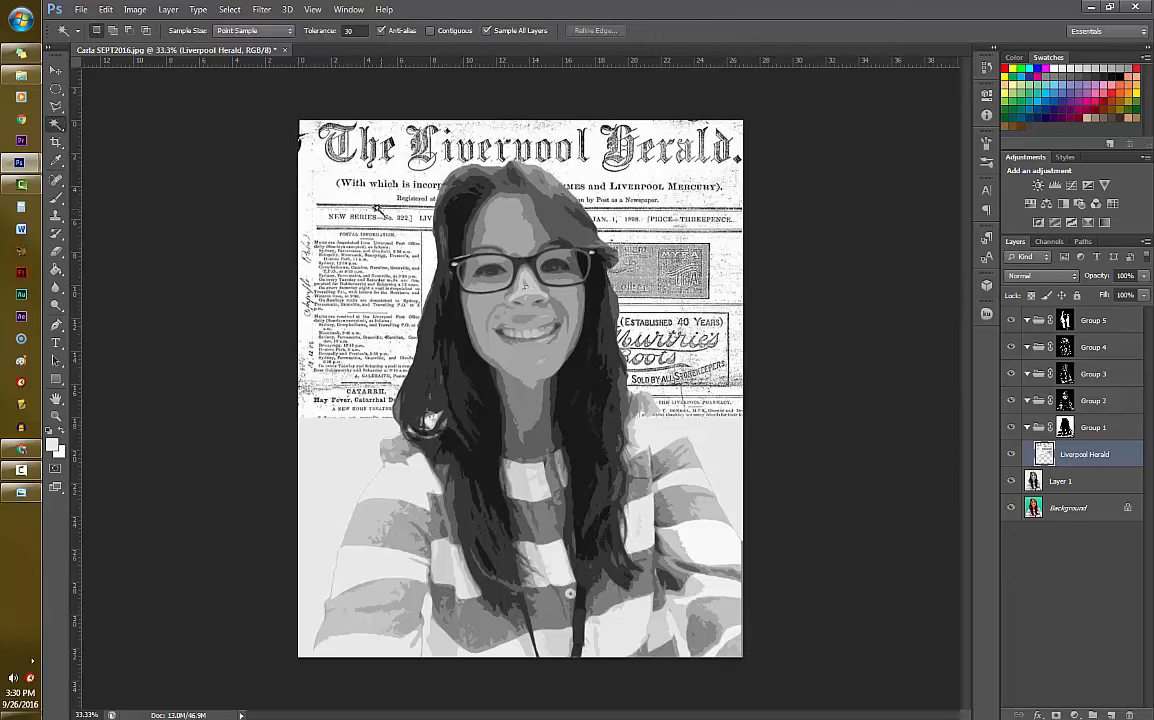
- Lighten the Liverpool Herald layer with Levels, setting the input white level to 139 and the output black level to 44
{"action": "left_click", "coordinate": [55, 72]}
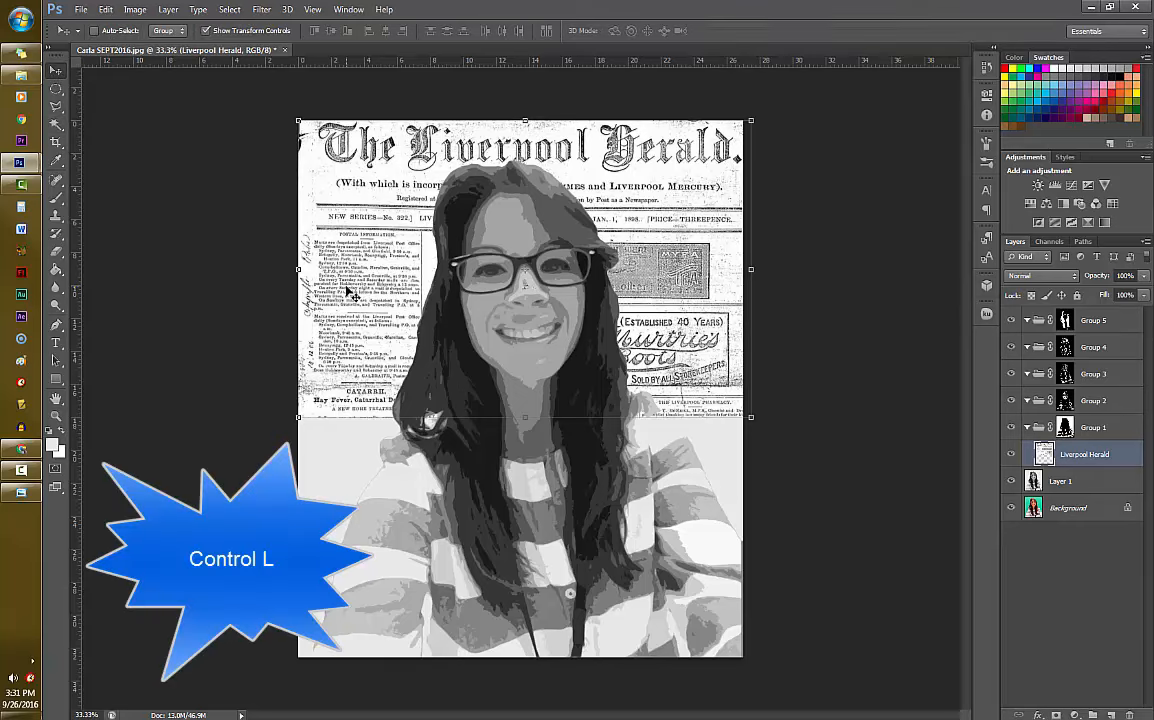
{"action": "key", "text": "ctrl+l"}
{"action": "mouse_move", "coordinate": [342, 338]}
{"action": "left_mouse_down"}
{"action": "mouse_move", "coordinate": [307, 340]}
{"action": "mouse_move", "coordinate": [350, 338]}
{"action": "left_mouse_up"}
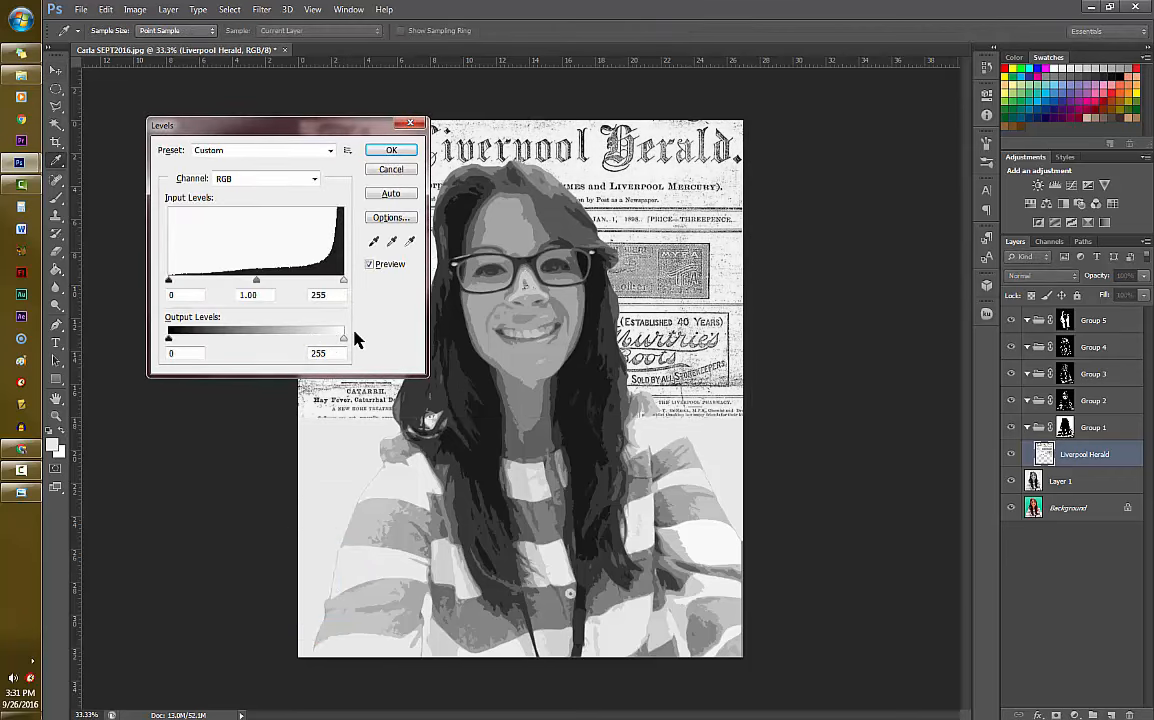
{"action": "left_click_drag", "start_coordinate": [333, 130], "coordinate": [274, 92]}
{"action": "left_click_drag", "start_coordinate": [284, 243], "coordinate": [204, 247]}
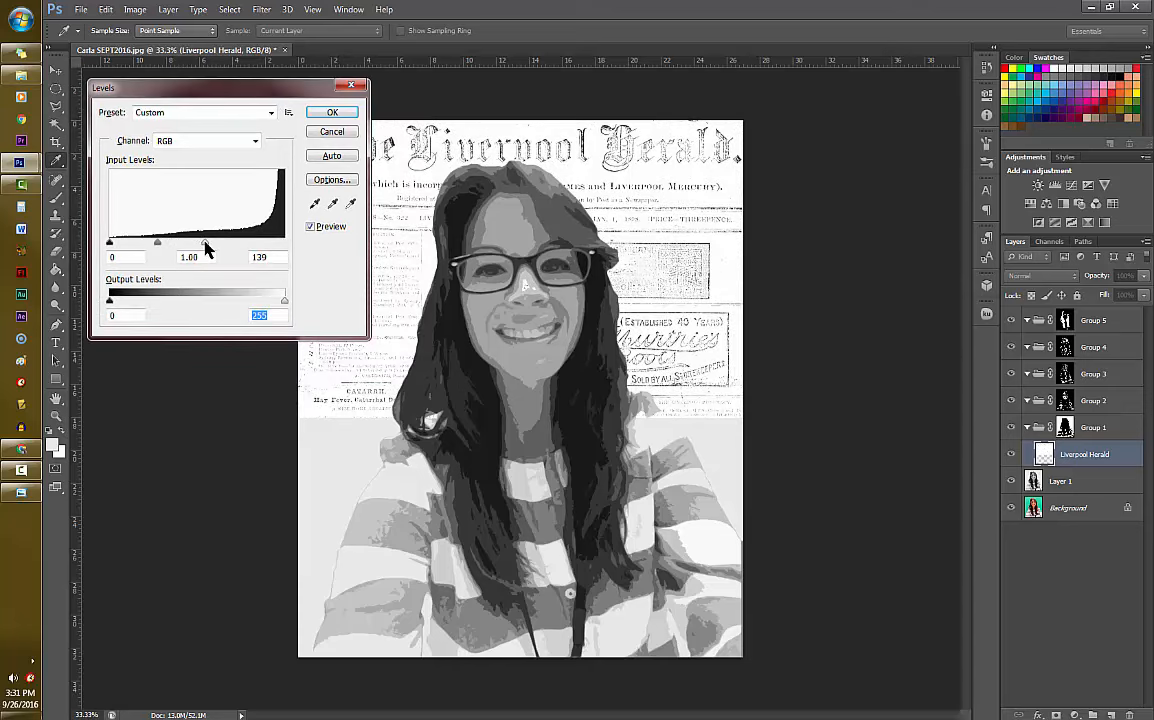
{"action": "left_click_drag", "start_coordinate": [109, 301], "coordinate": [139, 305]}
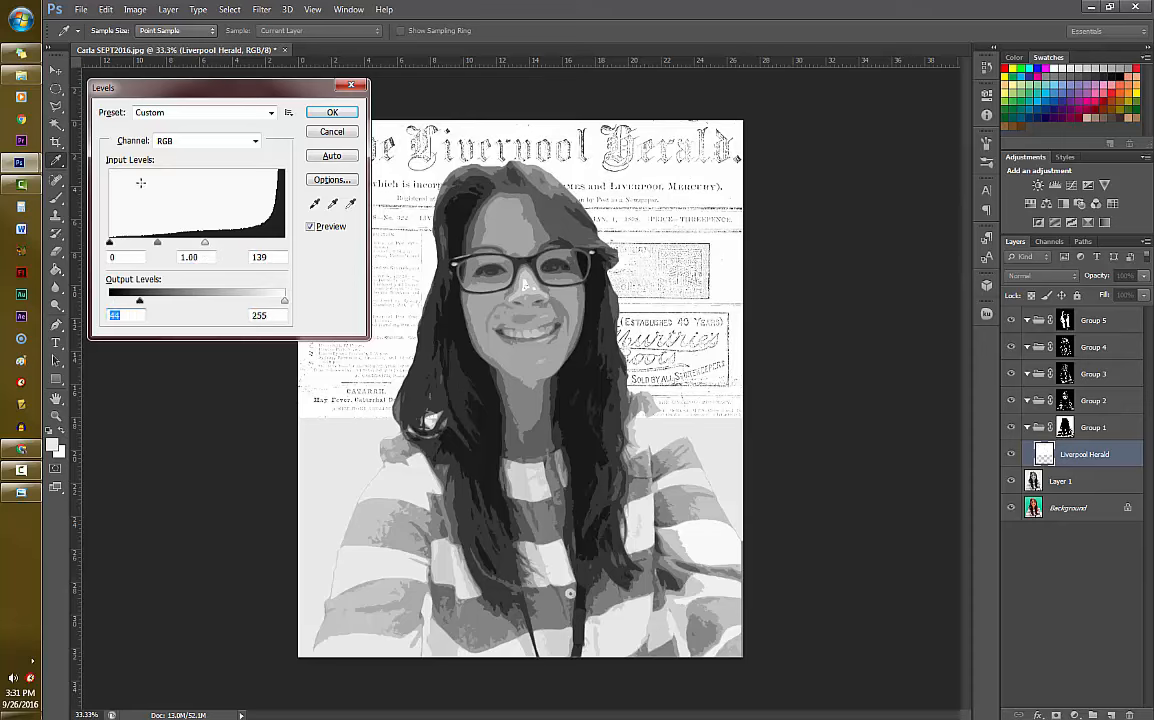
{"action": "left_click", "coordinate": [350, 117]}
{"action": "key", "text": "v"}
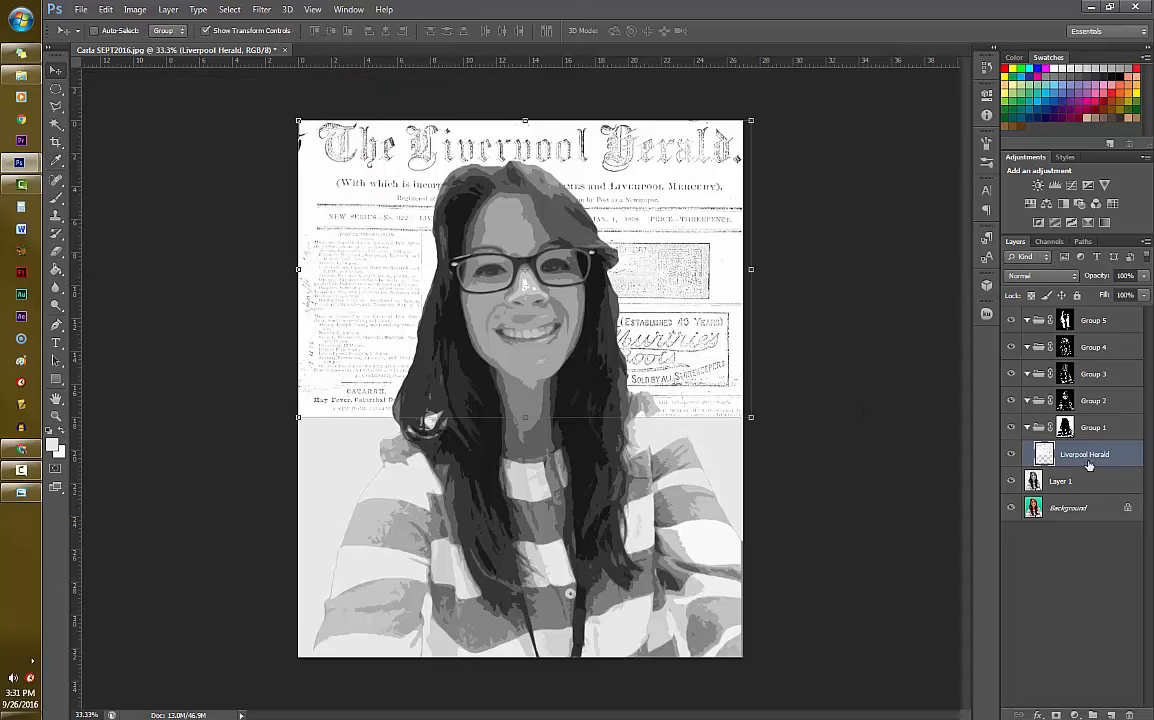
- Duplicate the Liverpool Herald layer and transform the copy to fill the canvas's lower half, rotated about 180 degrees
{"action": "key", "text": "ctrl+j"}
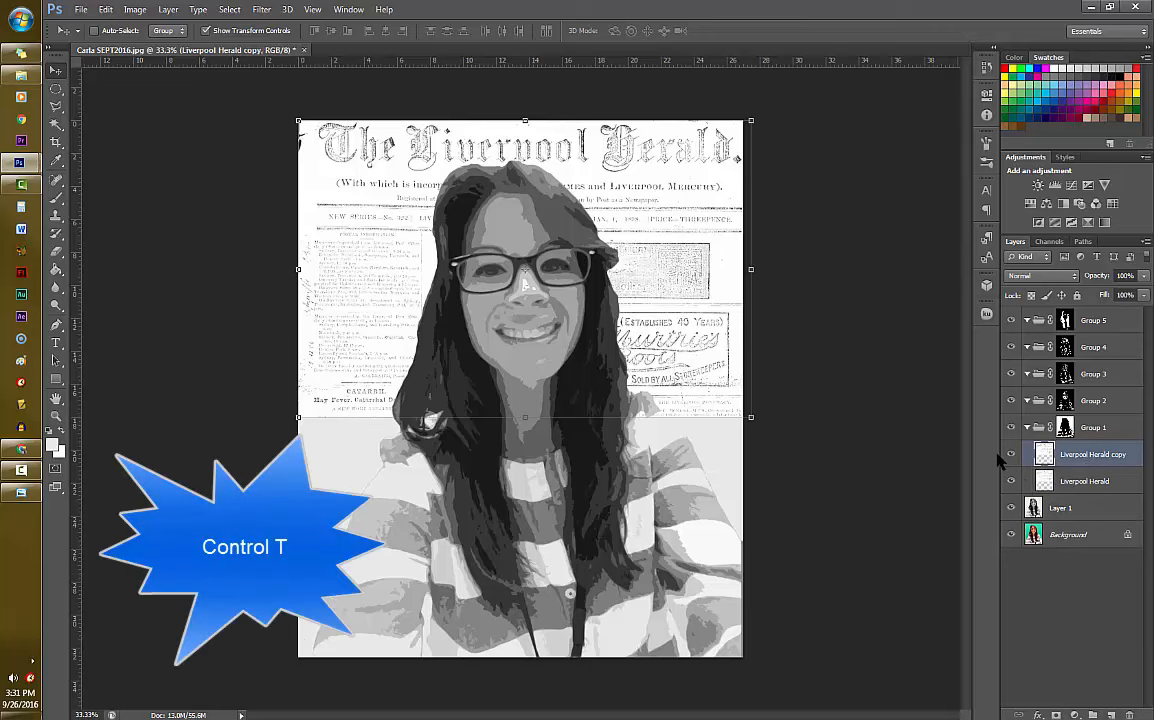
{"action": "key", "text": "ctrl+t"}
{"action": "left_click_drag", "start_coordinate": [678, 335], "coordinate": [681, 594]}
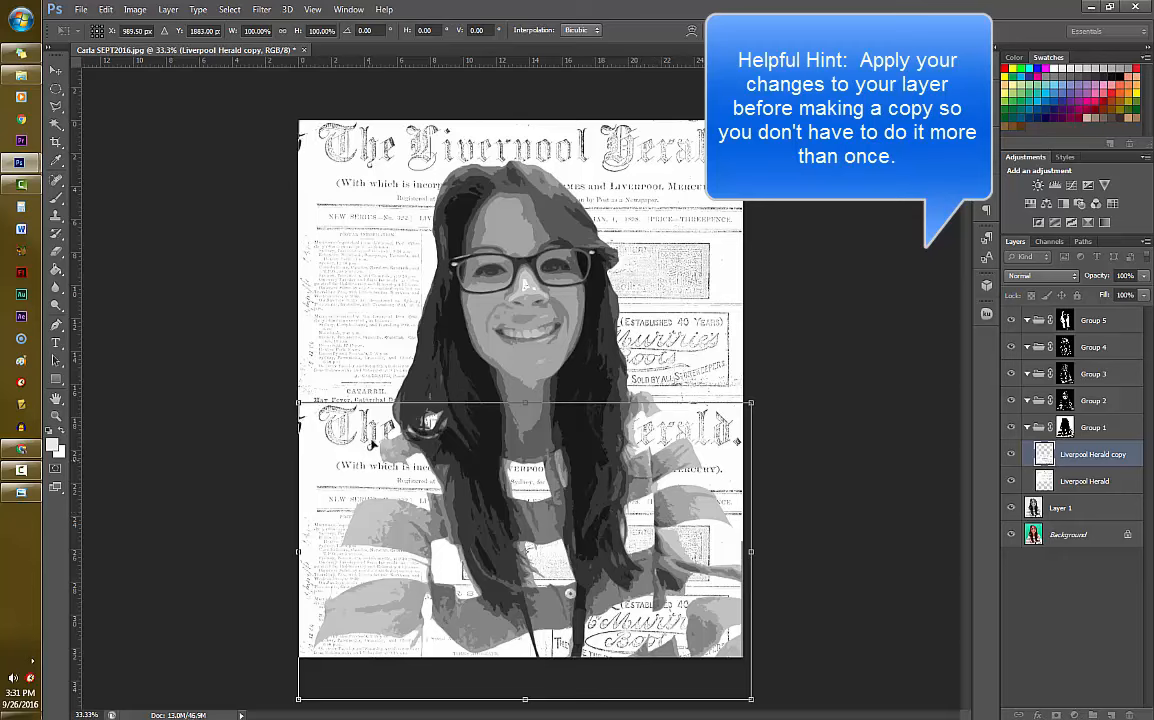
{"action": "left_click_drag", "start_coordinate": [764, 549], "coordinate": [265, 553]}
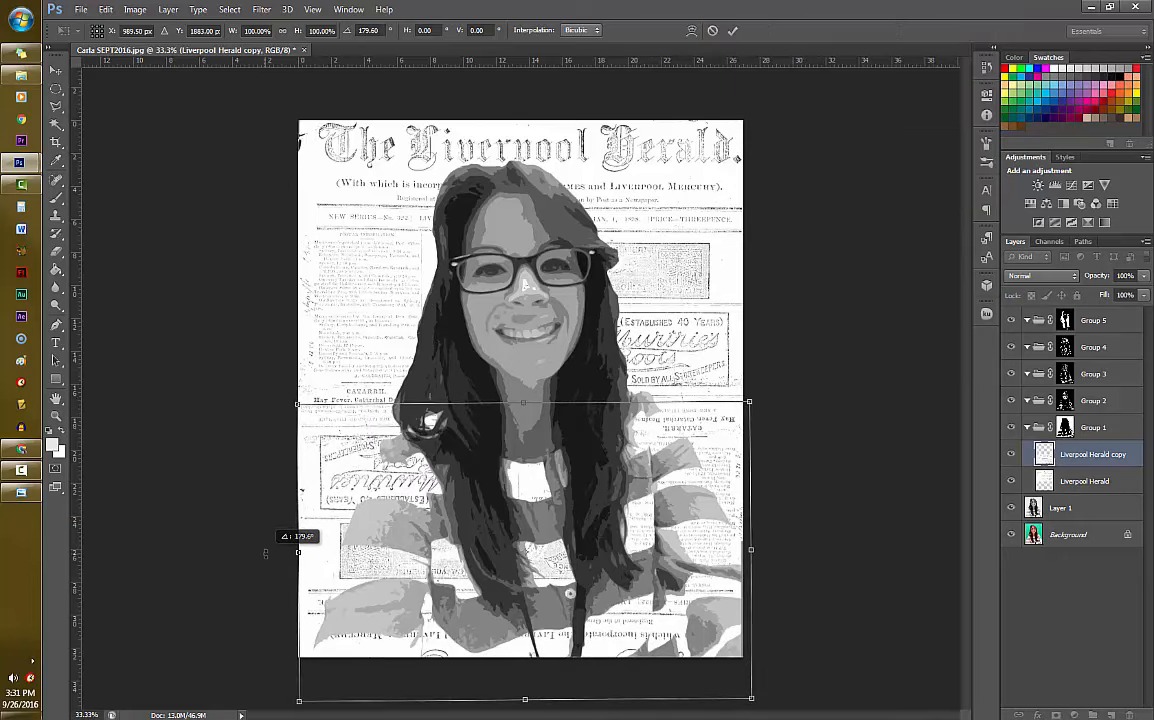
{"action": "mouse_move", "coordinate": [646, 558]}
{"action": "left_mouse_down"}
{"action": "mouse_move", "coordinate": [645, 545]}
{"action": "mouse_move", "coordinate": [642, 562]}
{"action": "left_mouse_up"}
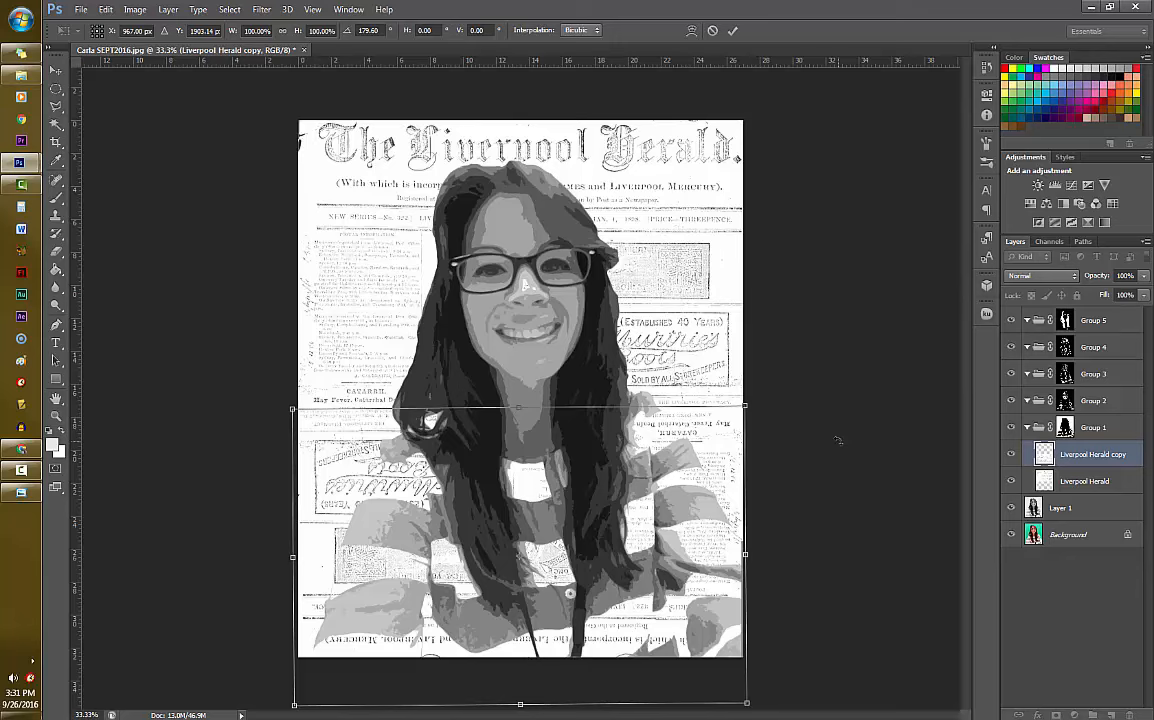
{"action": "key", "text": "Return"}
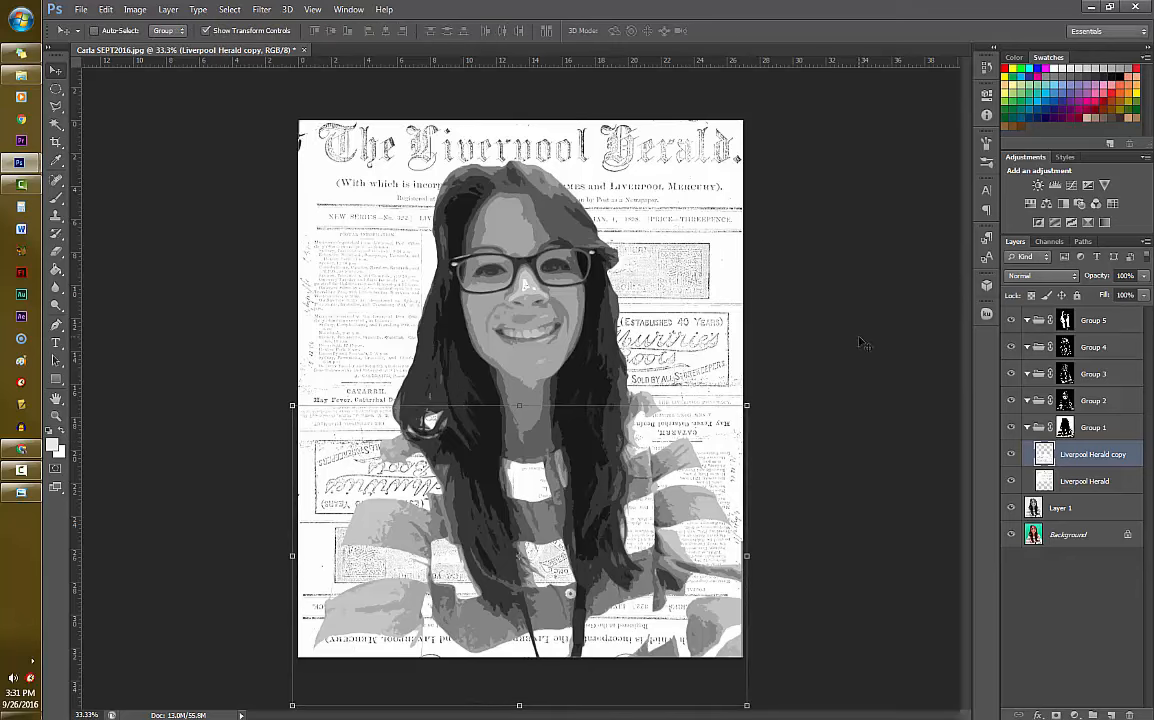
{"action": "left_click", "coordinate": [1100, 428]}
{"action": "left_click", "coordinate": [1100, 400]}
{"action": "left_click", "coordinate": [1100, 374]}
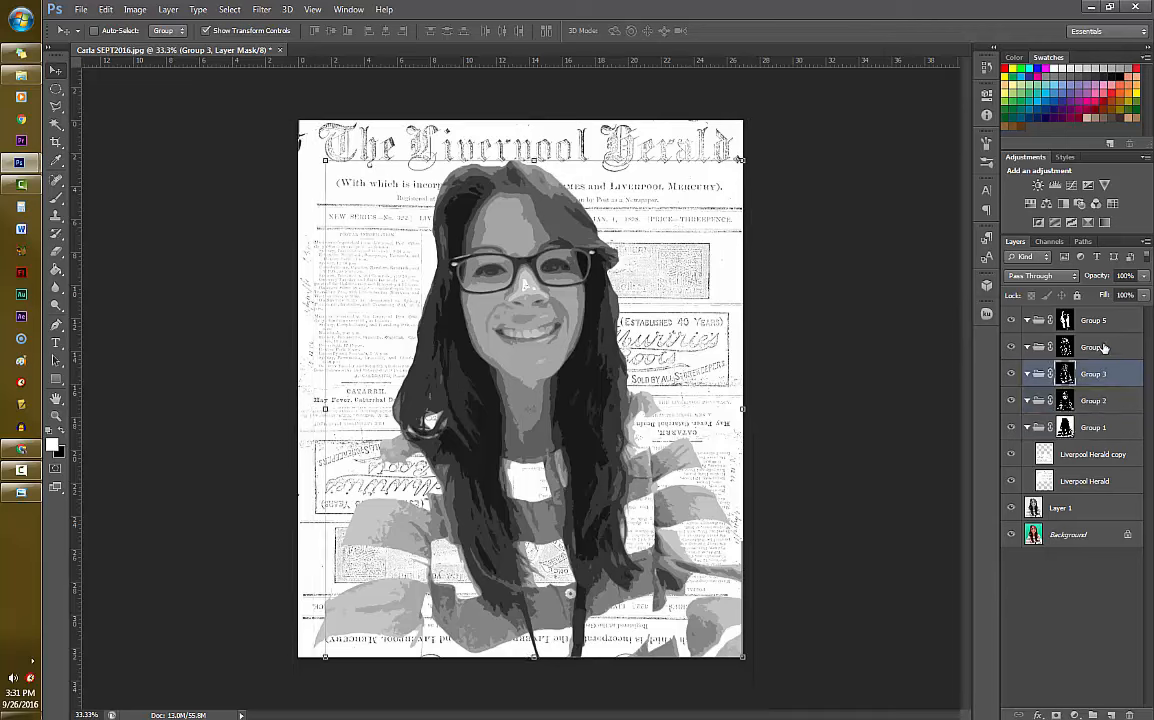
{"action": "left_click", "coordinate": [1104, 347]}
{"action": "left_click", "coordinate": [1105, 320]}
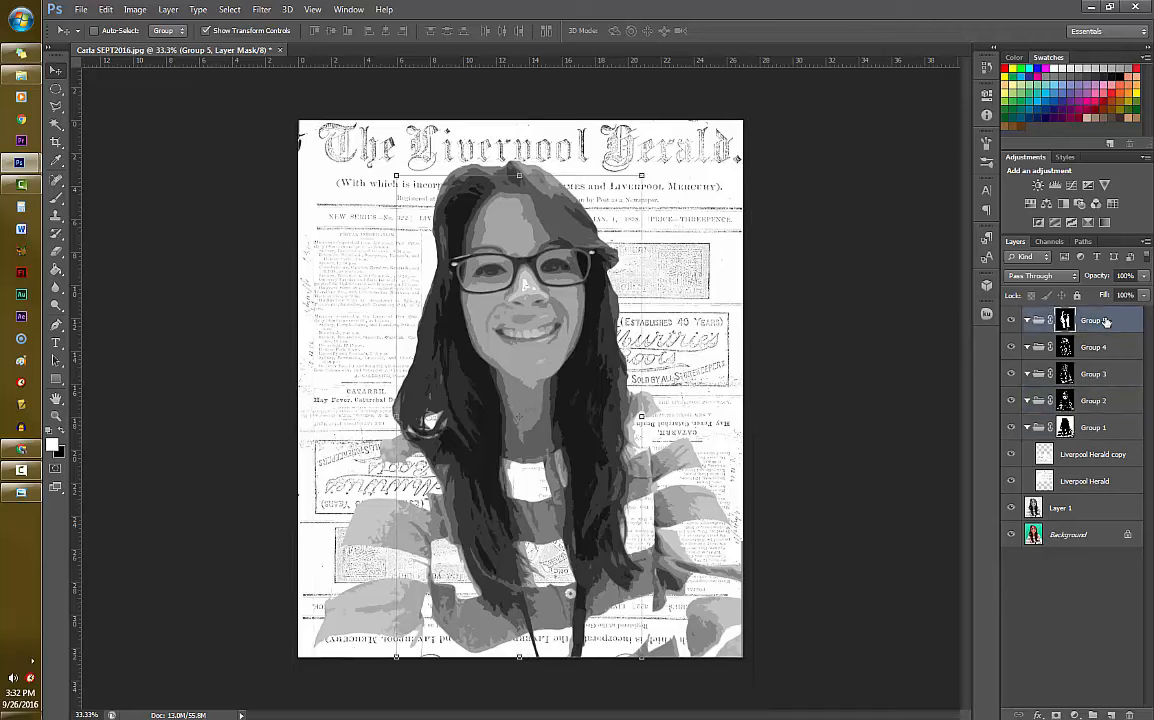
{"action": "left_click", "coordinate": [1104, 410]}
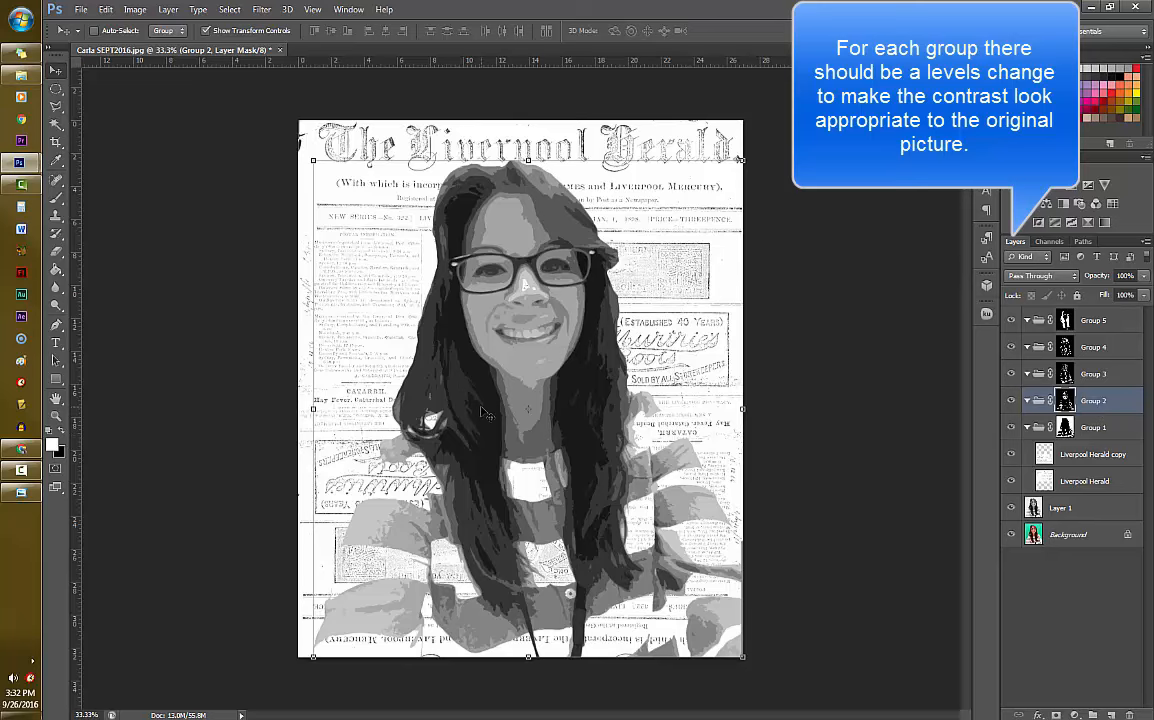
- Make Group 5 active in the portrait, then bring up the newspapers document and hide its Liverpool Herald layer
{"action": "left_click", "coordinate": [1100, 322]}
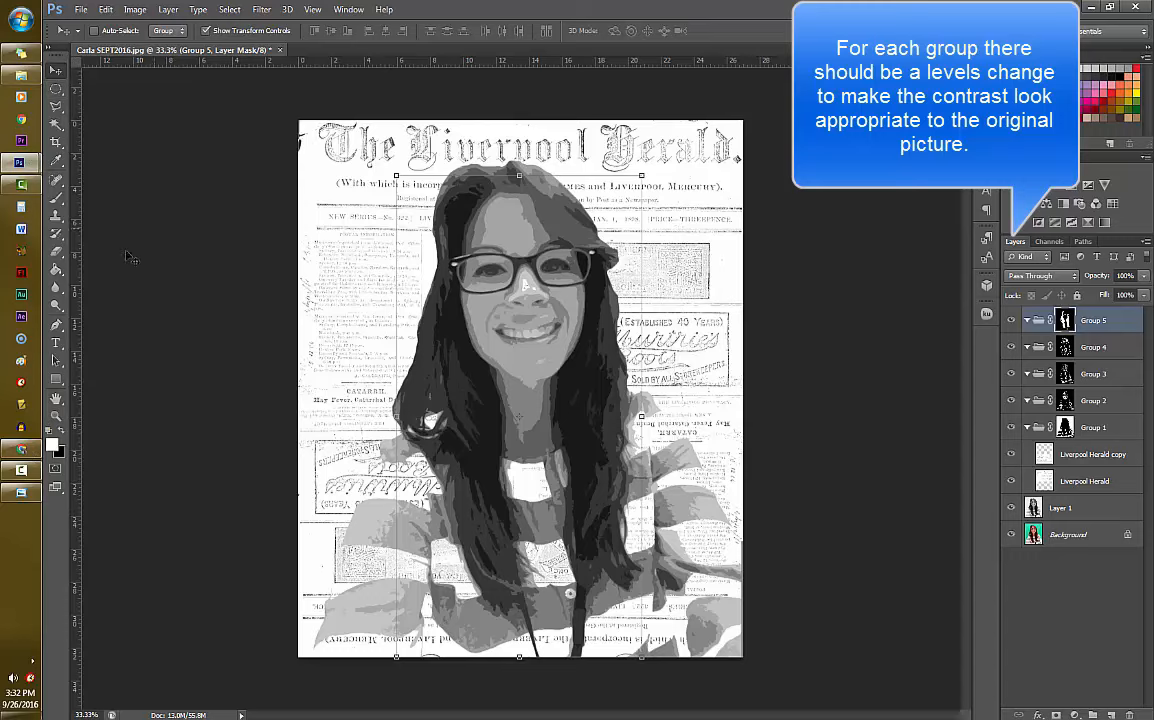
{"action": "mouse_move", "coordinate": [16, 172]}
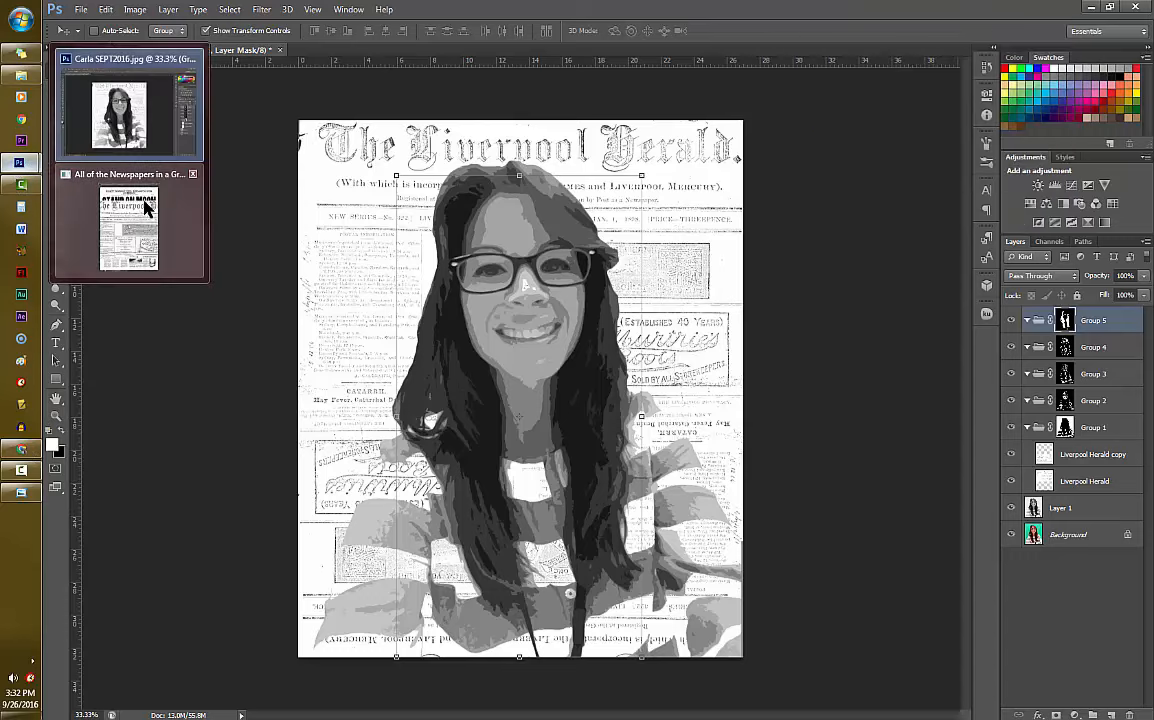
{"action": "left_click", "coordinate": [144, 204]}
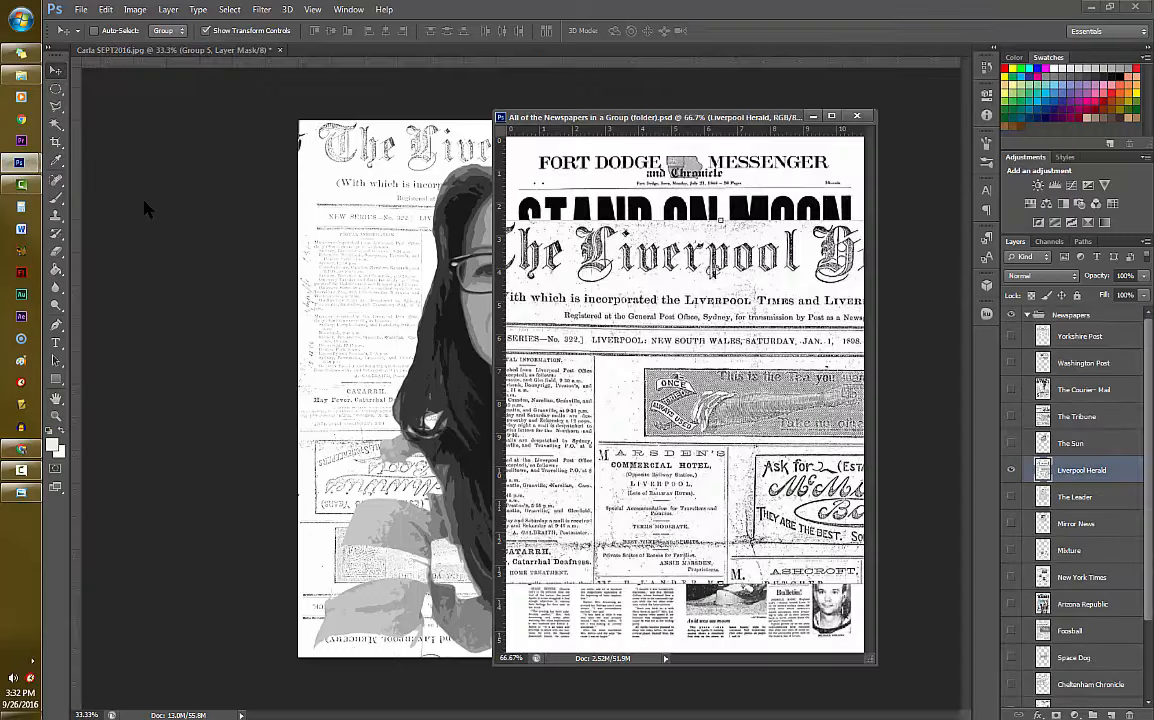
{"action": "left_click", "coordinate": [1011, 470]}
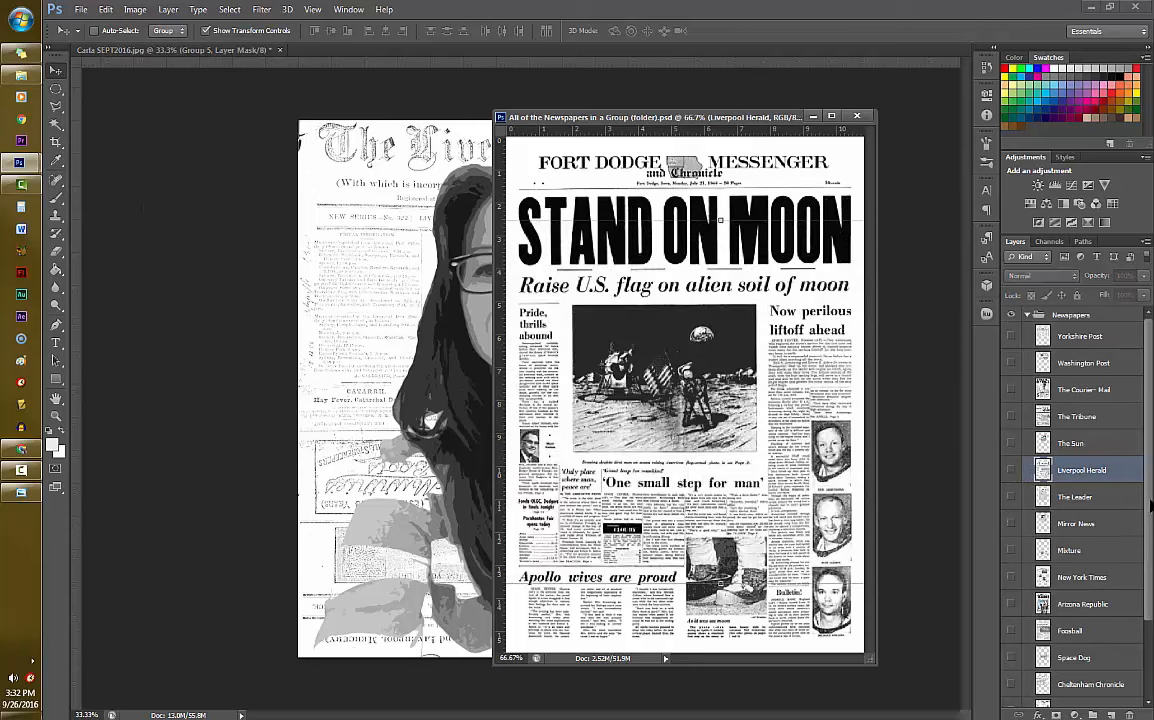
- Show the Foosball layer, copy it into Group 5 of the portrait, and minimize the newspapers window
{"action": "scroll", "coordinate": [1078, 560], "scroll_direction": "down", "scroll_amount": 3}
{"action": "left_click", "coordinate": [1076, 556]}
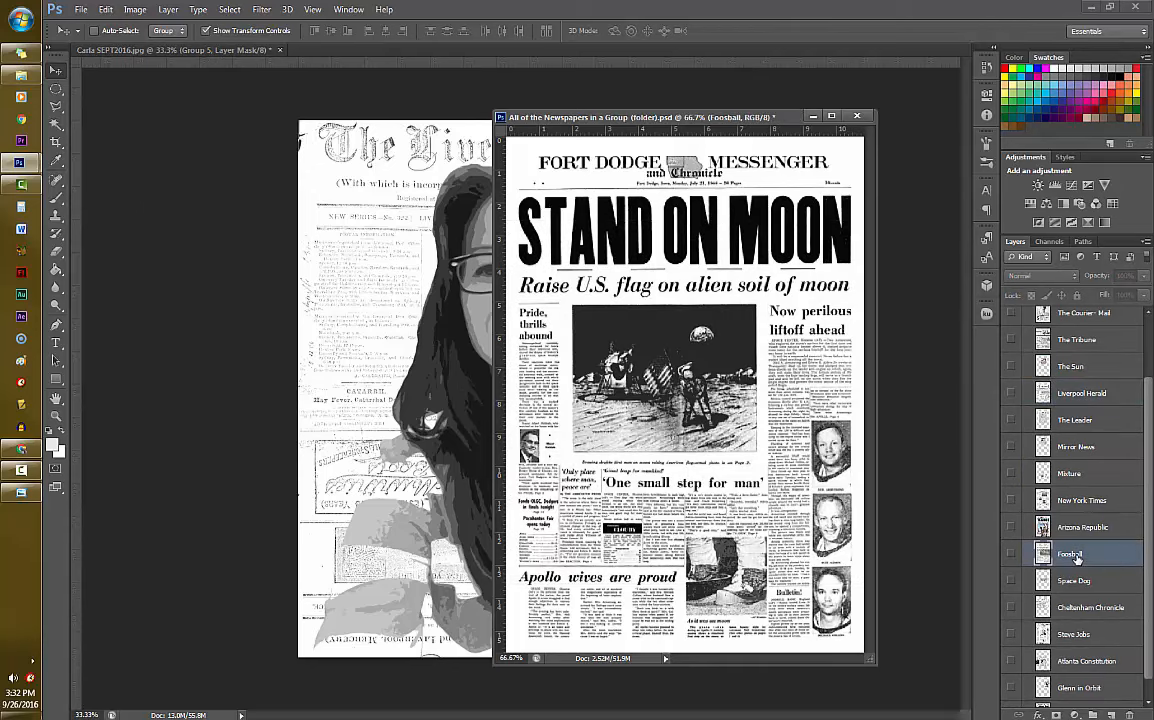
{"action": "left_click", "coordinate": [1011, 553]}
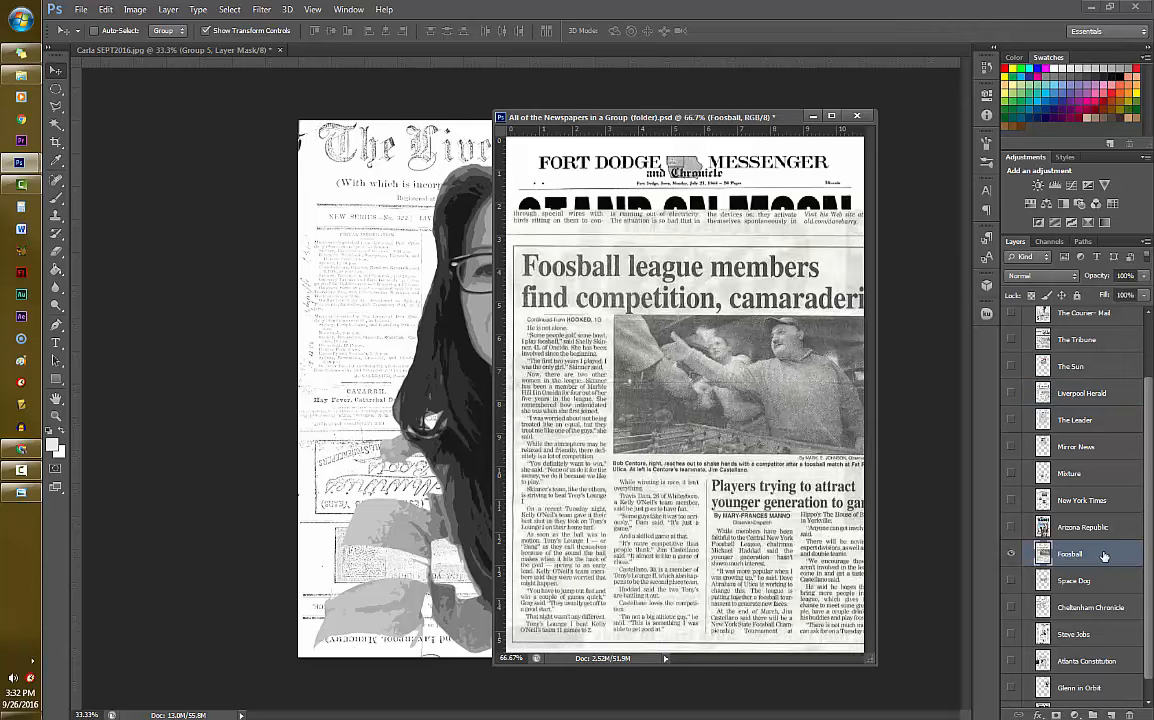
{"action": "left_click_drag", "start_coordinate": [1103, 556], "coordinate": [420, 355]}
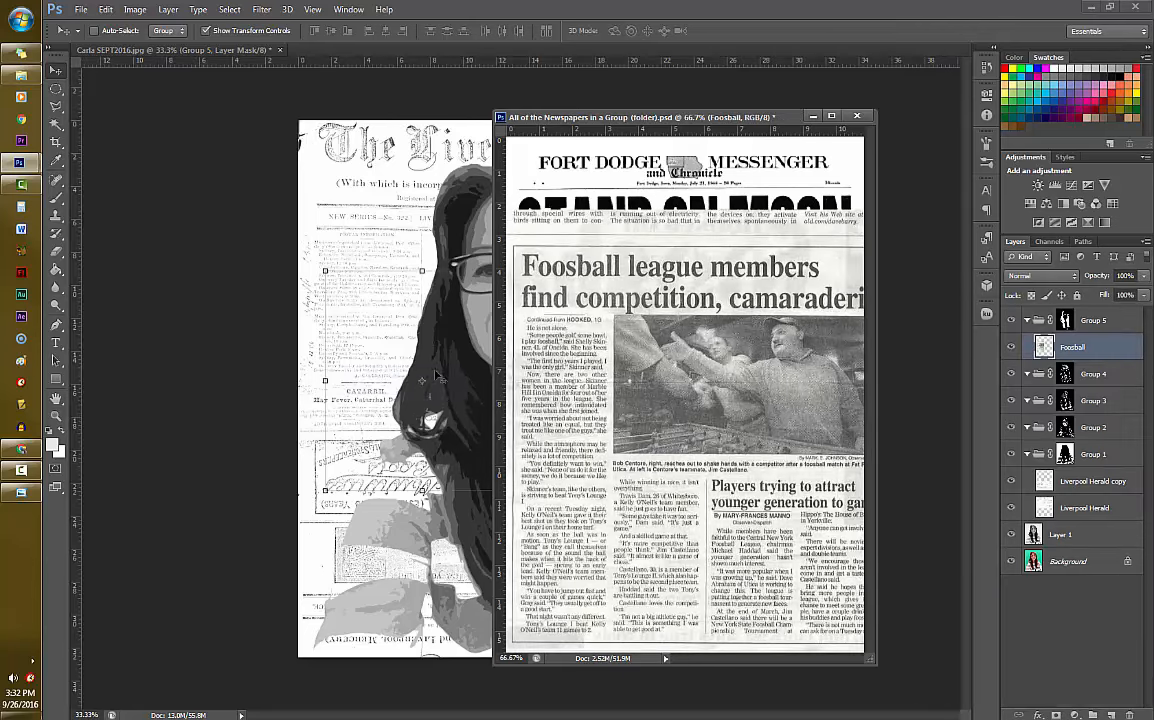
{"action": "left_click", "coordinate": [812, 116]}
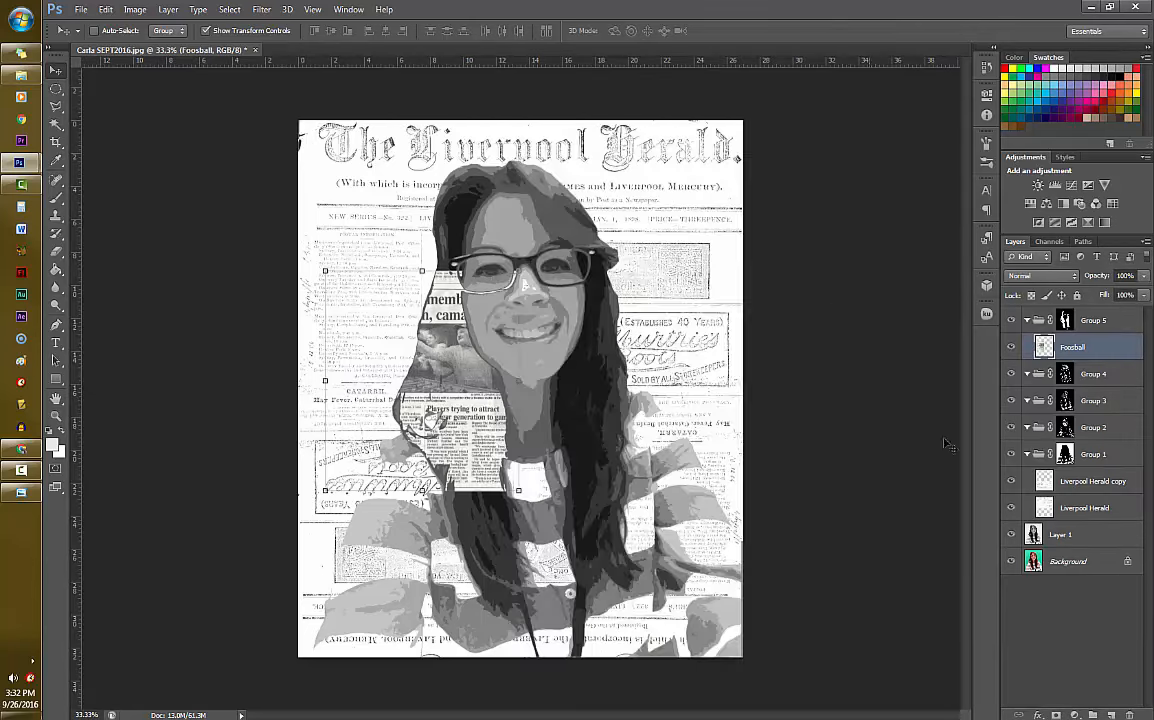
- Invert the Foosball layer and transform it over the upper hair and face, scaled to about 112% and rotated about -21 degrees
{"action": "left_click_drag", "start_coordinate": [454, 423], "coordinate": [550, 316]}
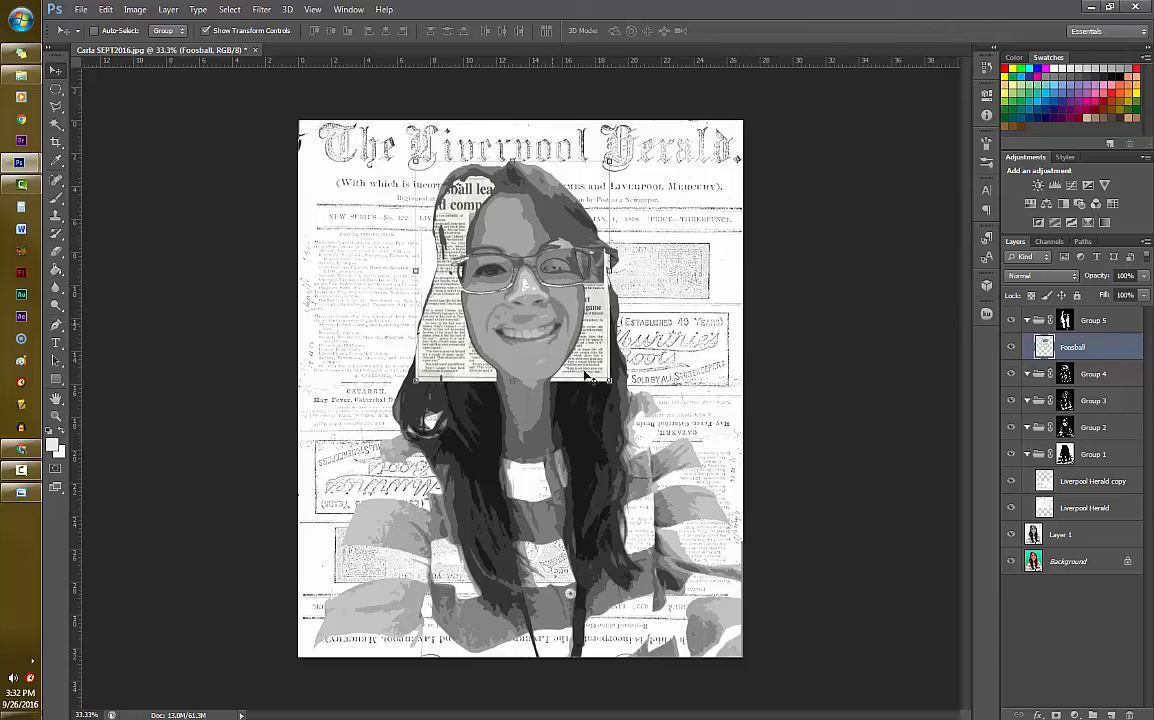
{"action": "key", "text": "ctrl+i"}
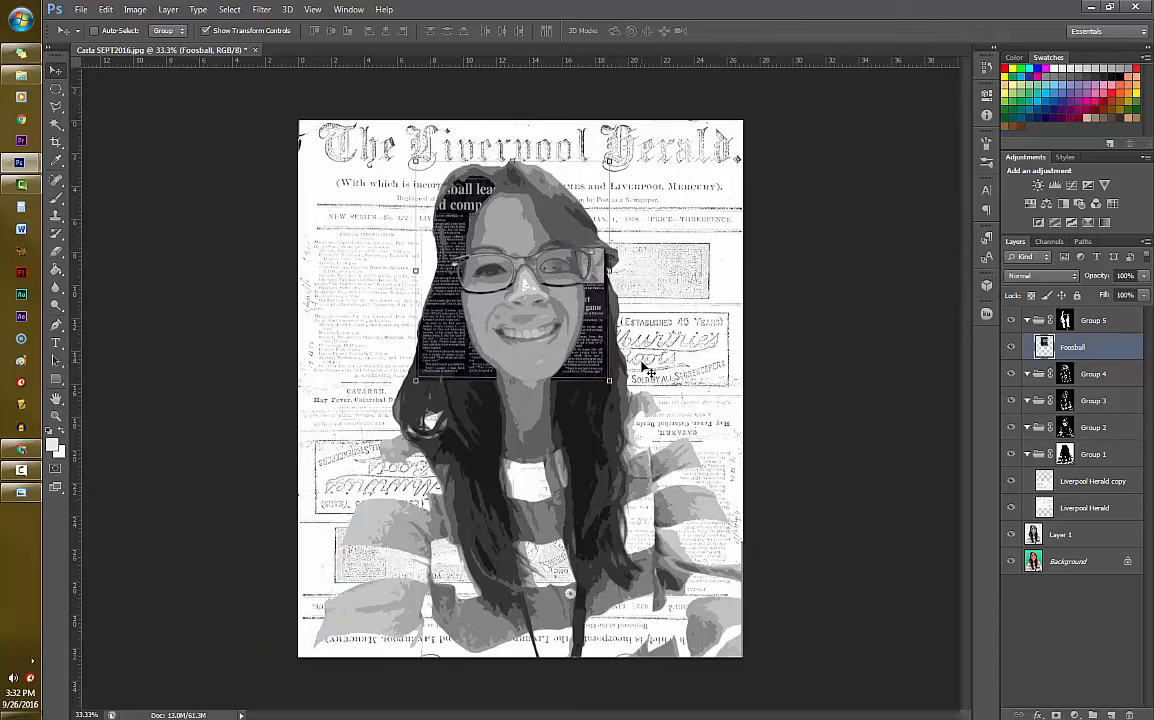
{"action": "key", "text": "ctrl+t"}
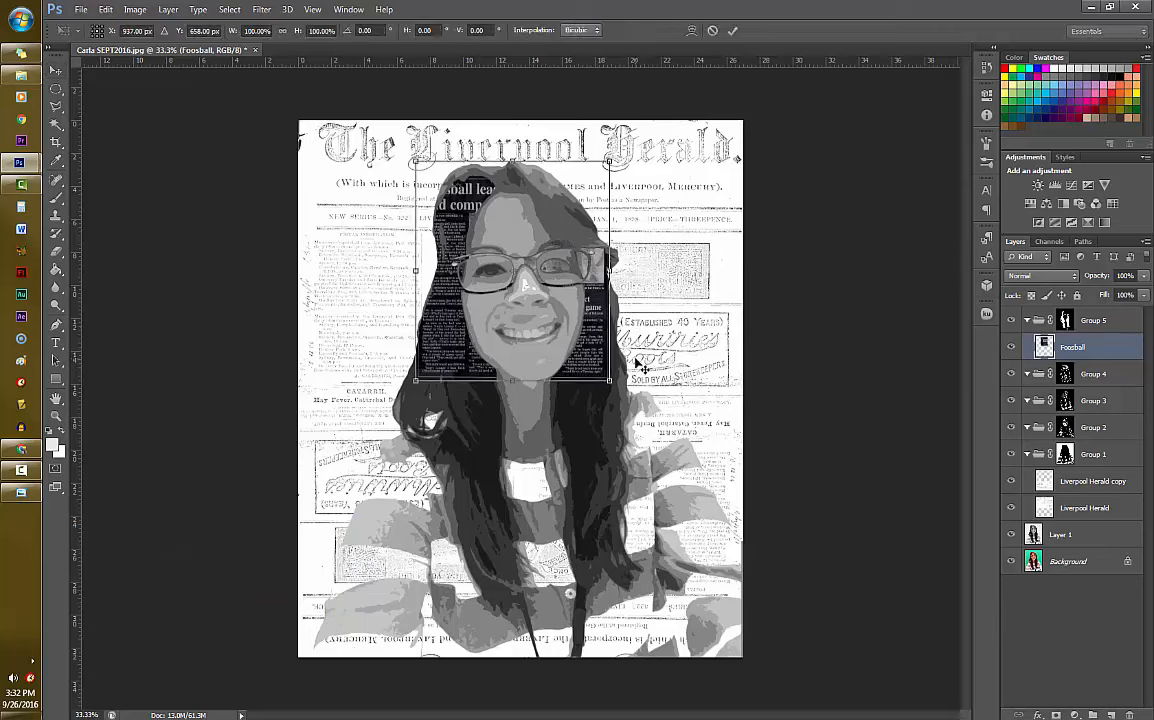
{"action": "left_click_drag", "start_coordinate": [609, 380], "coordinate": [633, 408]}
{"action": "left_click_drag", "start_coordinate": [674, 327], "coordinate": [677, 270]}
{"action": "left_click_drag", "start_coordinate": [619, 343], "coordinate": [614, 304]}
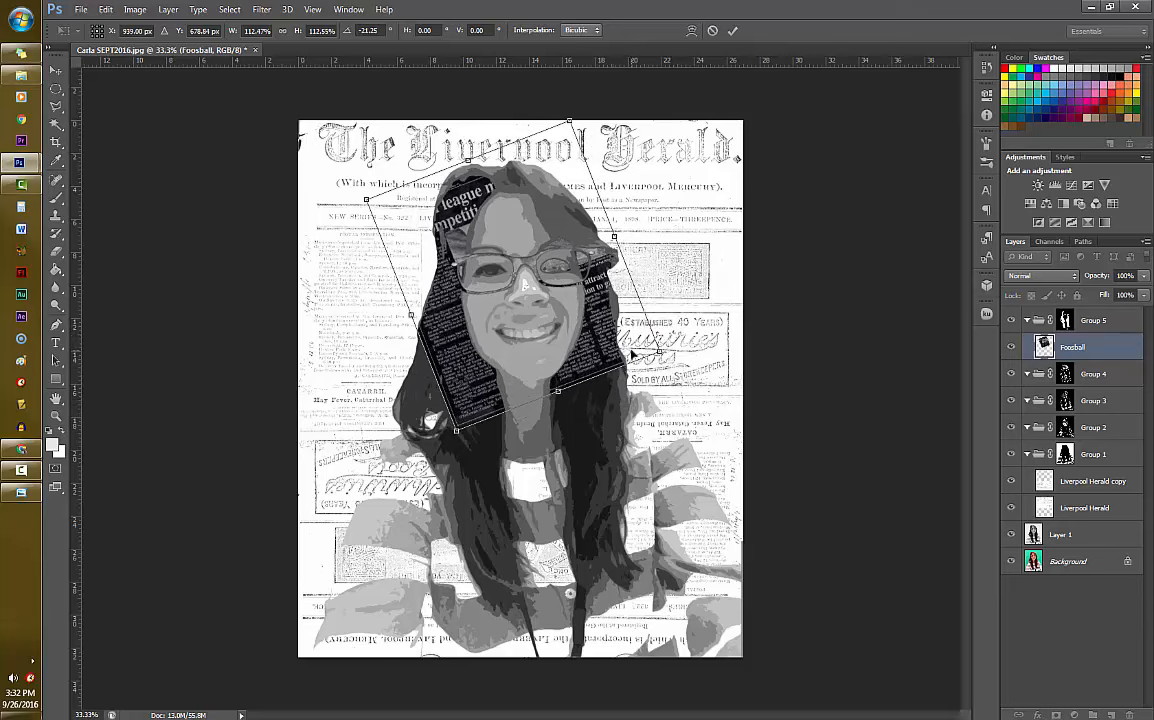
{"action": "key", "text": "Return"}
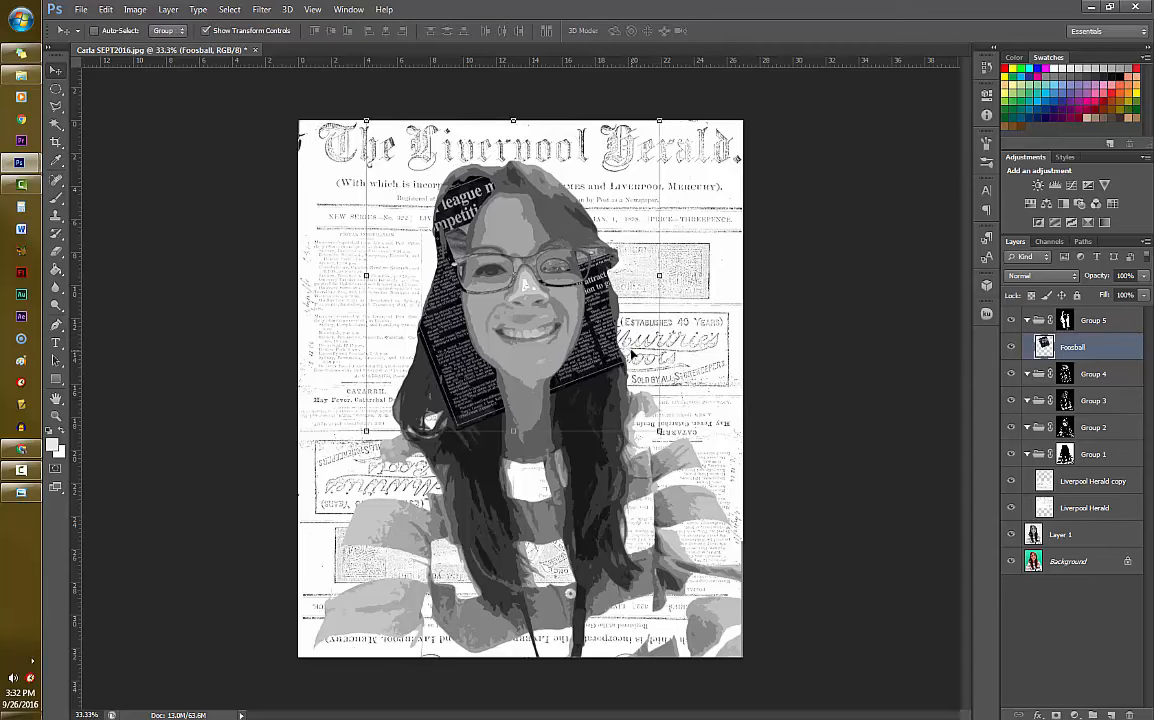
- Adjust the Foosball layer's Levels to input black 9, midtone 1.12, input white 234, and output white 174
{"action": "key", "text": "ctrl+l"}
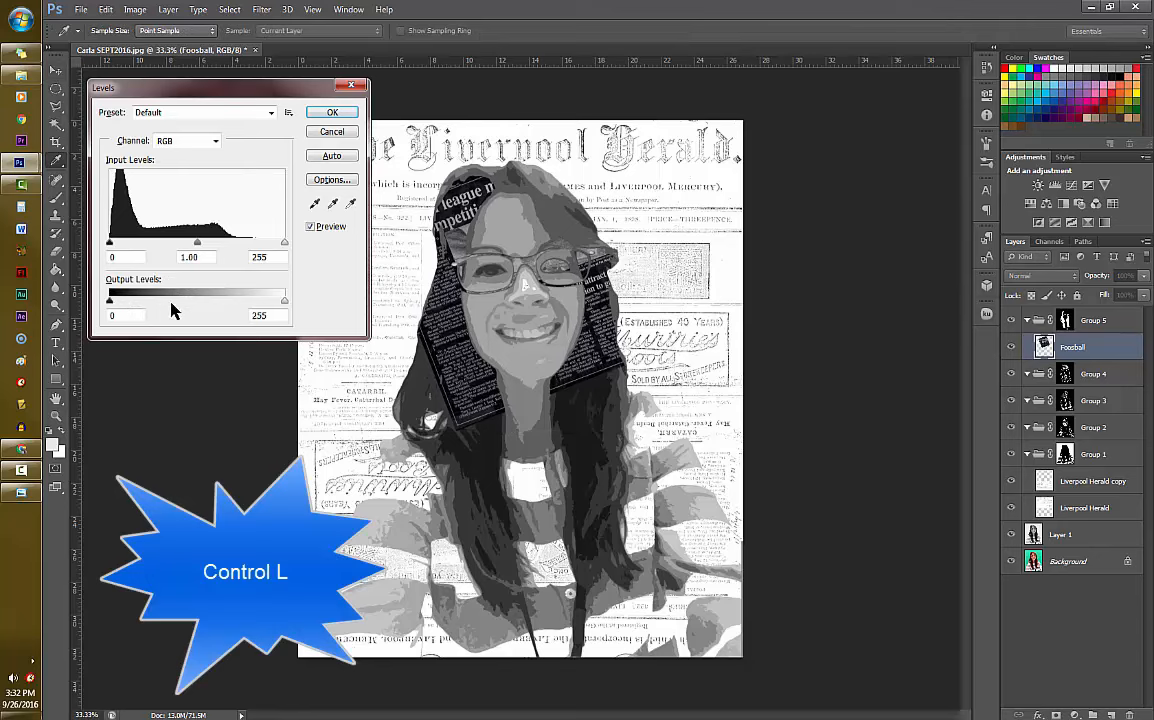
{"action": "left_click_drag", "start_coordinate": [284, 303], "coordinate": [230, 321]}
{"action": "mouse_move", "coordinate": [110, 244]}
{"action": "left_mouse_down"}
{"action": "mouse_move", "coordinate": [147, 249]}
{"action": "mouse_move", "coordinate": [116, 250]}
{"action": "left_mouse_up"}
{"action": "mouse_move", "coordinate": [201, 244]}
{"action": "left_mouse_down"}
{"action": "mouse_move", "coordinate": [183, 253]}
{"action": "mouse_move", "coordinate": [195, 250]}
{"action": "left_mouse_up"}
{"action": "left_click_drag", "start_coordinate": [278, 252], "coordinate": [266, 256]}
{"action": "left_click", "coordinate": [270, 243]}
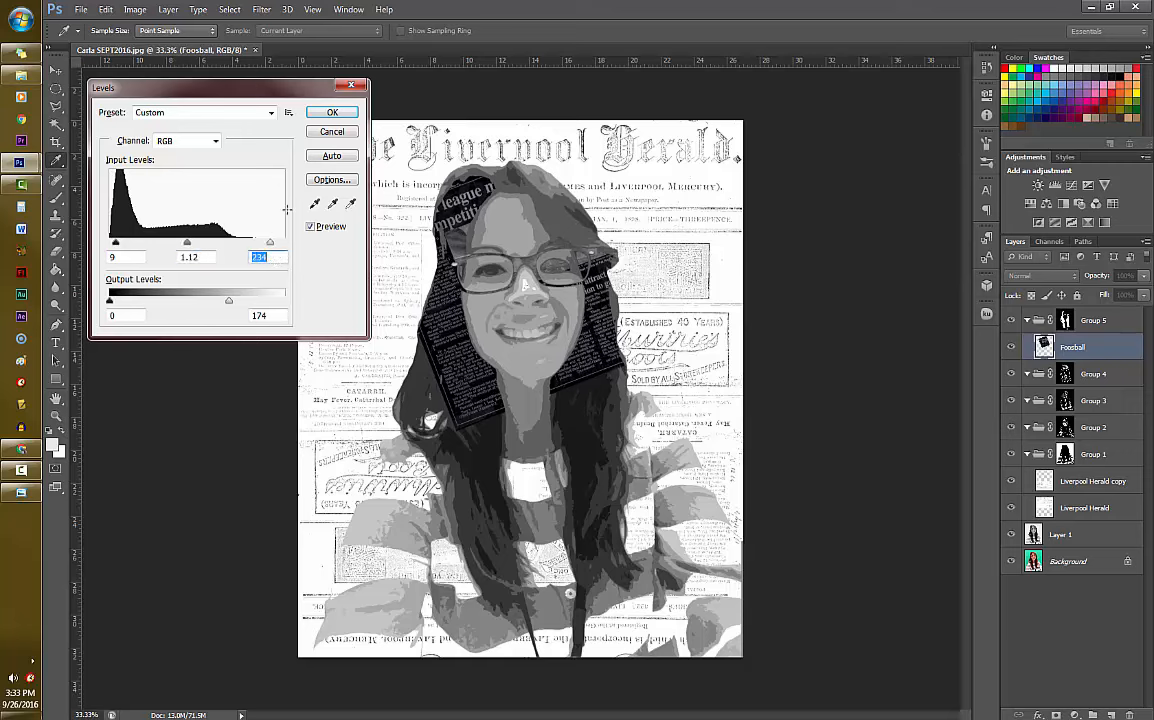
{"action": "left_click", "coordinate": [333, 113]}
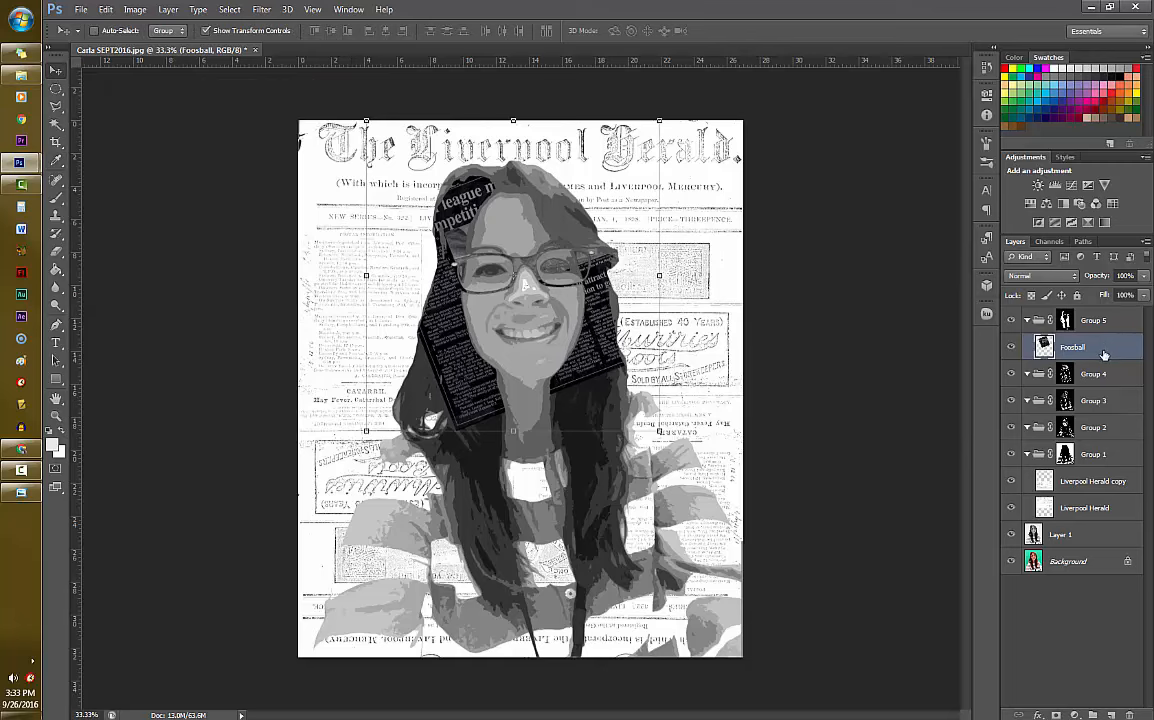
- Duplicate the Foosball layer and transform the copy over the lower ends of the hair, rotated about -177 degrees
{"action": "key", "text": "ctrl+j"}
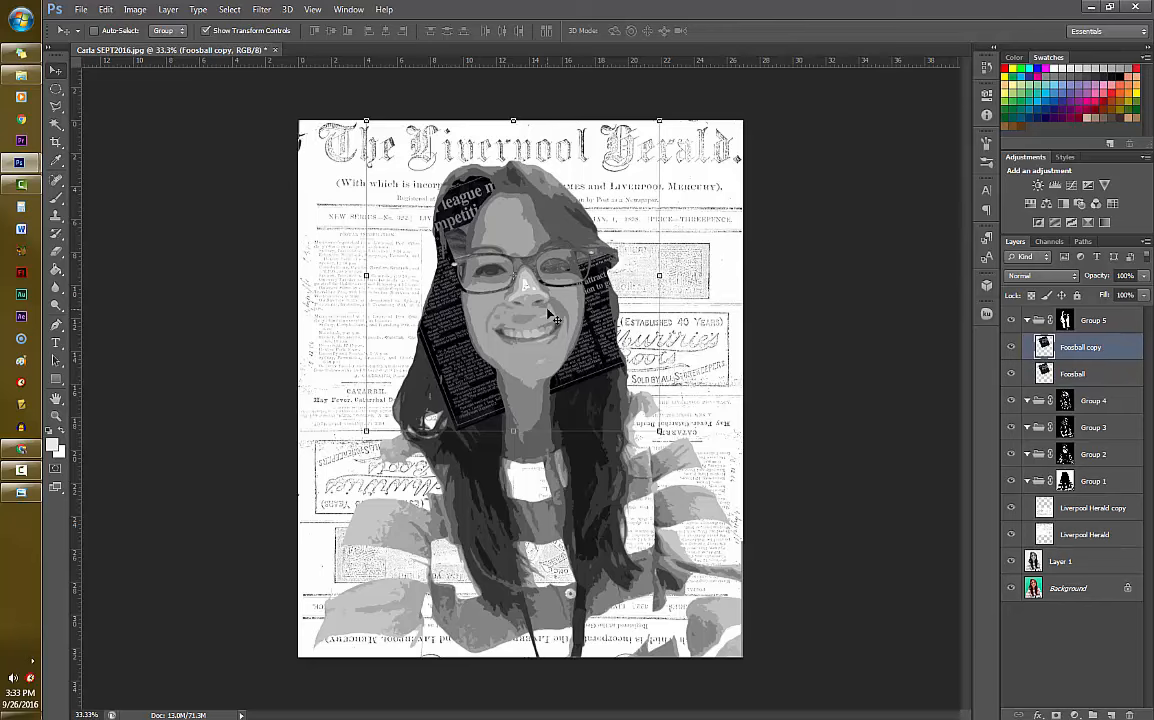
{"action": "key", "text": "ctrl+t"}
{"action": "left_click_drag", "start_coordinate": [556, 318], "coordinate": [637, 511]}
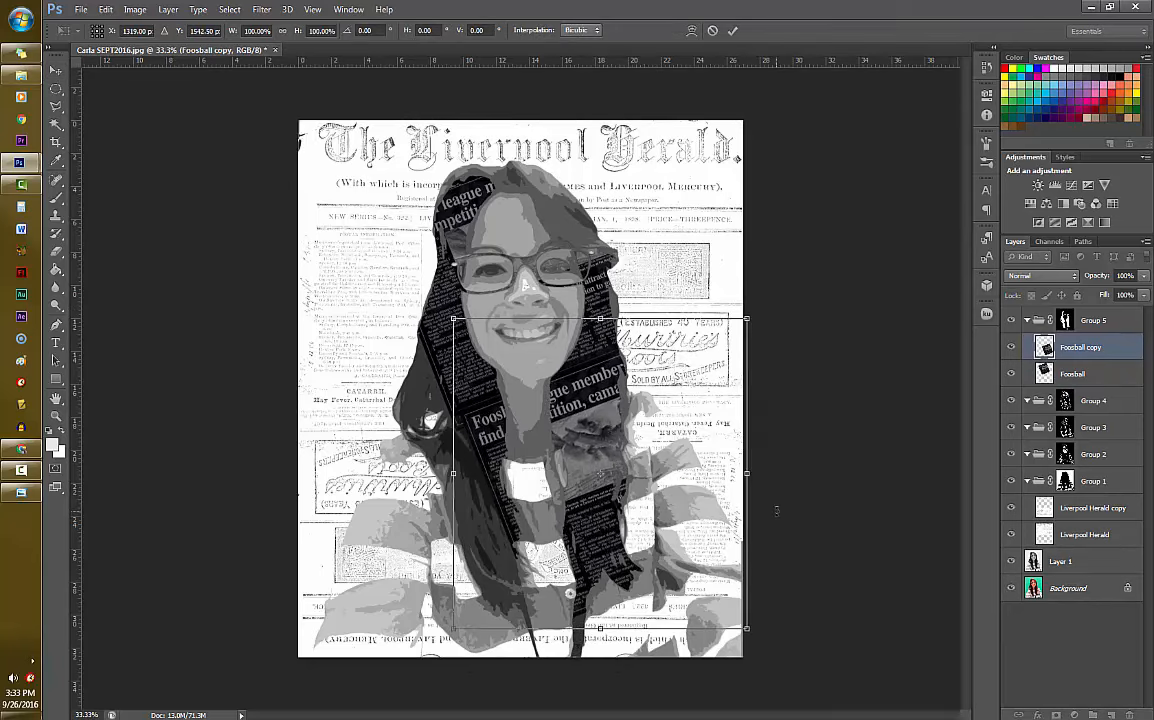
{"action": "left_click_drag", "start_coordinate": [778, 506], "coordinate": [443, 446]}
{"action": "left_click_drag", "start_coordinate": [626, 499], "coordinate": [641, 626]}
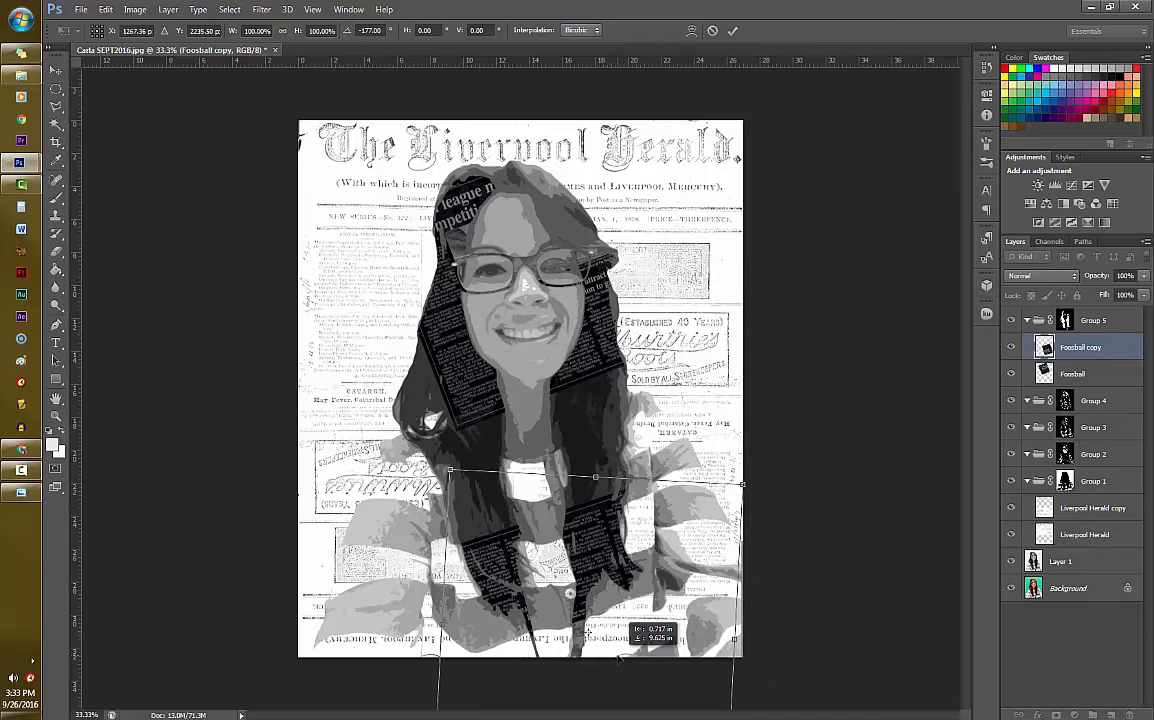
{"action": "key", "text": "Return"}
- Duplicate the Foosball copy and rotate the new copy into place over the uncovered hair on the portrait's right side
{"action": "key", "text": "ctrl+j"}
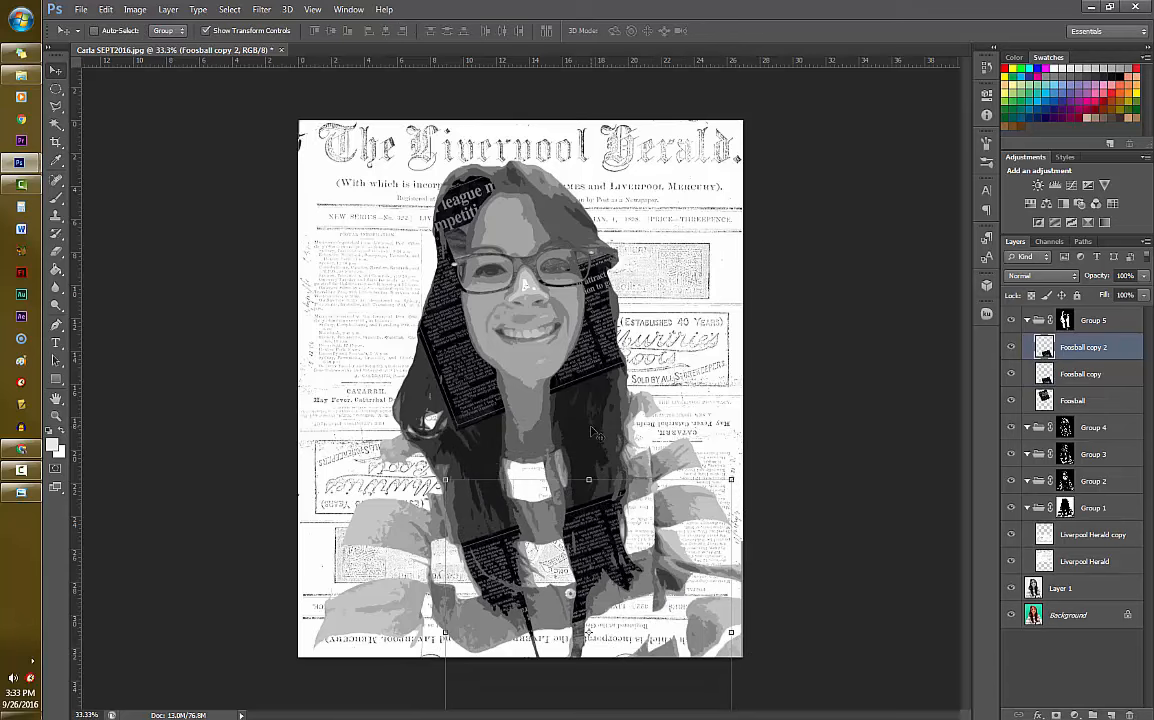
{"action": "key", "text": "ctrl+t"}
{"action": "left_click_drag", "start_coordinate": [622, 588], "coordinate": [590, 452]}
{"action": "left_click_drag", "start_coordinate": [728, 486], "coordinate": [468, 342]}
{"action": "left_click_drag", "start_coordinate": [615, 511], "coordinate": [505, 434]}
{"action": "key", "text": "Return"}
- Duplicate Foosball copy 2 and transform it over the portrait's left-side hair, scaled to about 111% and rotated about -163 degrees
{"action": "key", "text": "ctrl+j"}
{"action": "key", "text": "ctrl+t"}
{"action": "left_click_drag", "start_coordinate": [667, 423], "coordinate": [198, 408]}
{"action": "left_click_drag", "start_coordinate": [593, 448], "coordinate": [517, 455]}
{"action": "mouse_move", "coordinate": [611, 347]}
{"action": "left_mouse_down"}
{"action": "mouse_move", "coordinate": [623, 340]}
{"action": "mouse_move", "coordinate": [631, 352]}
{"action": "left_mouse_up"}
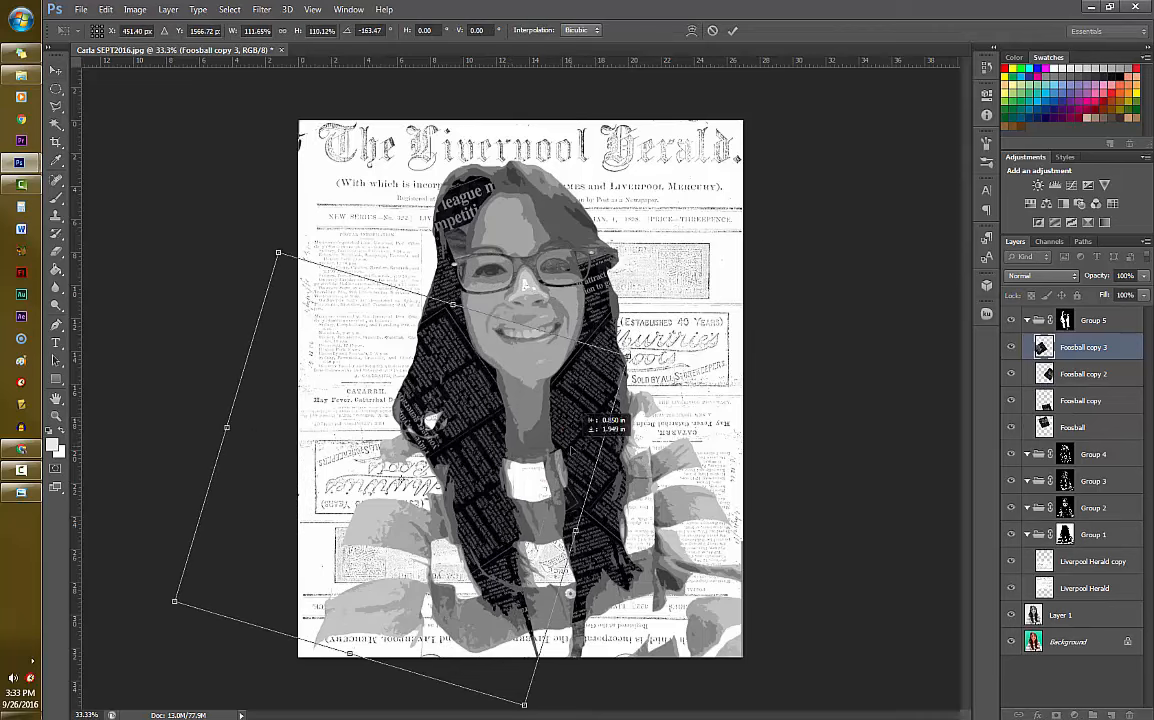
{"action": "key", "text": "Return"}
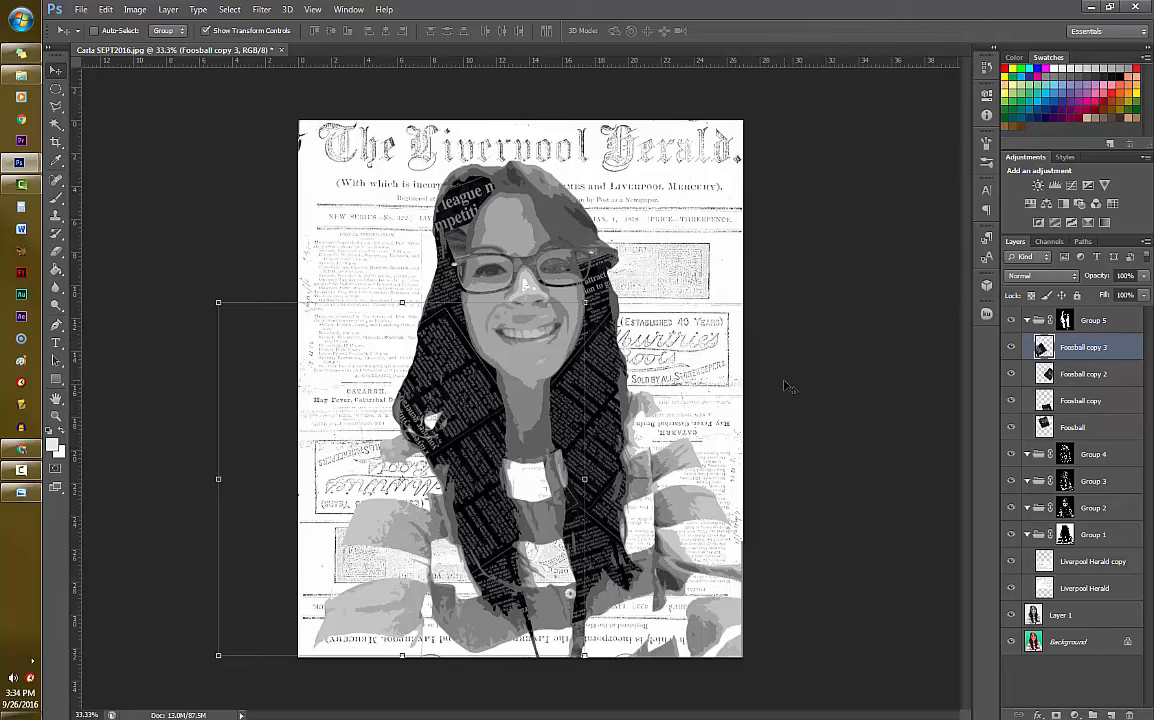
- Compare the portrait and its layers with the finished Newspaper Portrait example in Windows Photo Viewer
{"action": "left_click", "coordinate": [21, 491]}
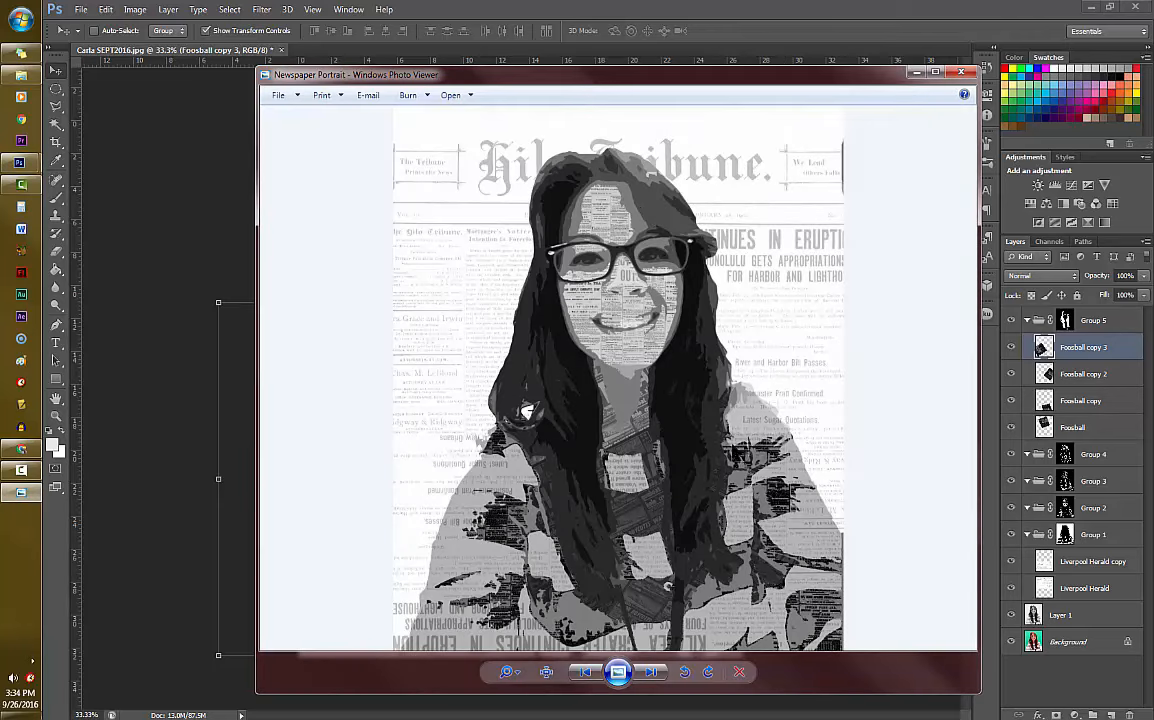
{"action": "left_click", "coordinate": [844, 37]}
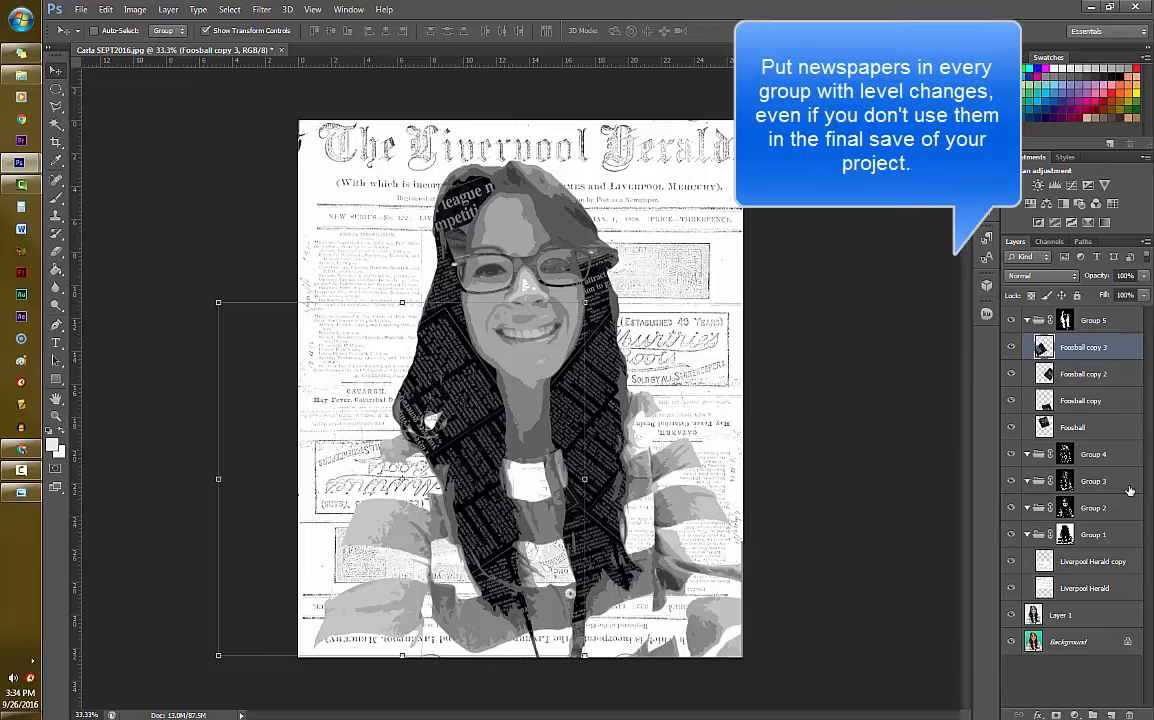
{"action": "left_click", "coordinate": [1092, 456]}
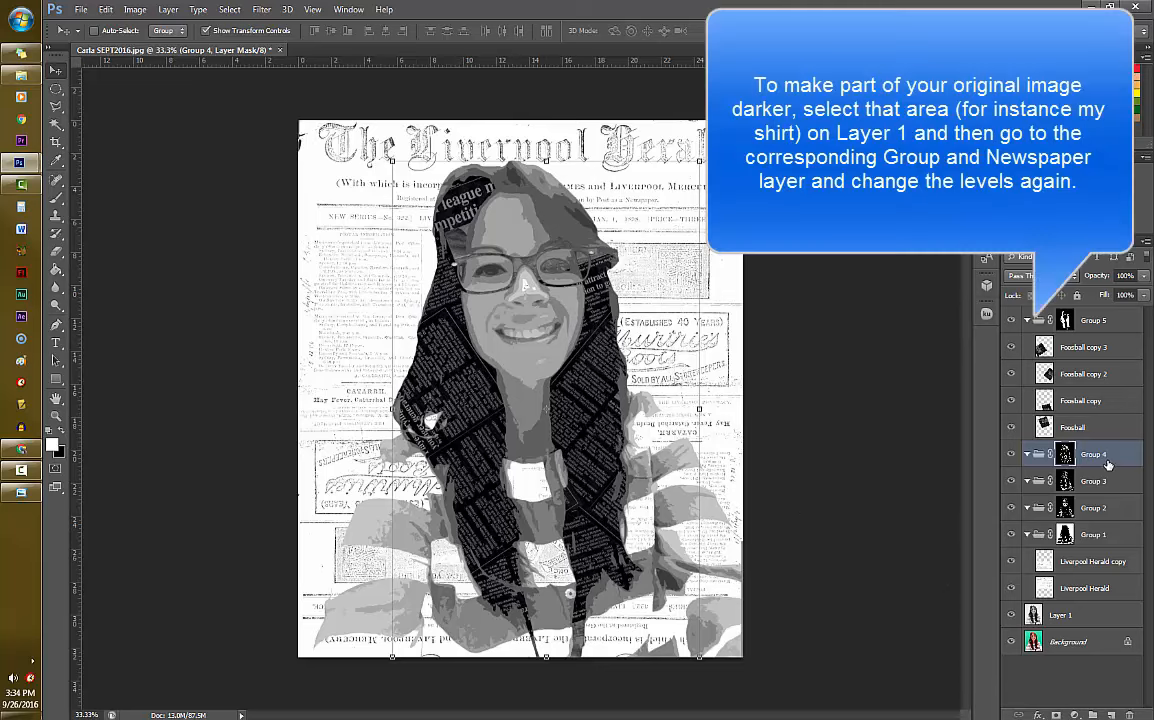
{"action": "left_click", "coordinate": [1085, 621]}
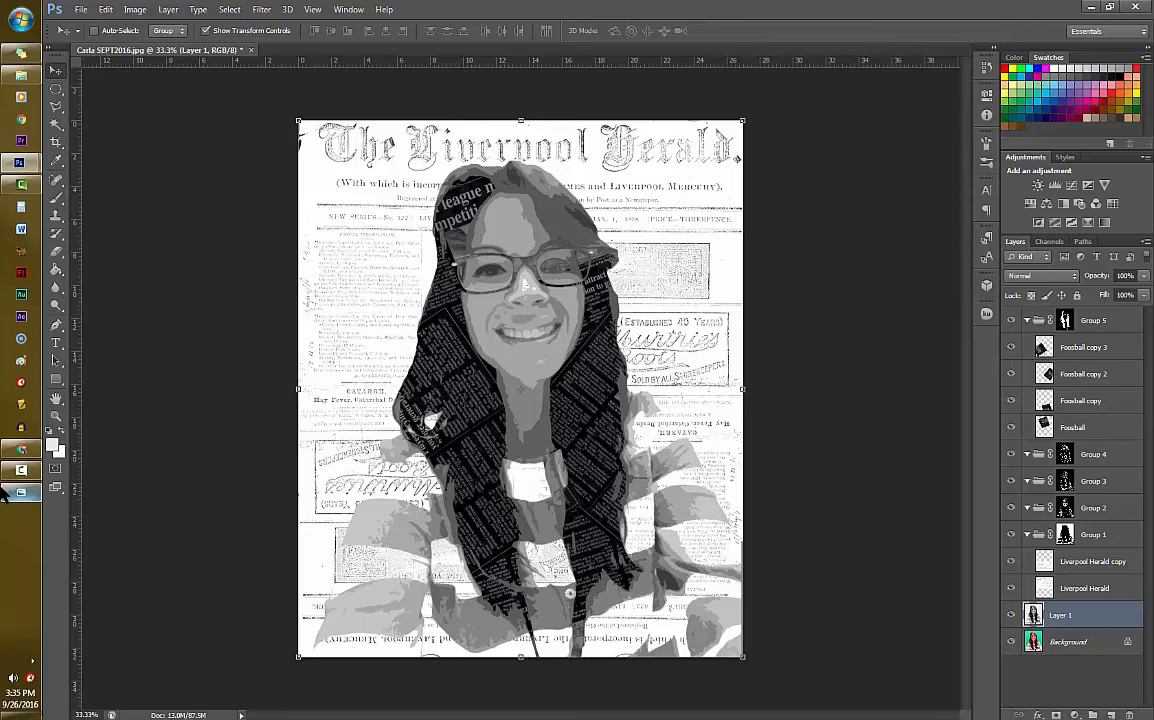
{"action": "left_click", "coordinate": [20, 447]}
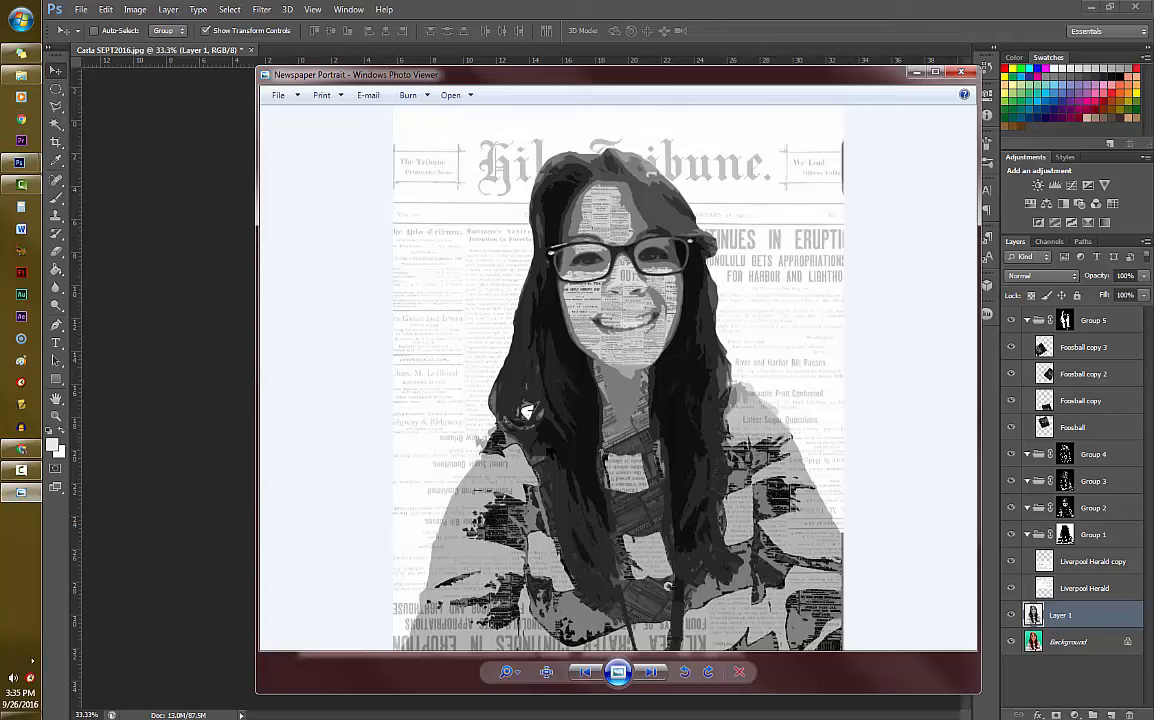
- Minimize the example photo, start Save As for the portrait, and browse the hsvideo$ (Z:) drive to Period 4_5's "1. Finished Projects" folder
{"action": "left_click", "coordinate": [916, 73]}
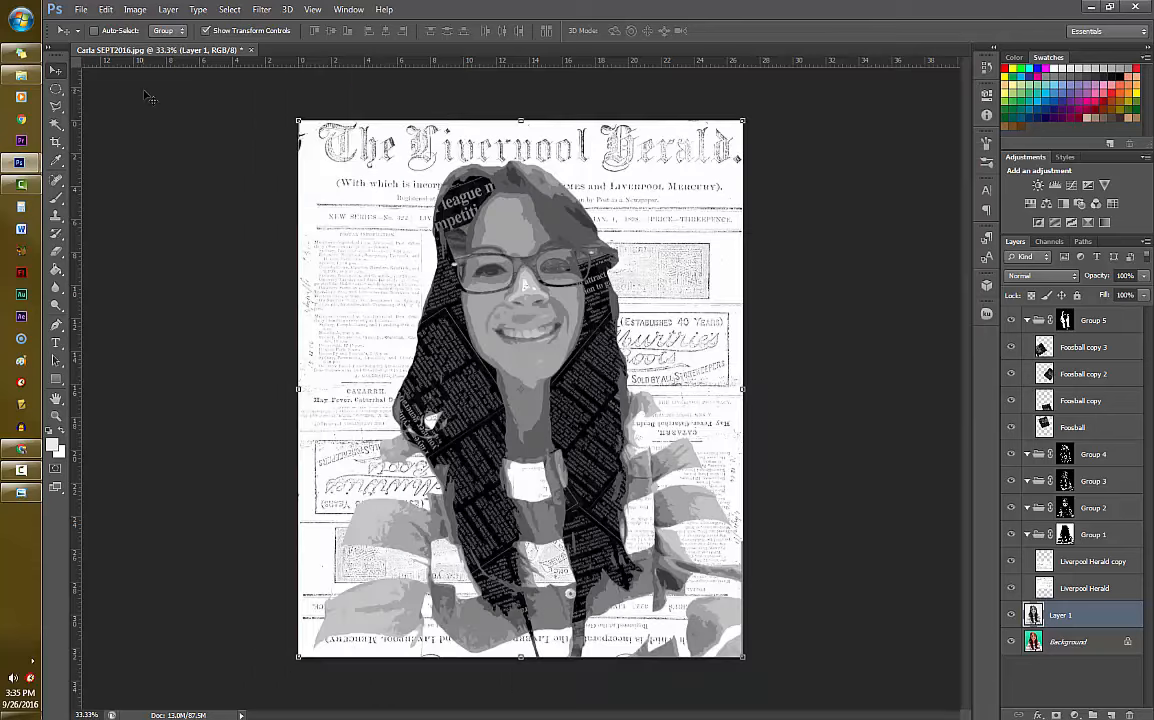
{"action": "left_click", "coordinate": [81, 9]}
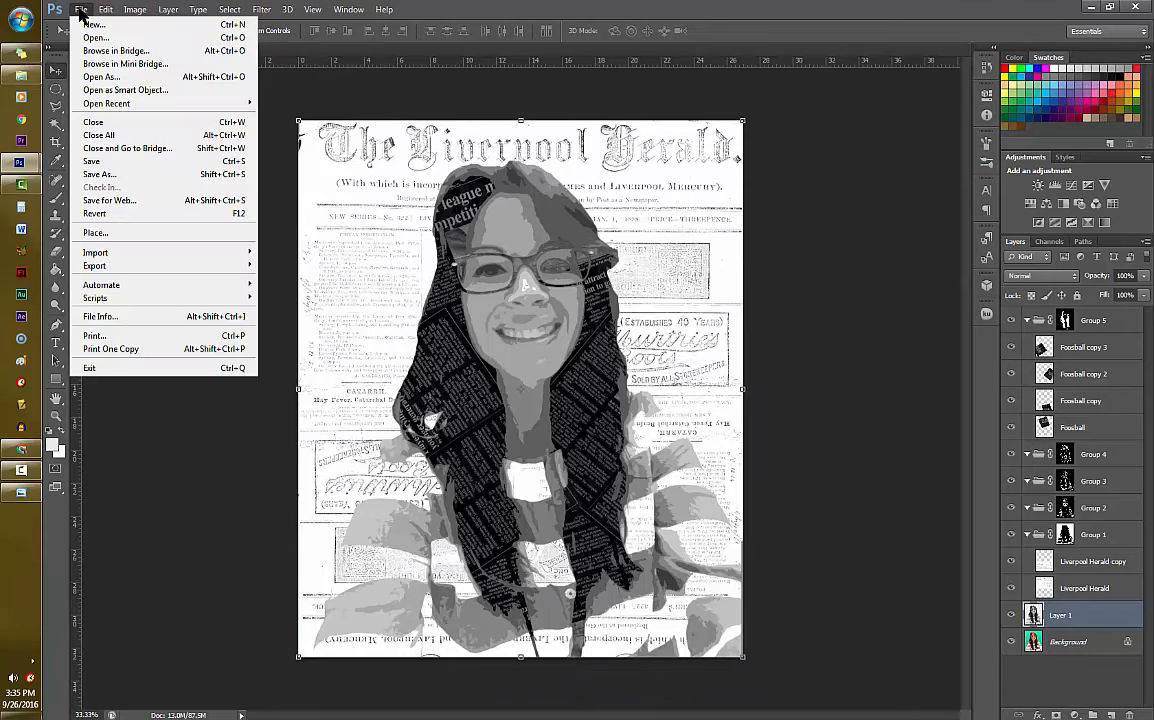
{"action": "left_click", "coordinate": [120, 178]}
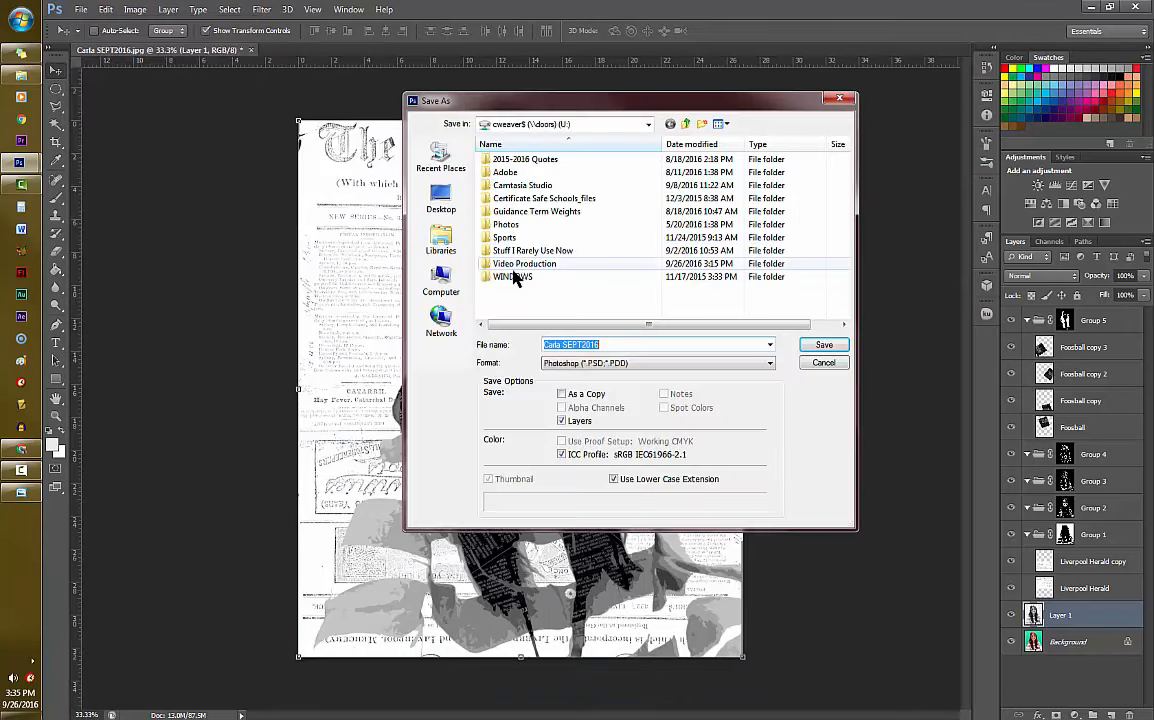
{"action": "left_click", "coordinate": [439, 288]}
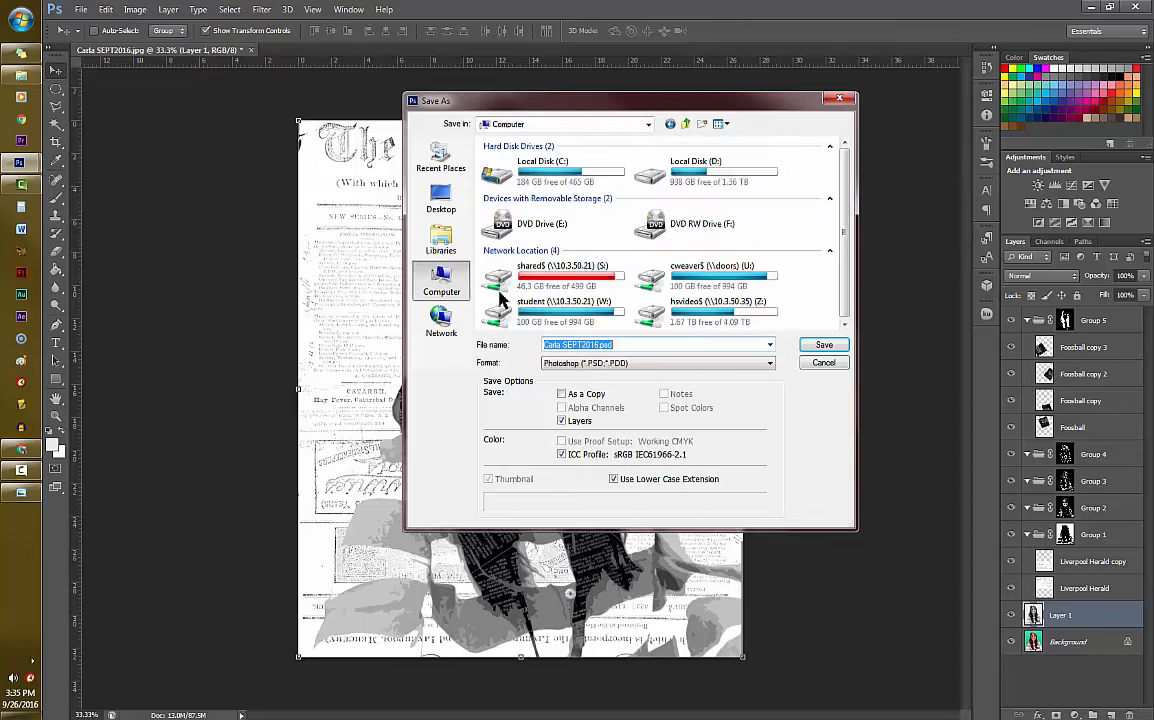
{"action": "double_click", "coordinate": [722, 318]}
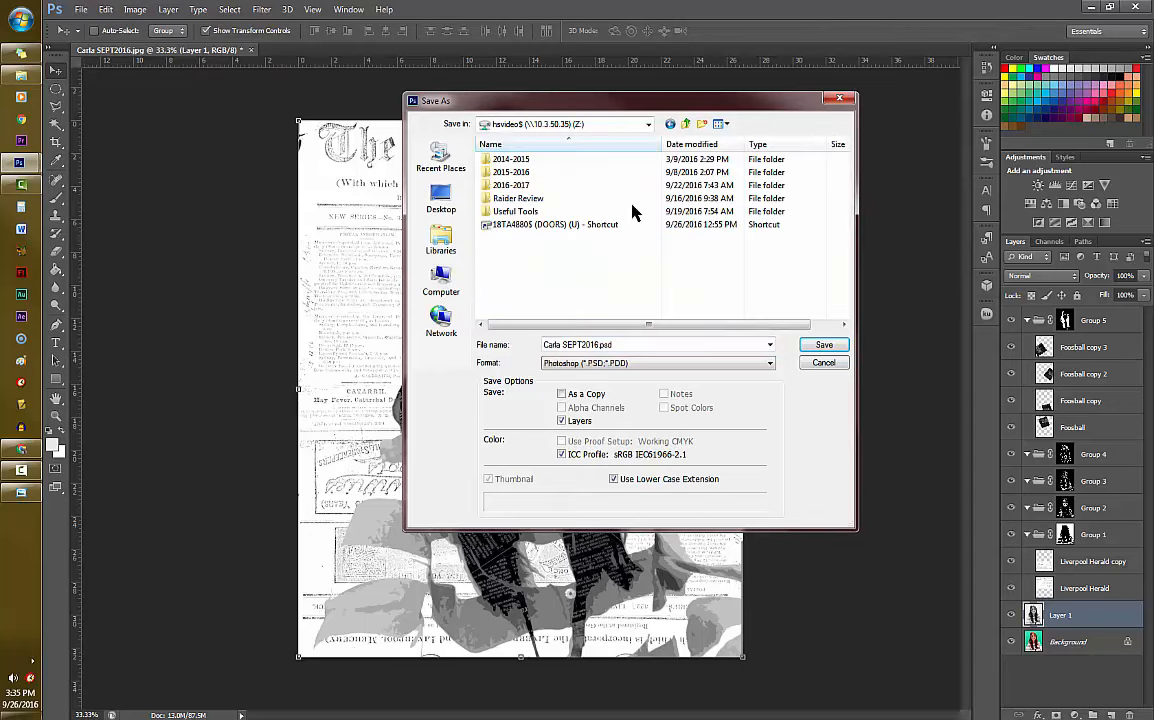
{"action": "double_click", "coordinate": [515, 170]}
{"action": "double_click", "coordinate": [547, 226]}
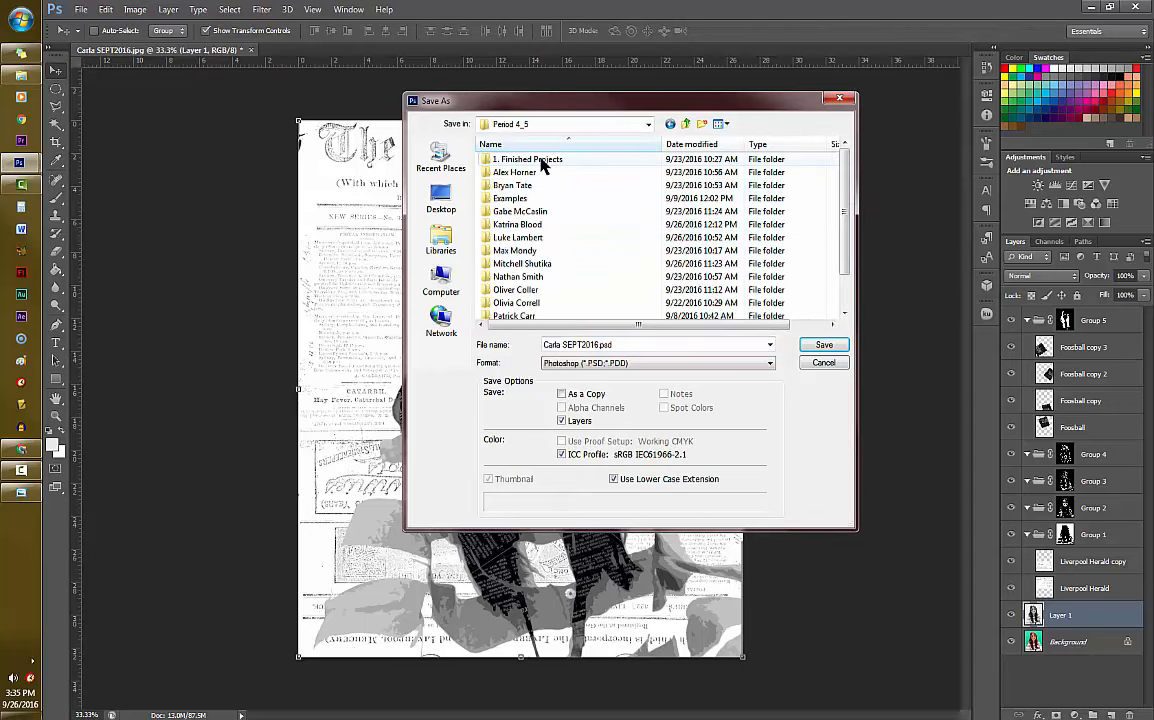
{"action": "double_click", "coordinate": [541, 159]}
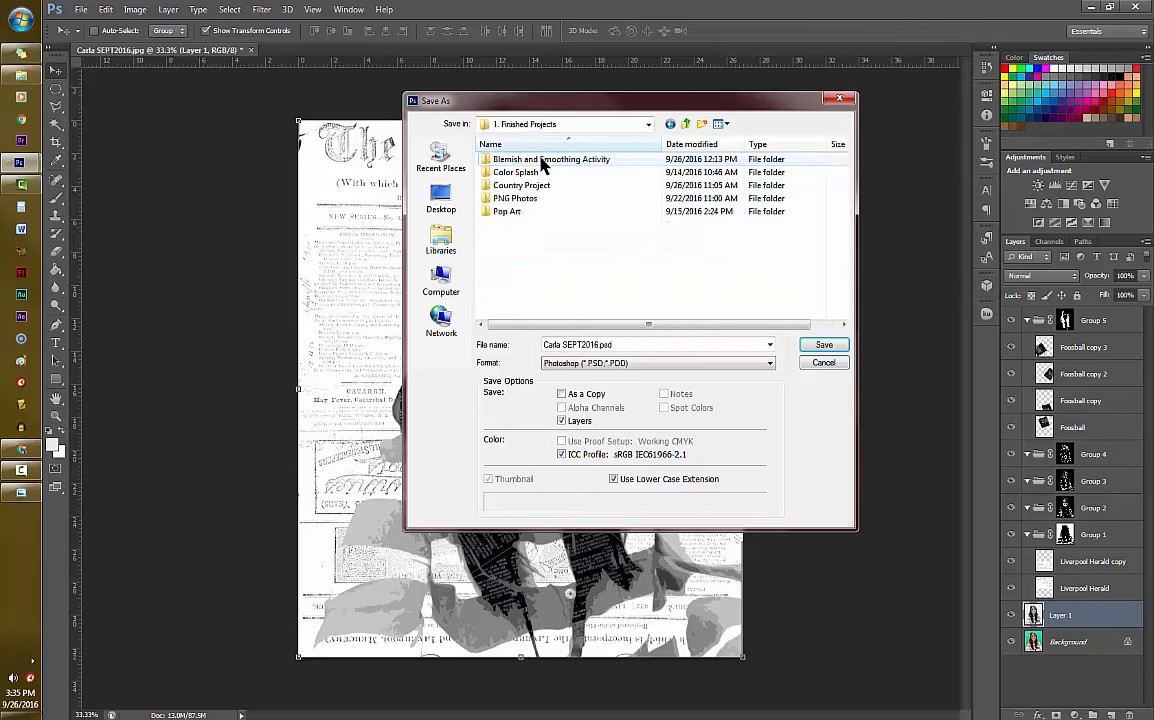
- Create a folder named "Newspaper Portrait" inside the 1. Finished Projects folder
{"action": "left_click", "coordinate": [701, 128]}
{"action": "type", "text": "N"}
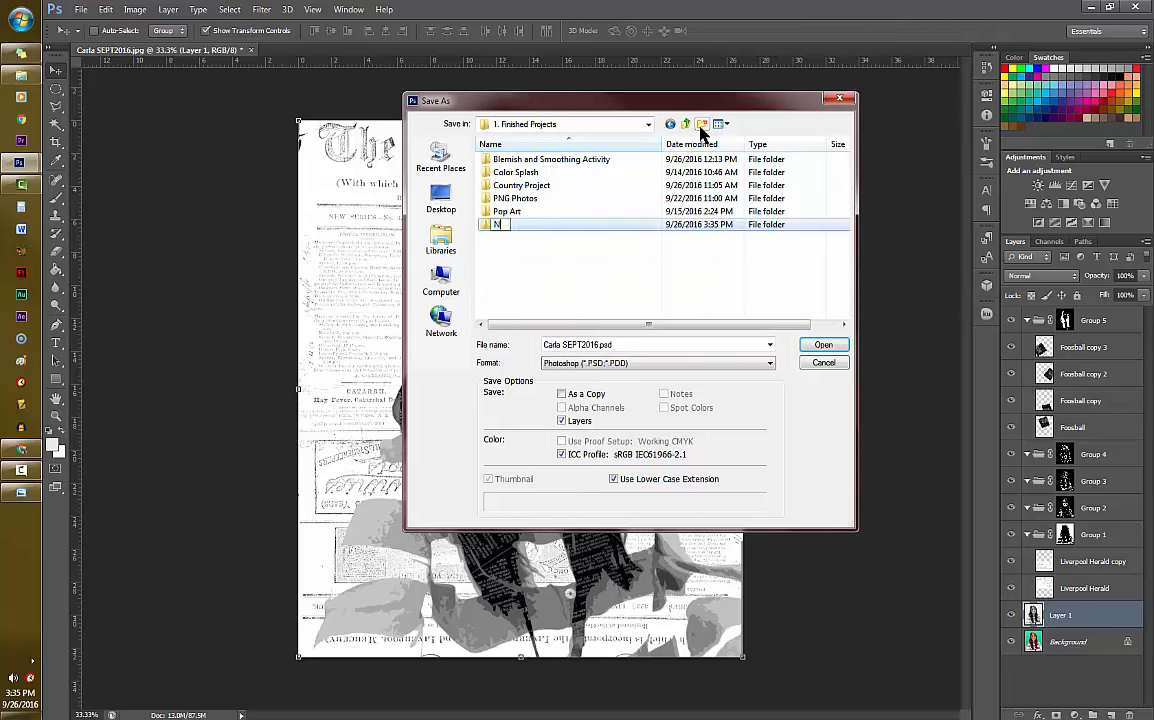
{"action": "type", "text": "ewspaper Portrait"}
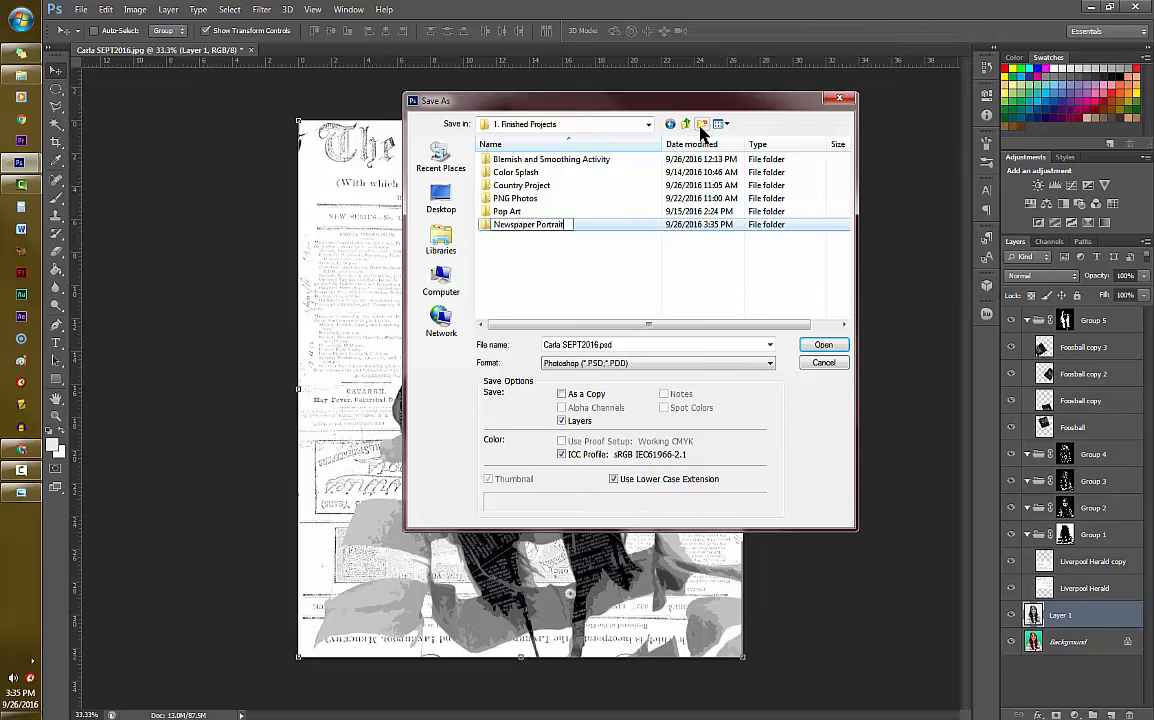
{"action": "key", "text": "Return"}
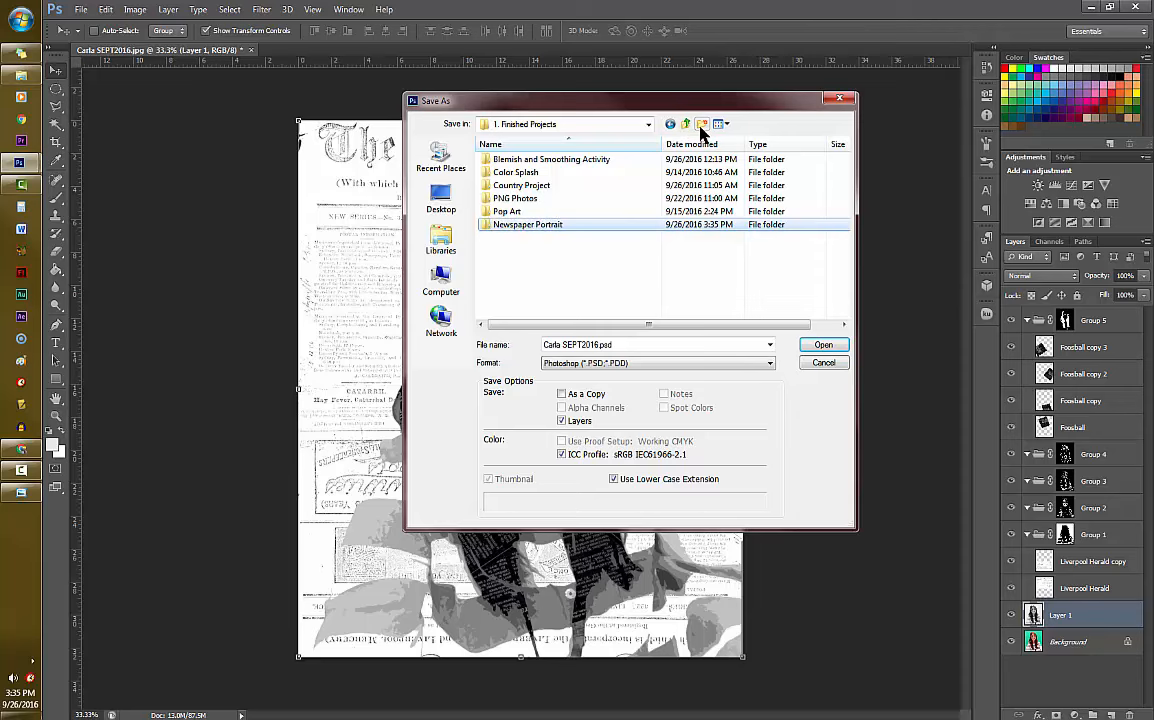
- Save the portrait as a JPEG in the Newspaper Portrait folder, using the person's title and surname as the file name
{"action": "left_click", "coordinate": [649, 364]}
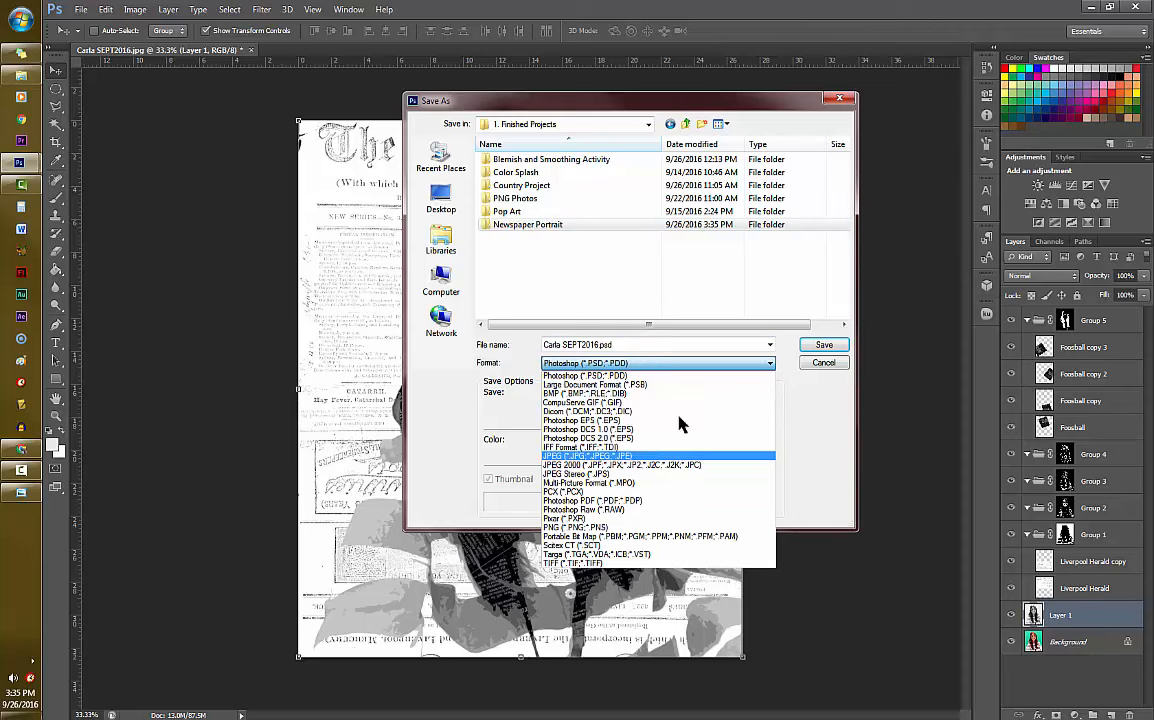
{"action": "left_click", "coordinate": [597, 458]}
{"action": "triple_click", "coordinate": [618, 344]}
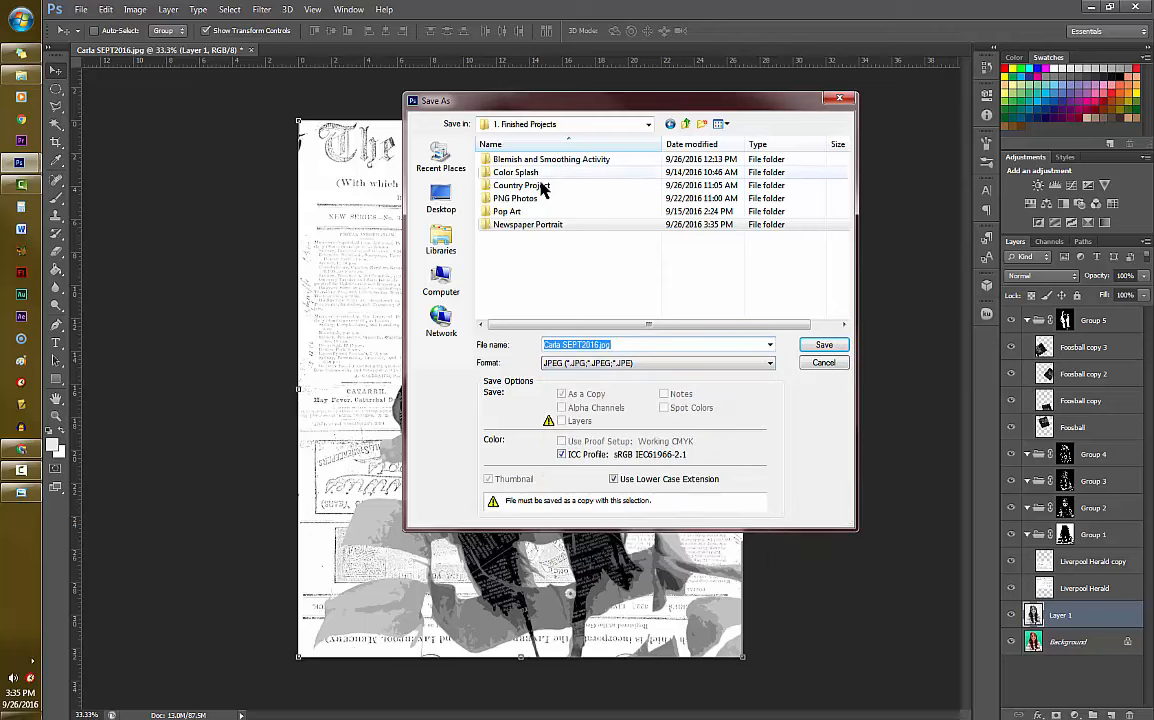
{"action": "double_click", "coordinate": [535, 225]}
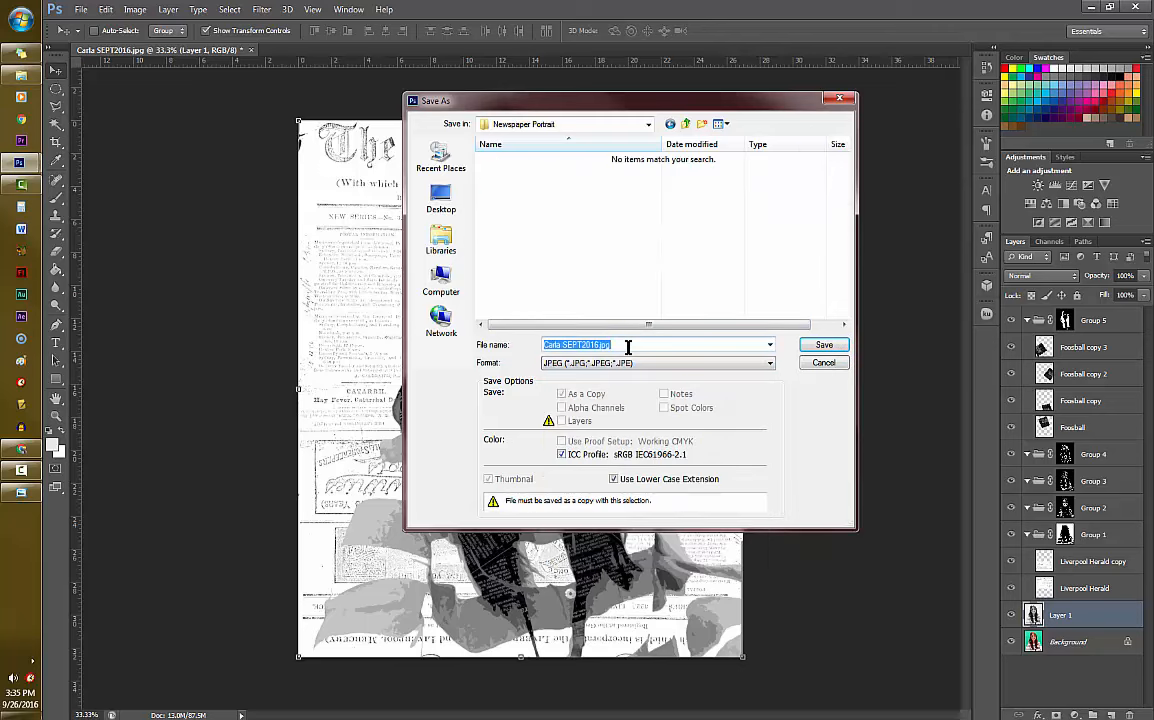
{"action": "type", "text": "M"}
{"action": "type", "text": "s. Cipro"}
{"action": "left_click", "coordinate": [816, 349]}
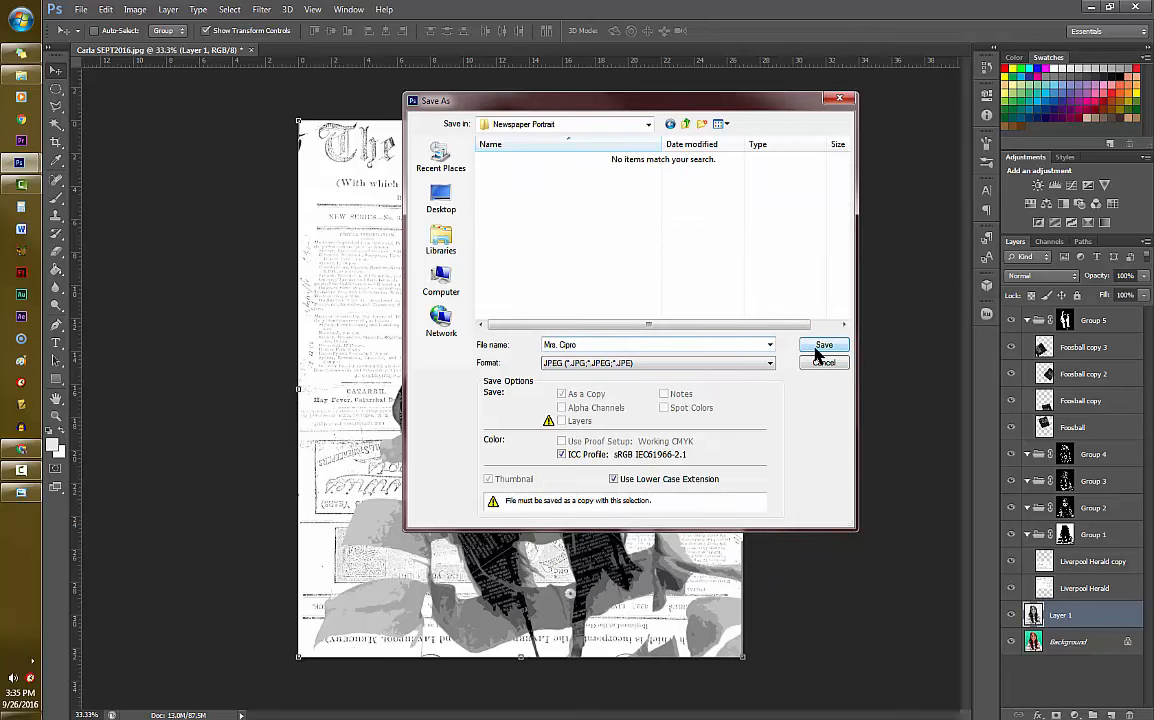
{"action": "left_click", "coordinate": [555, 249]}
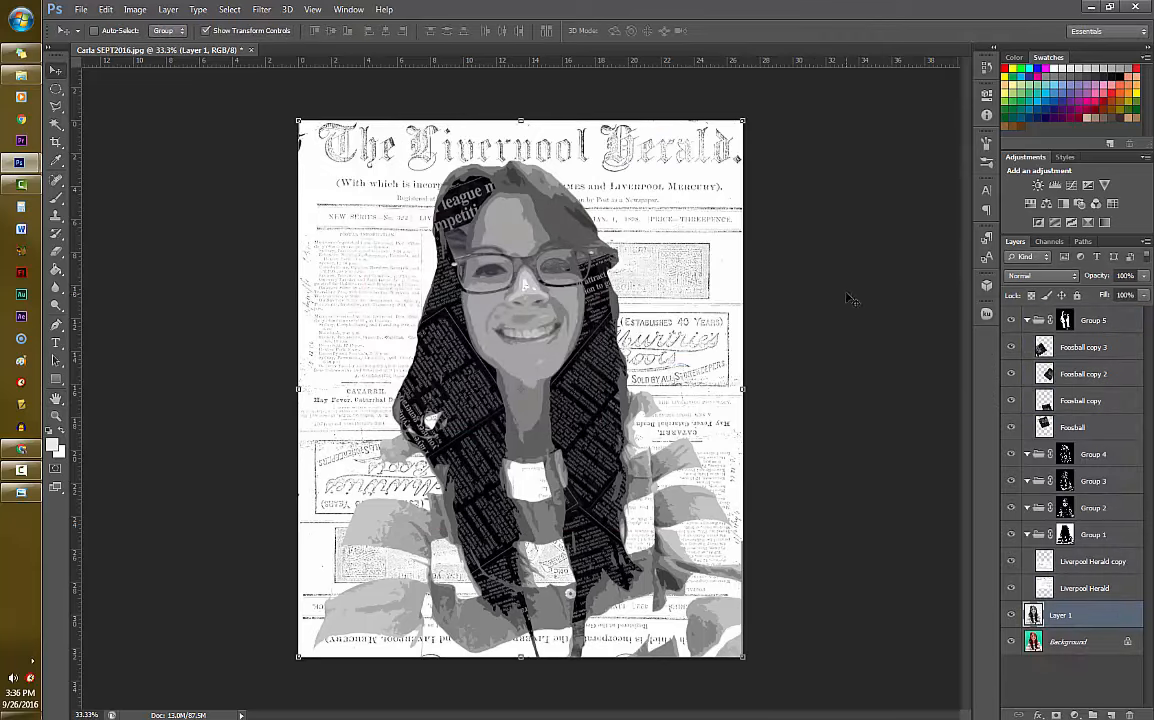